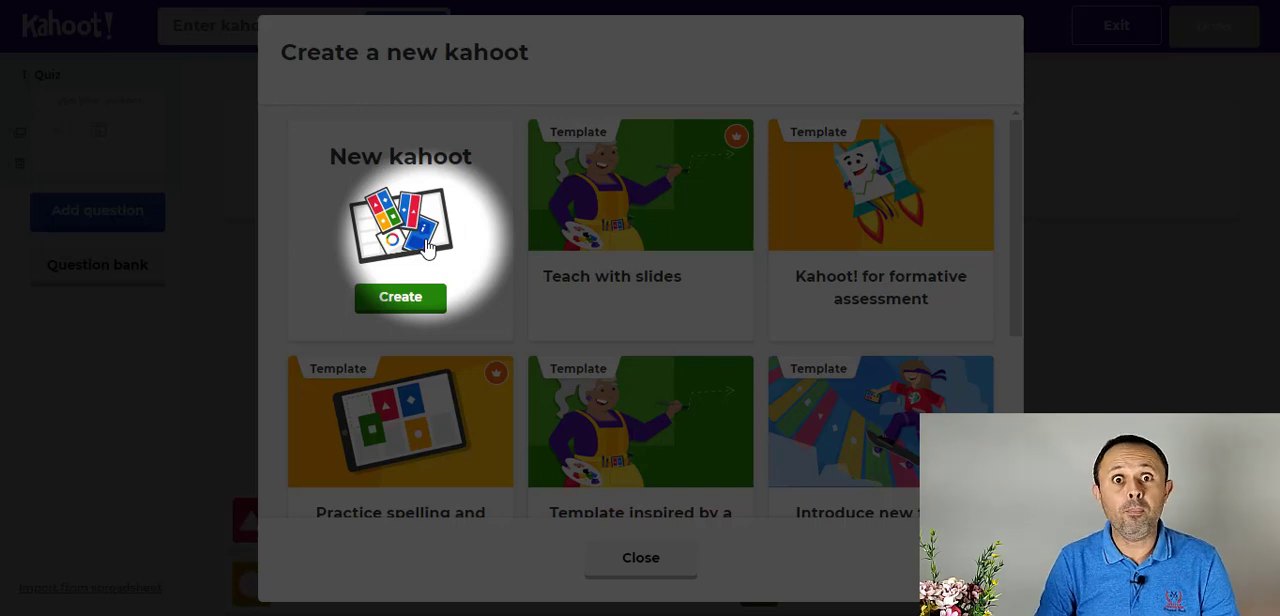
- Create a new blank kahoot titled "Como usar o kahoot" and save its summary settings
{"action": "left_click", "coordinate": [427, 247]}
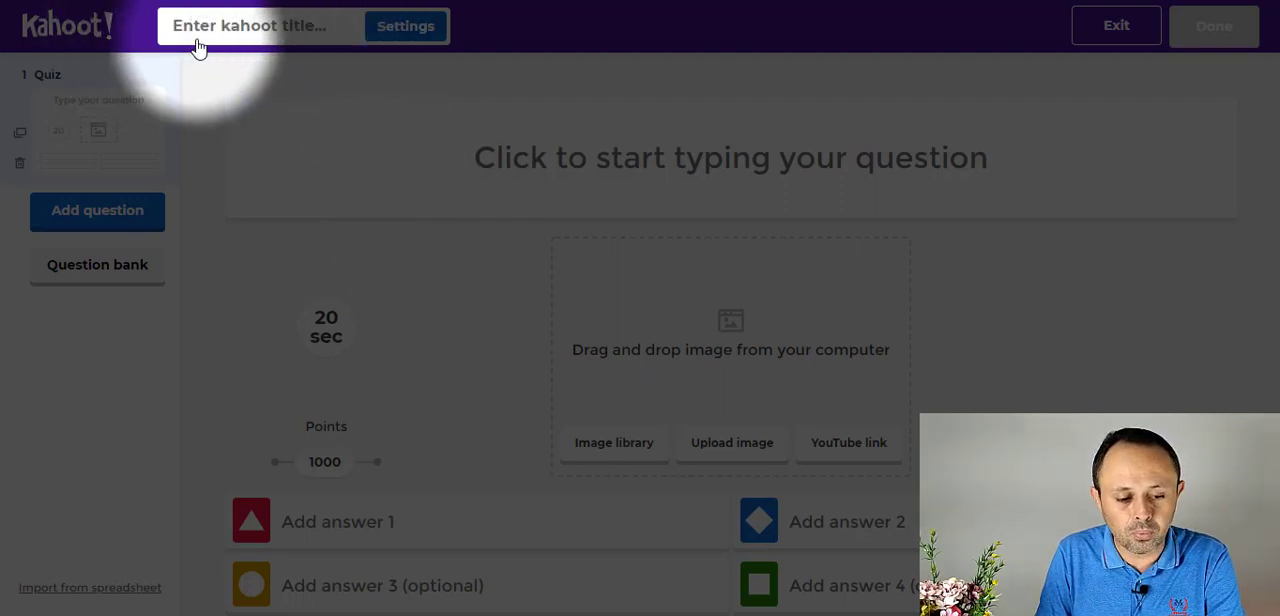
{"action": "left_click", "coordinate": [285, 33]}
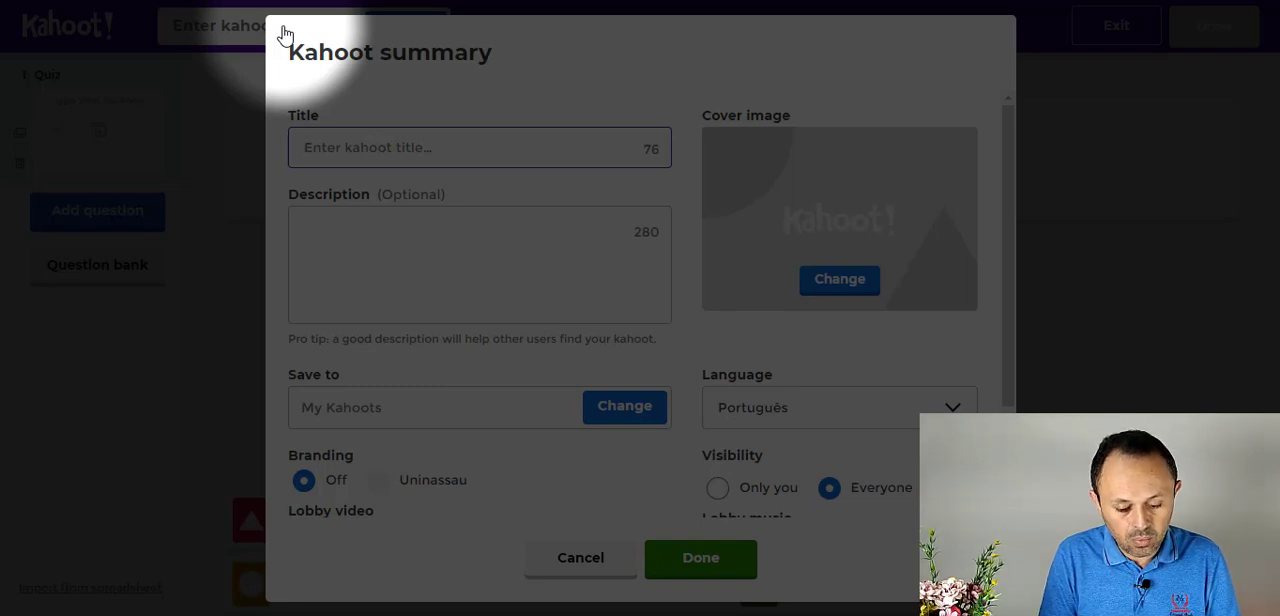
{"action": "type", "text": "Como usar "}
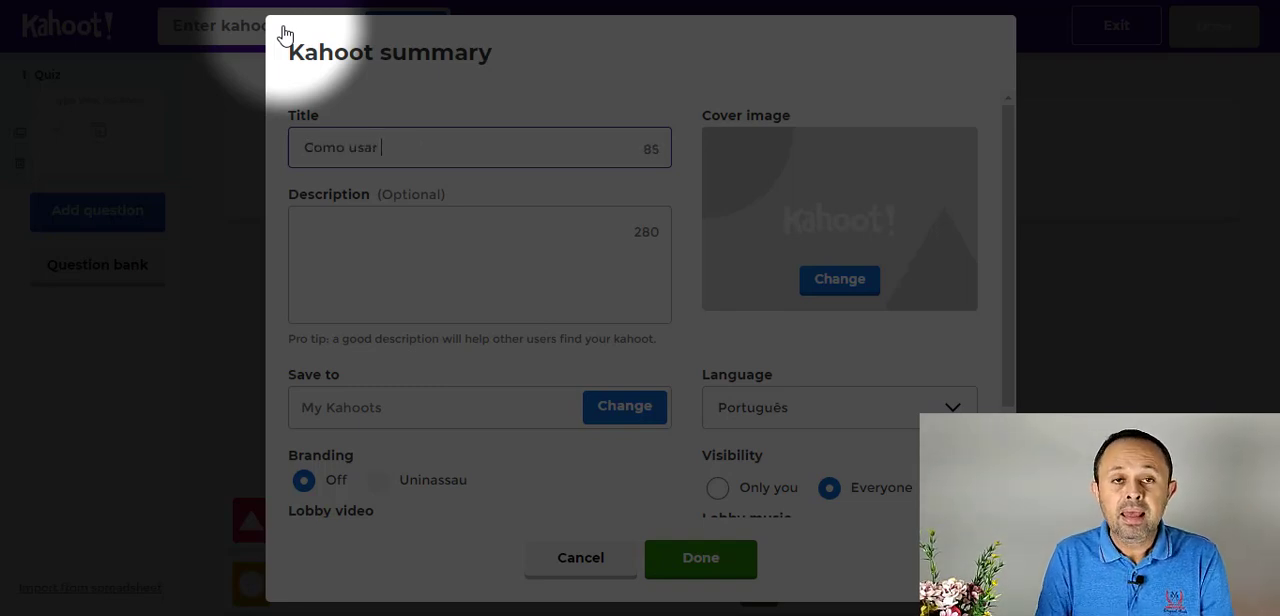
{"action": "type", "text": "o kahoot"}
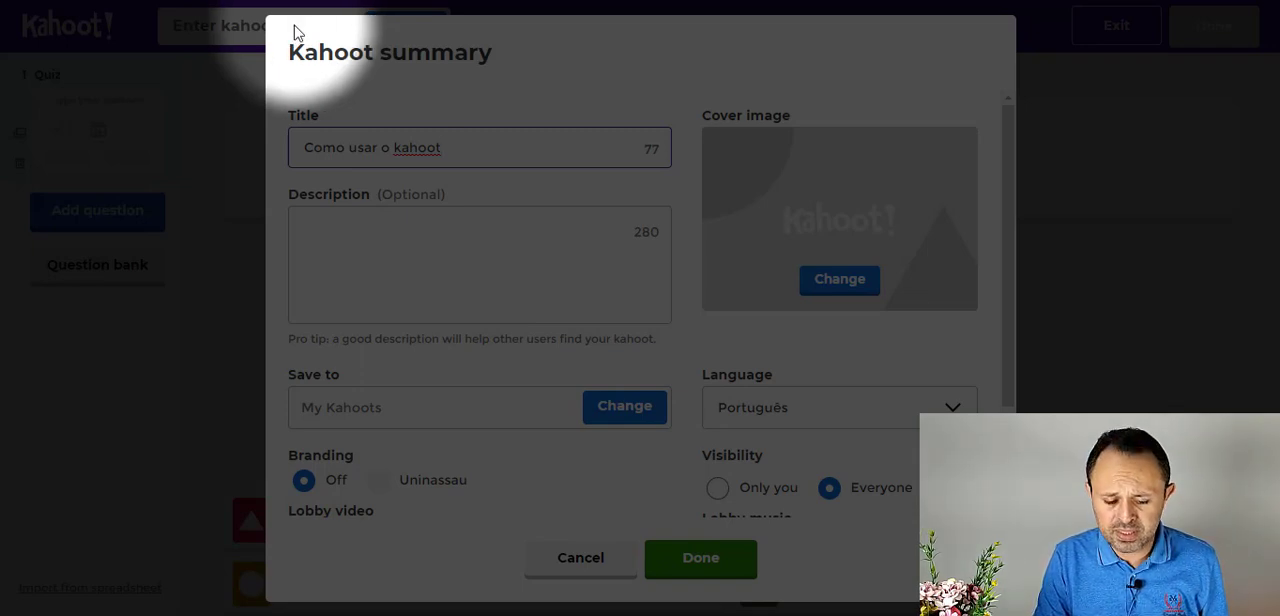
{"action": "left_click", "coordinate": [384, 238]}
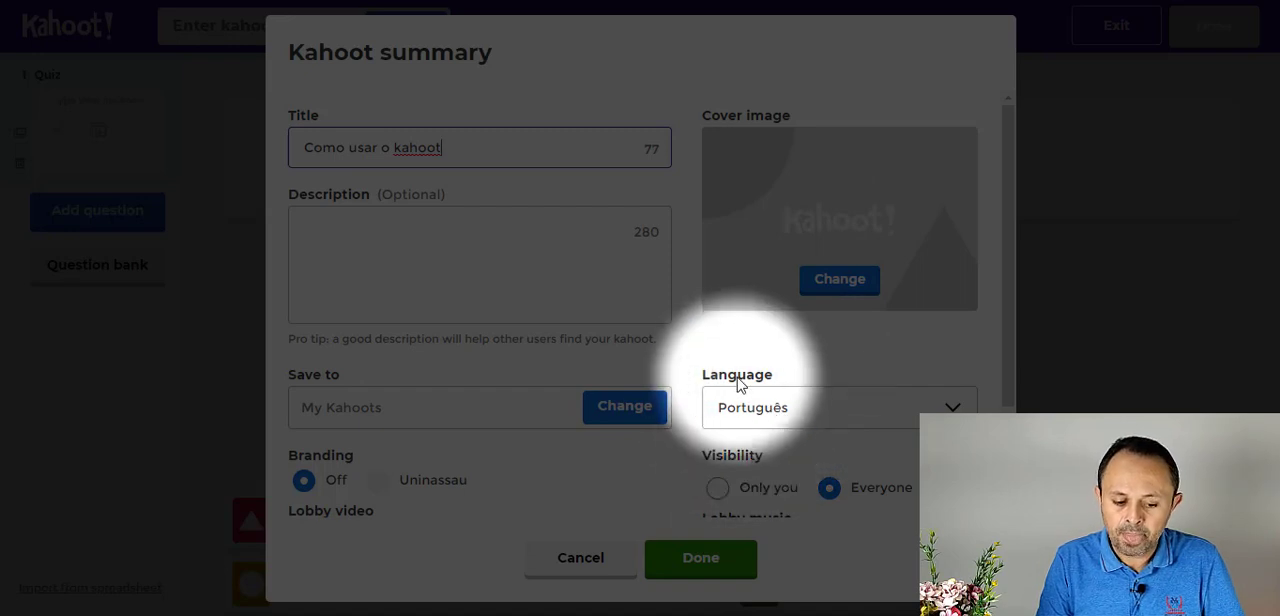
{"action": "scroll", "coordinate": [735, 375], "scroll_direction": "down", "scroll_amount": 2}
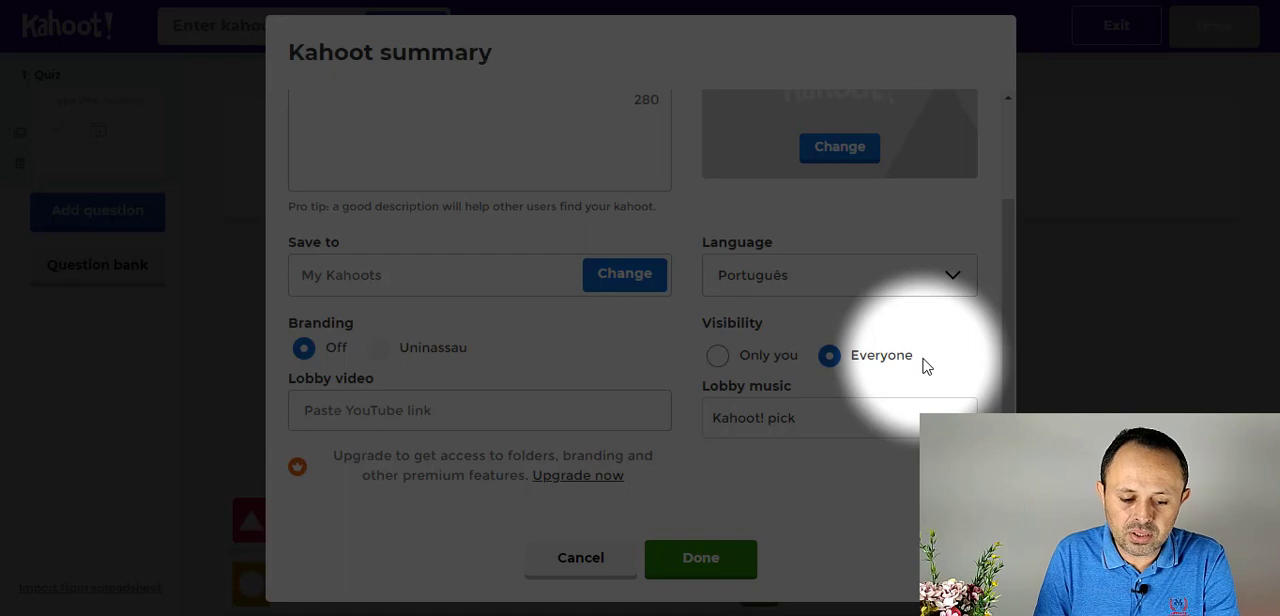
{"action": "left_click", "coordinate": [701, 560]}
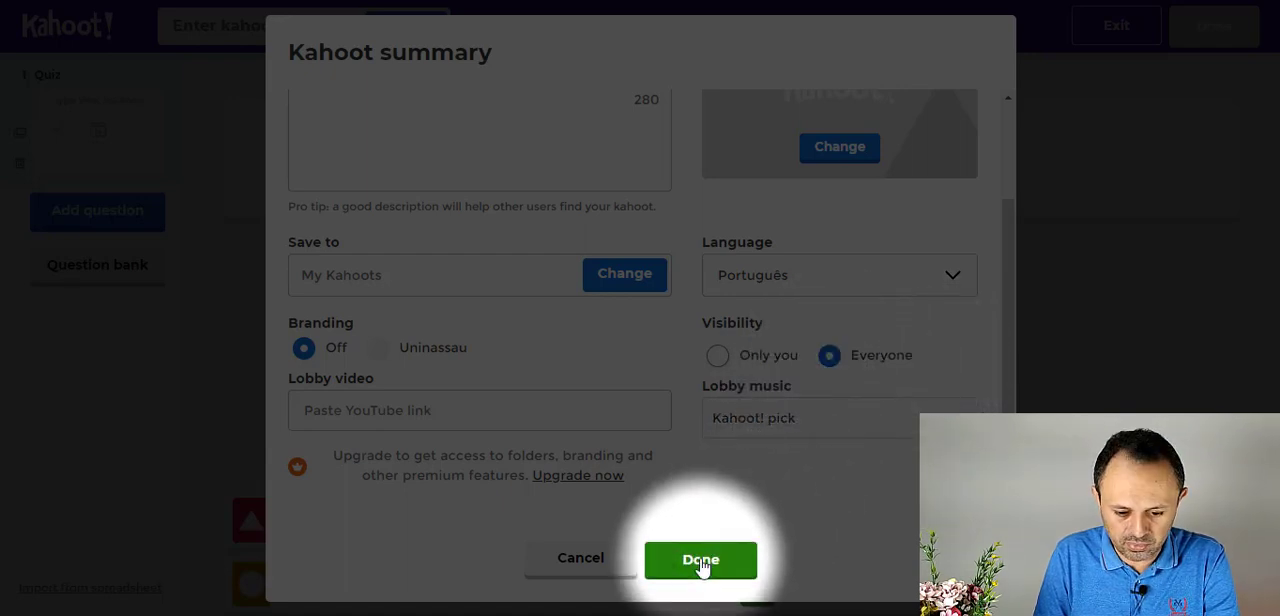
{"action": "left_click", "coordinate": [701, 560]}
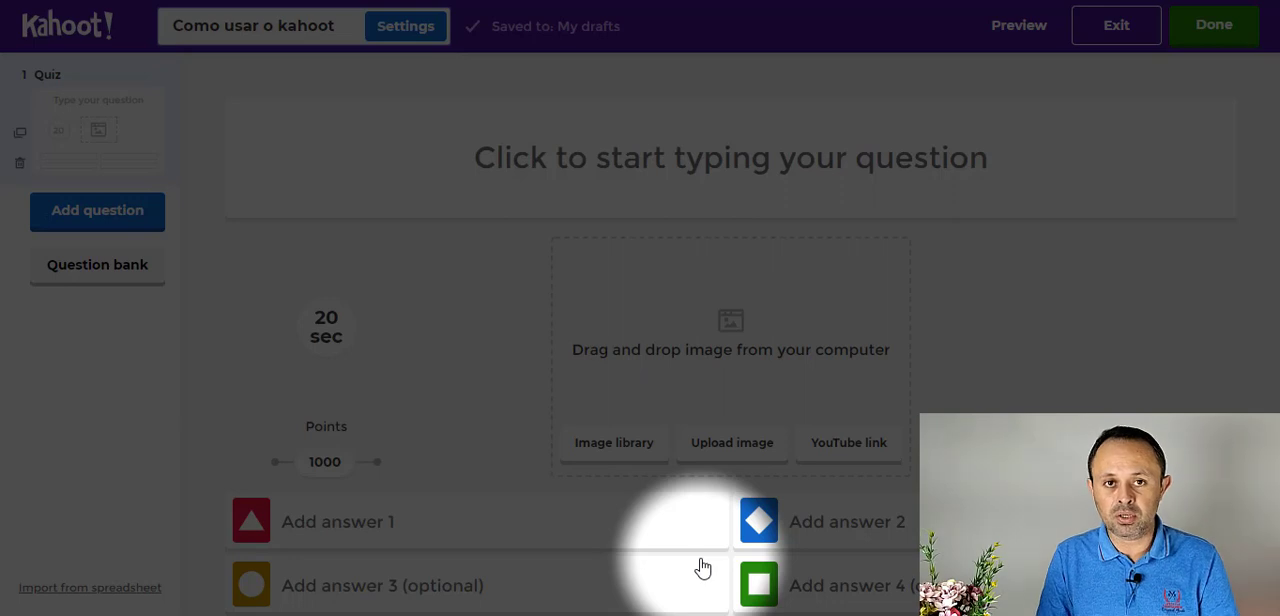
- Enter "Qual a cor do cavalo branco de Napoleão?" as the first quiz question
{"action": "left_click", "coordinate": [580, 156]}
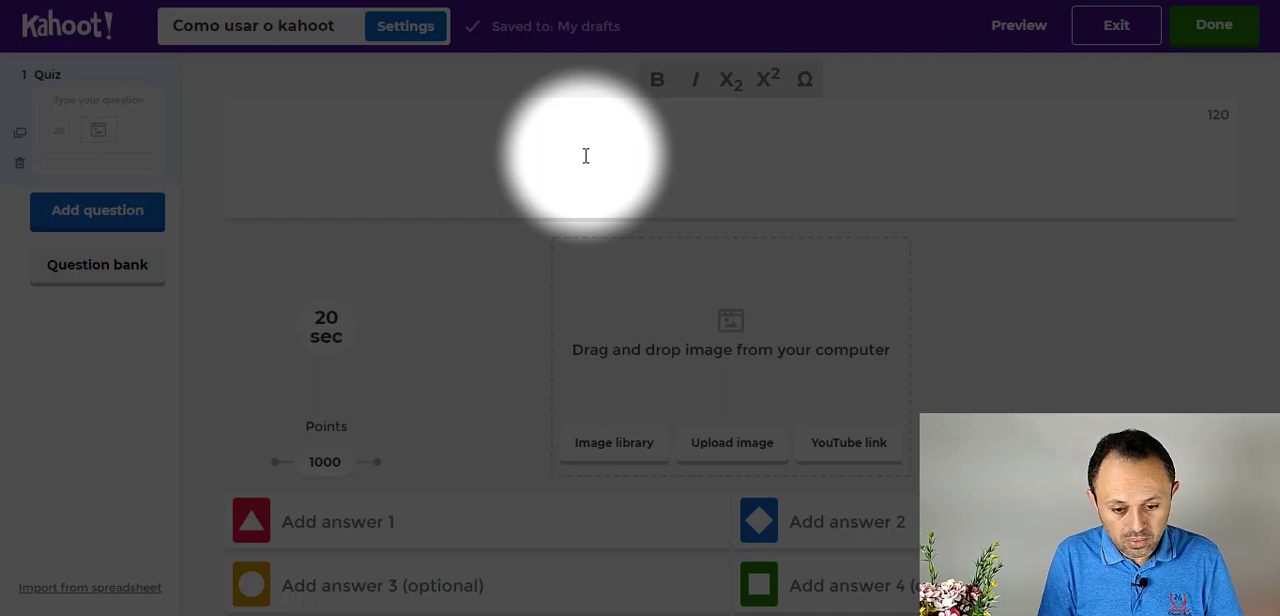
{"action": "type", "text": "Qual a"}
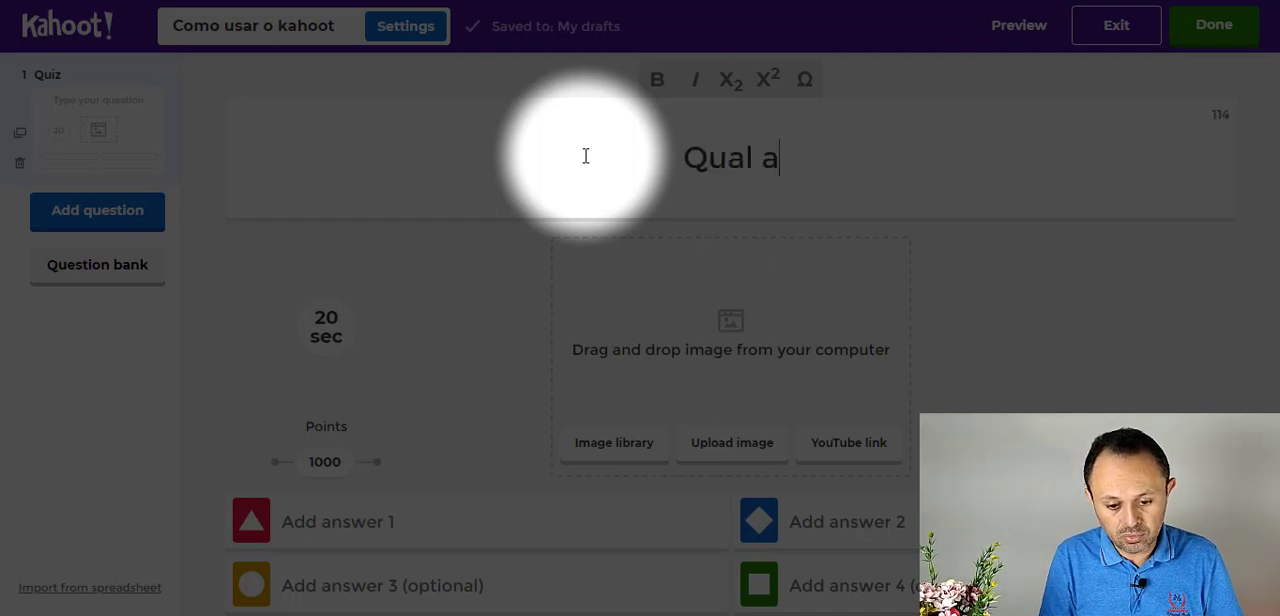
{"action": "type", "text": " cor do canv"}
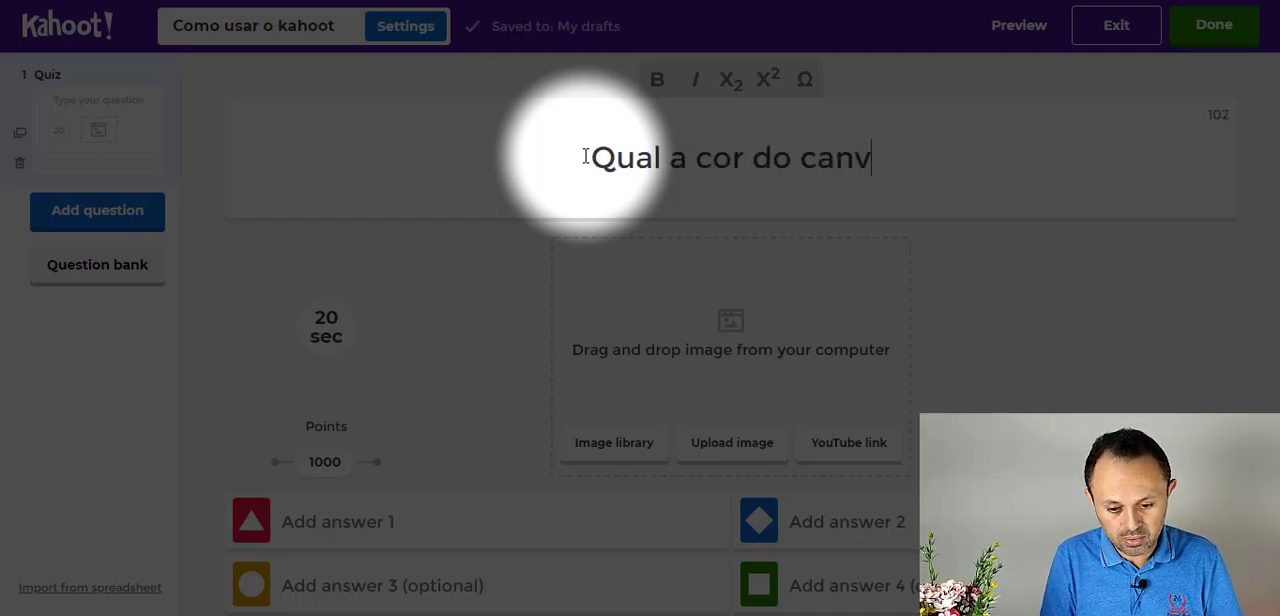
{"action": "key", "text": "BackSpace"}
{"action": "key", "text": "BackSpace"}
{"action": "type", "text": "valo bran"}
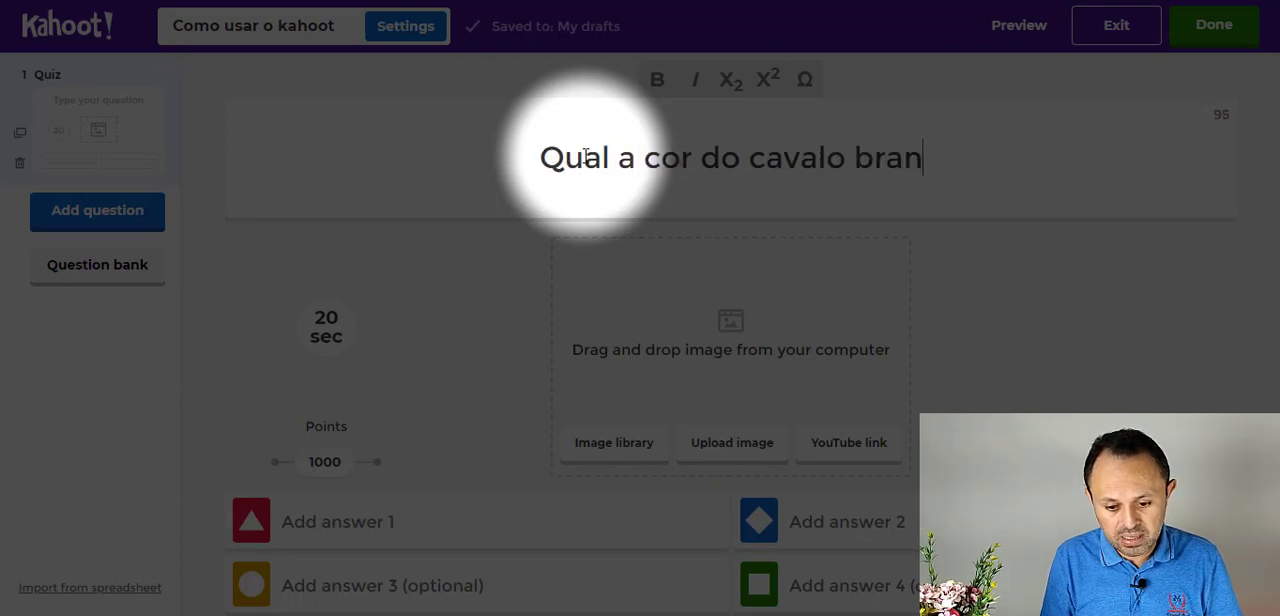
{"action": "type", "text": "co de Napol"}
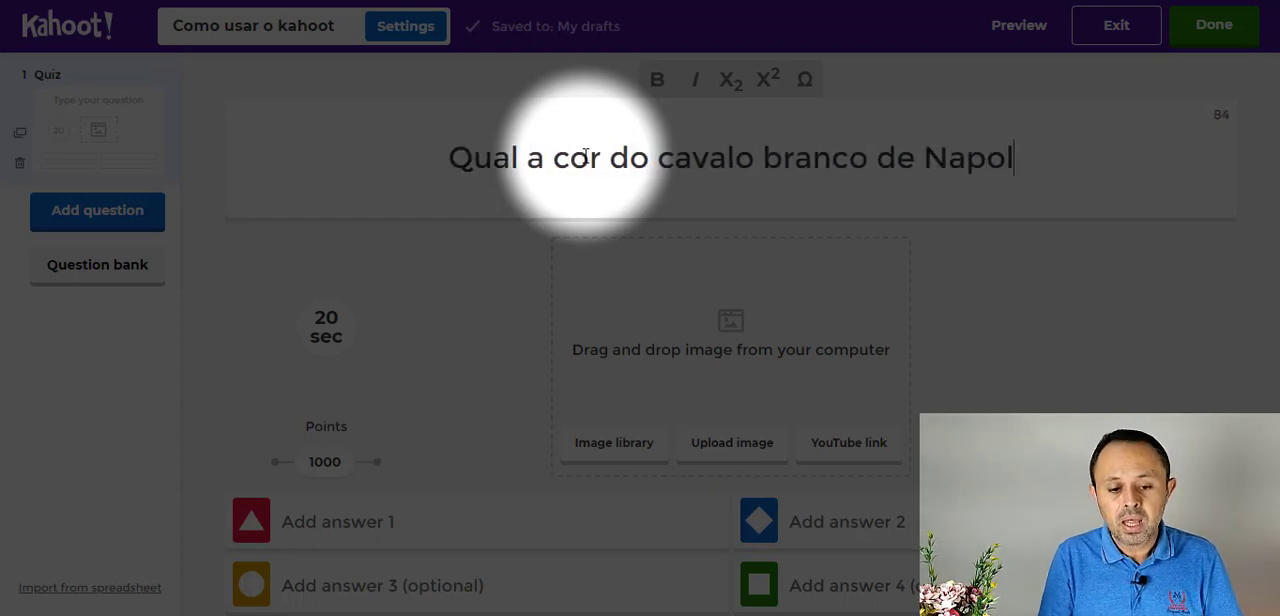
{"action": "type", "text": "eão?"}
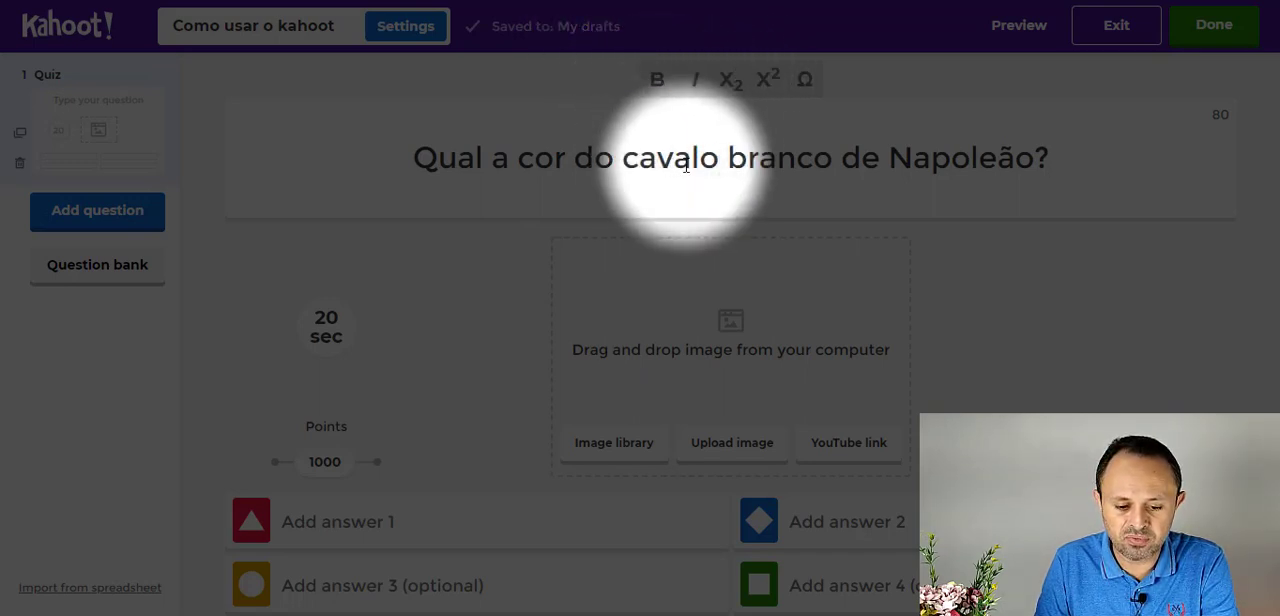
- Make "cavalo branco" bold and "Napoleão" italic in the question text
{"action": "left_click_drag", "start_coordinate": [828, 158], "coordinate": [623, 158]}
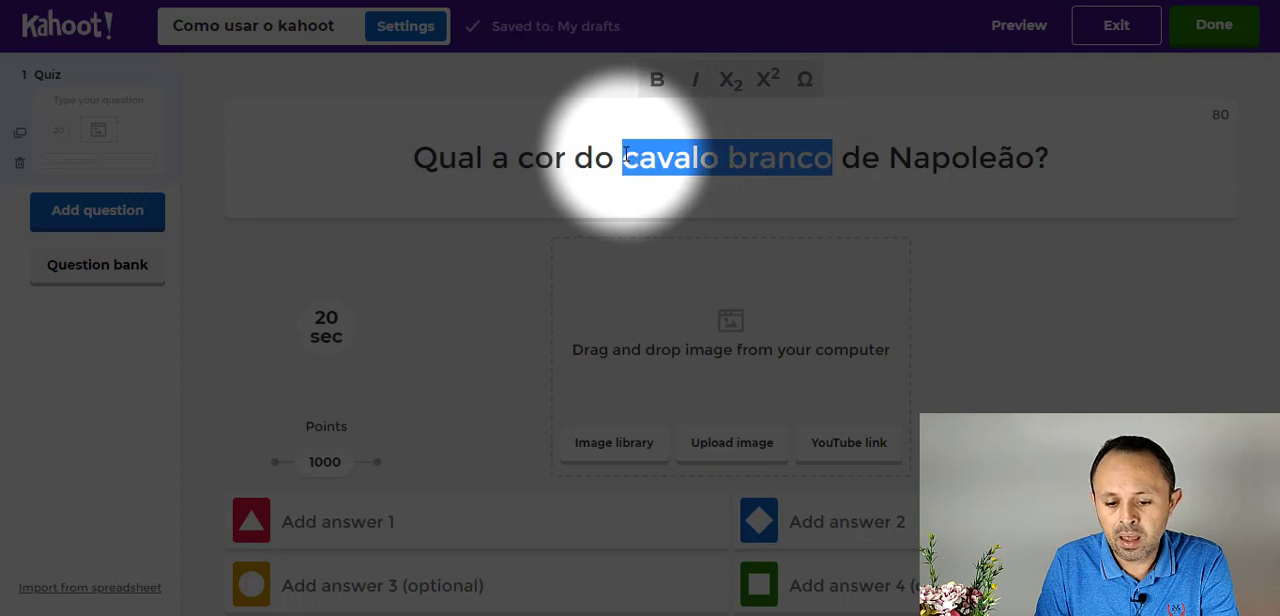
{"action": "left_click", "coordinate": [657, 82]}
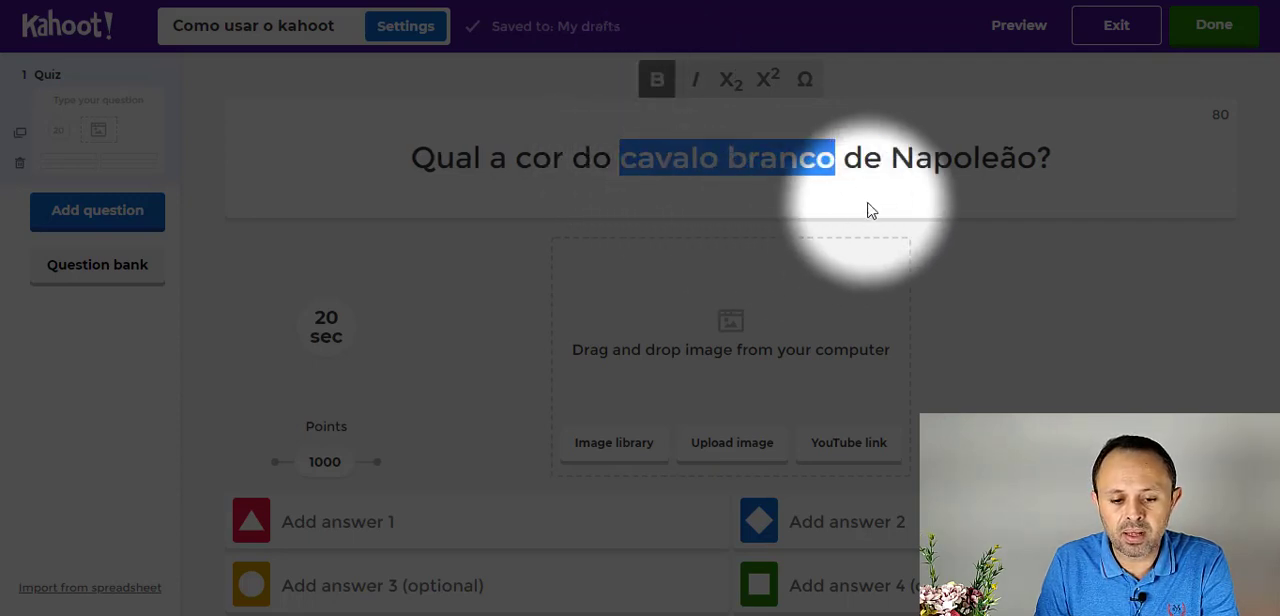
{"action": "double_click", "coordinate": [923, 158]}
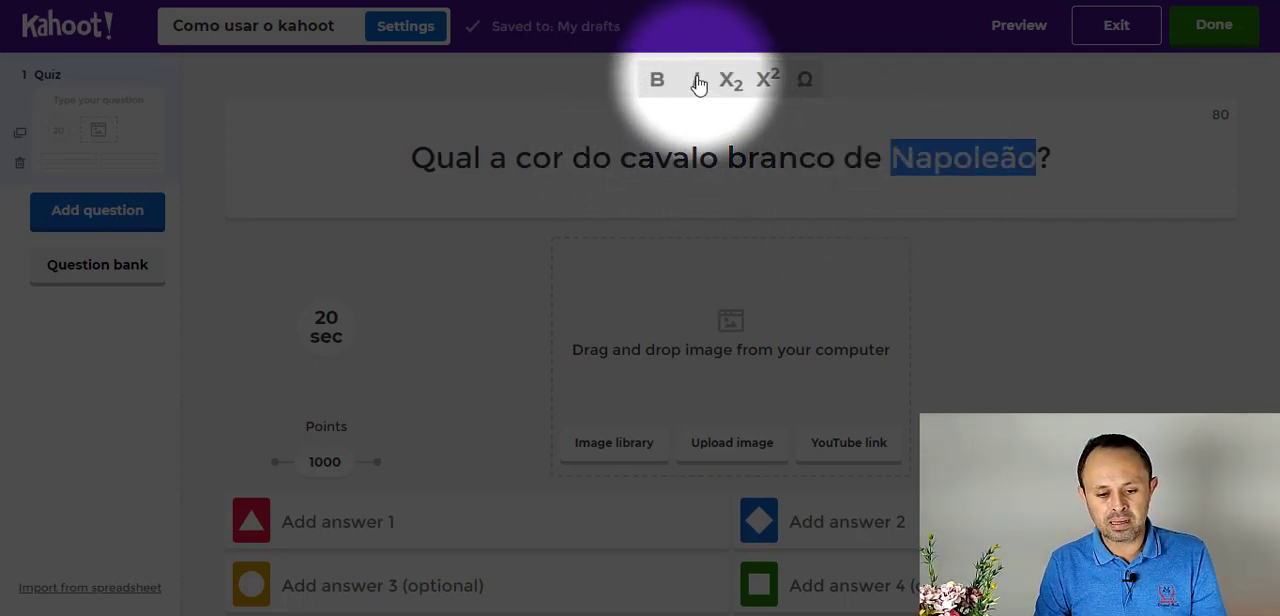
{"action": "left_click", "coordinate": [697, 80]}
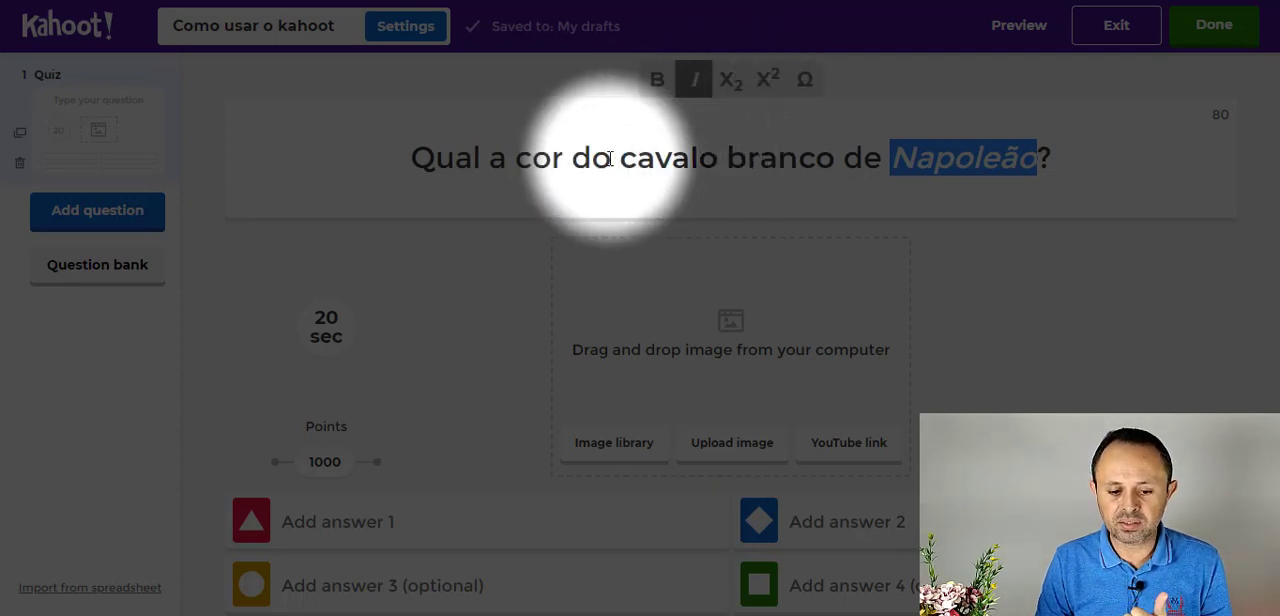
- Format the word "do" as subscript and the word "a" as superscript in the question text
{"action": "double_click", "coordinate": [590, 158]}
{"action": "left_click", "coordinate": [729, 88]}
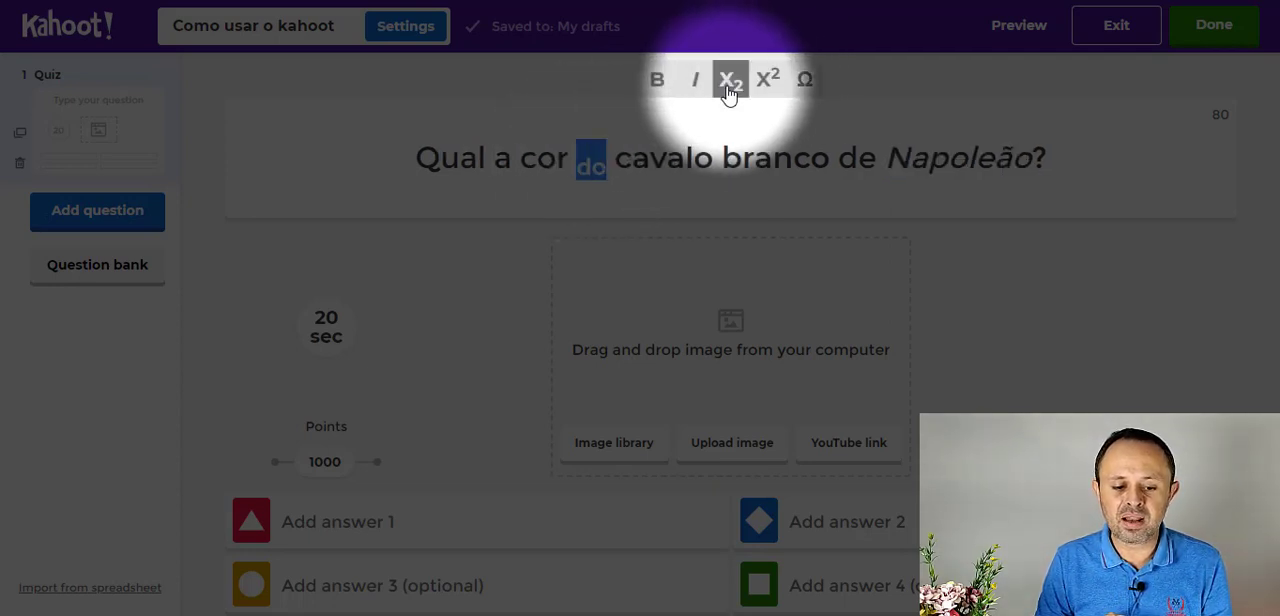
{"action": "double_click", "coordinate": [502, 158]}
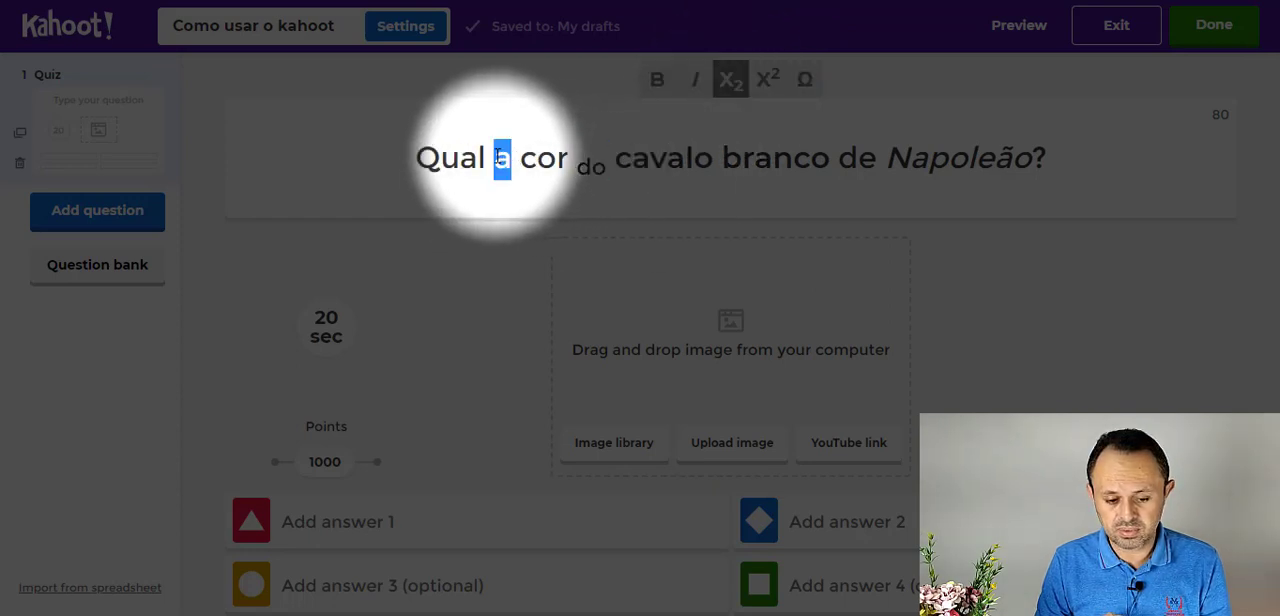
{"action": "left_click", "coordinate": [767, 82]}
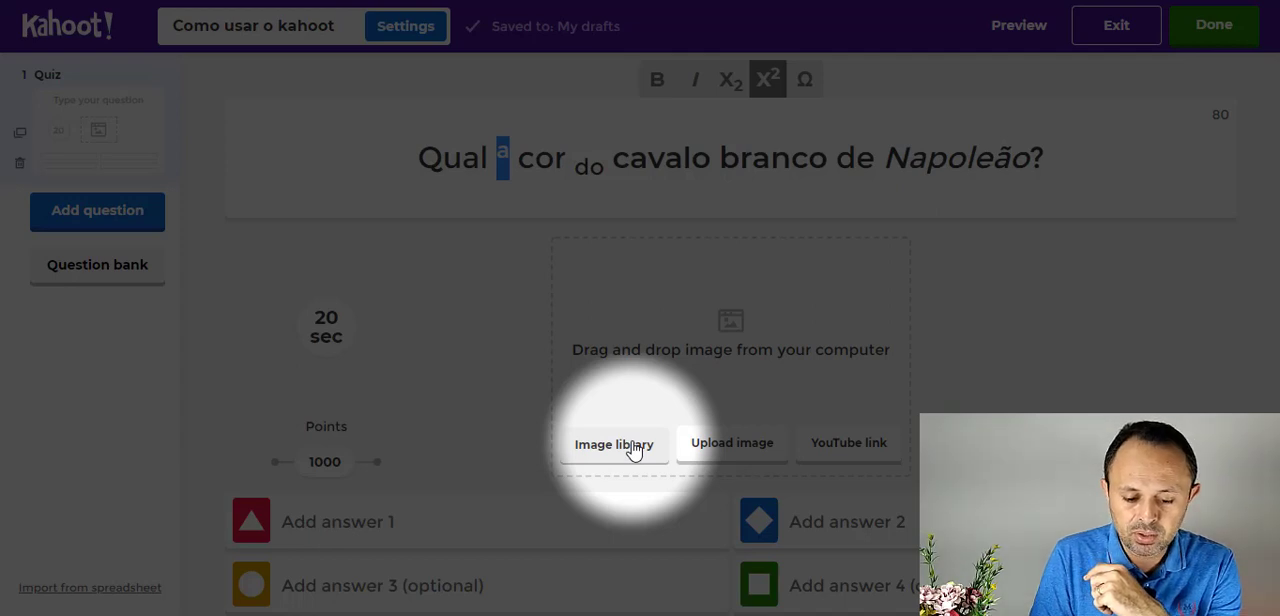
- Upload the image file perfil2 from the computer as the question's picture
{"action": "left_click", "coordinate": [722, 455]}
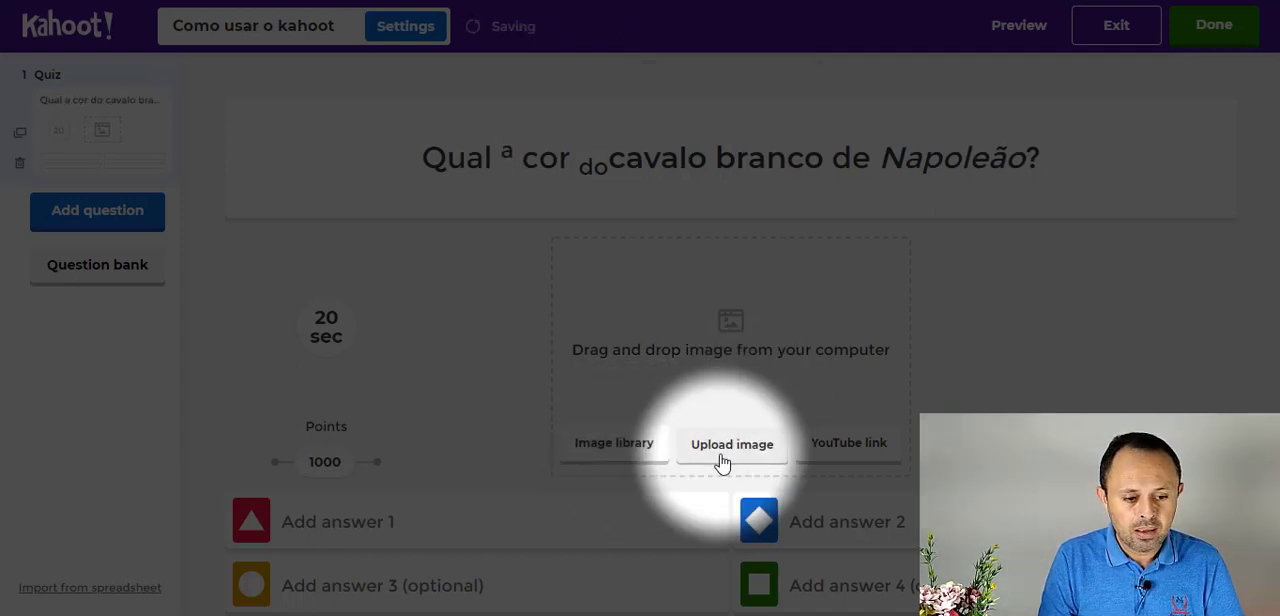
{"action": "left_click", "coordinate": [208, 84]}
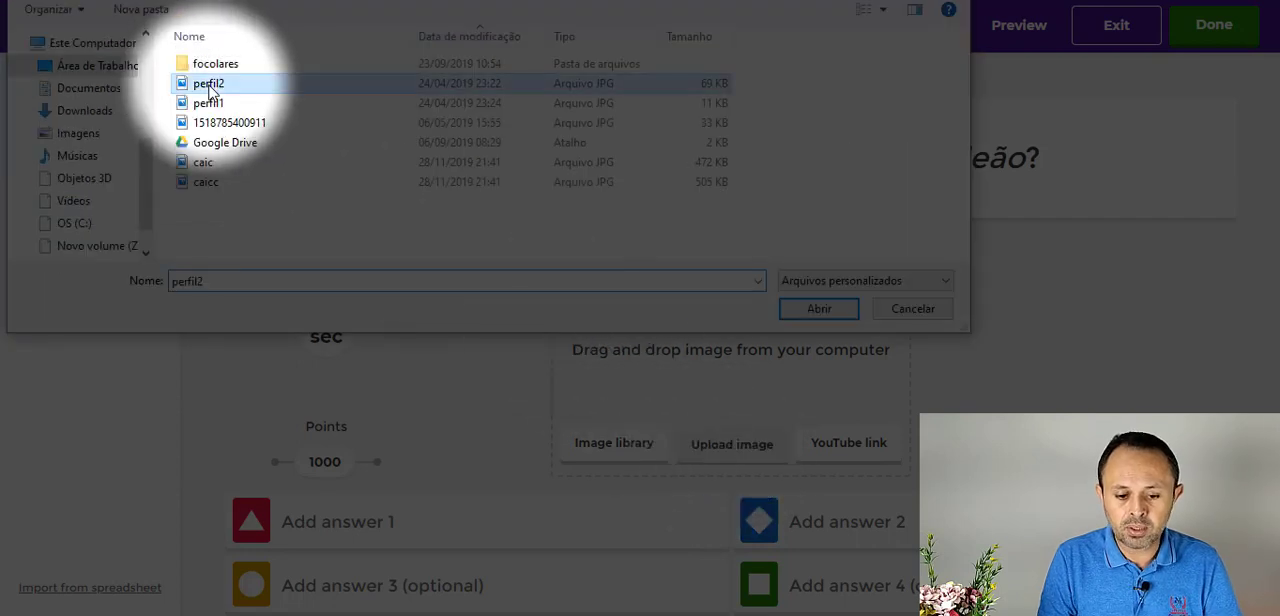
{"action": "left_click", "coordinate": [812, 310]}
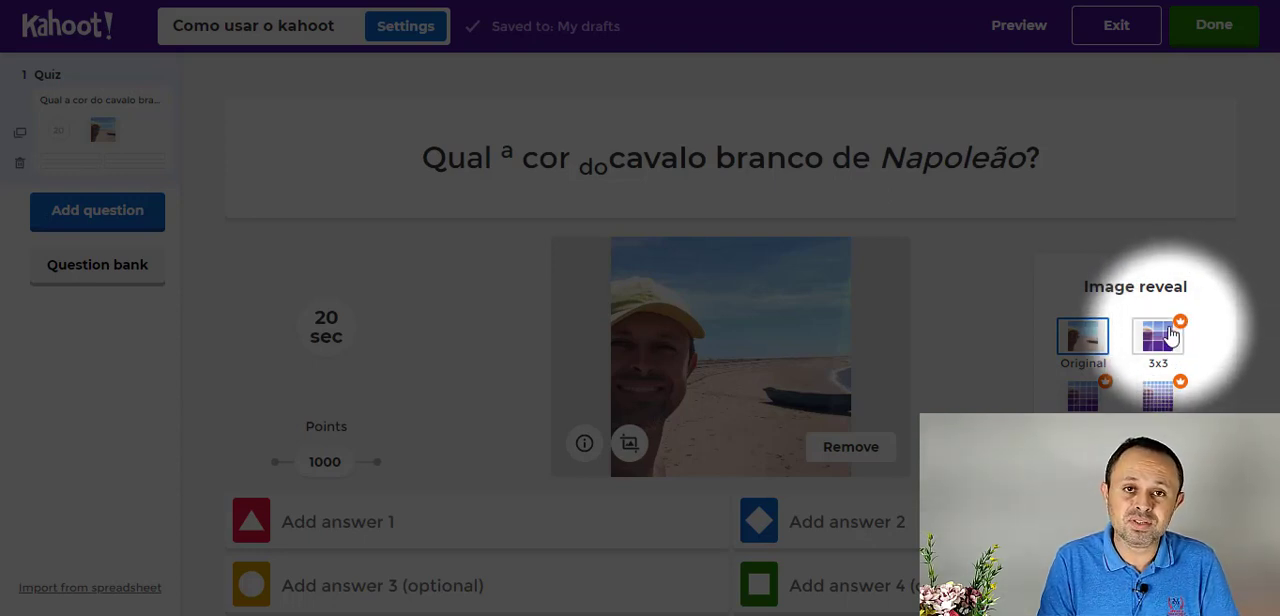
- Set the question's time limit to 30 seconds, try 0 points, and set the points back to 1000
{"action": "left_click", "coordinate": [333, 323]}
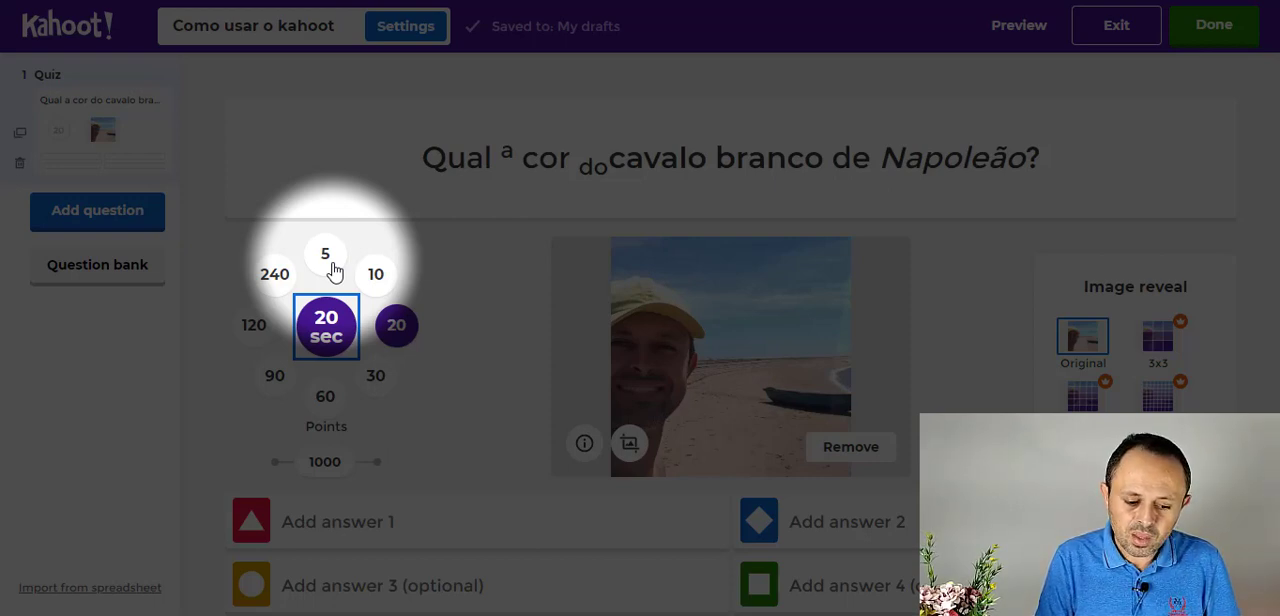
{"action": "left_click", "coordinate": [379, 381]}
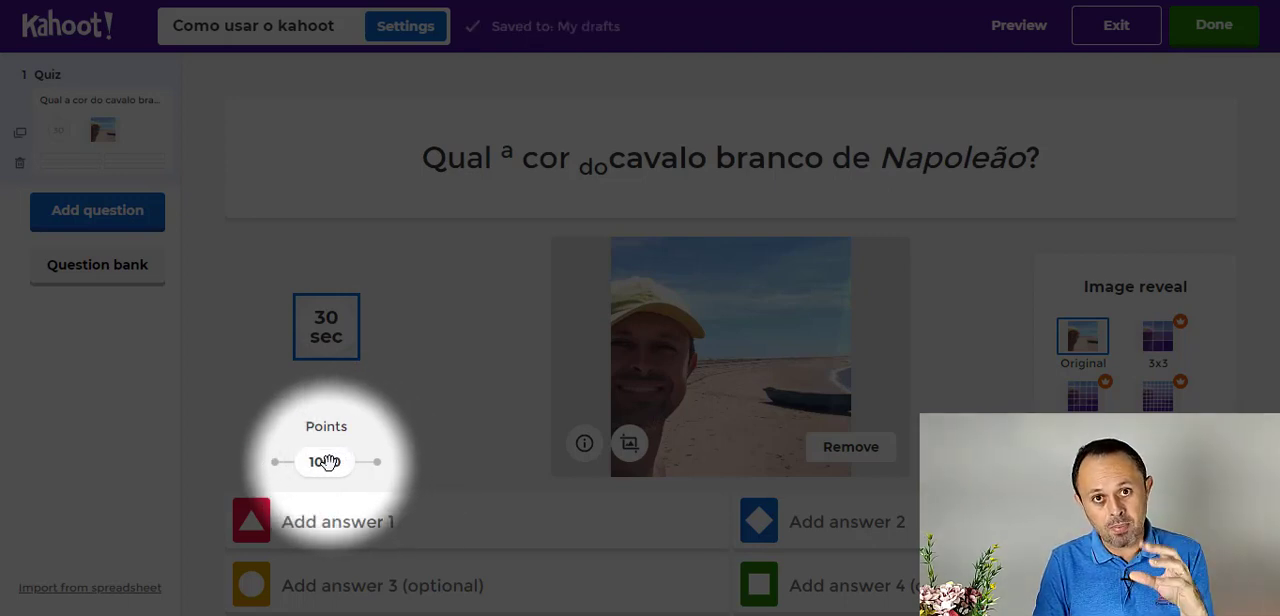
{"action": "left_click_drag", "start_coordinate": [327, 461], "coordinate": [262, 459]}
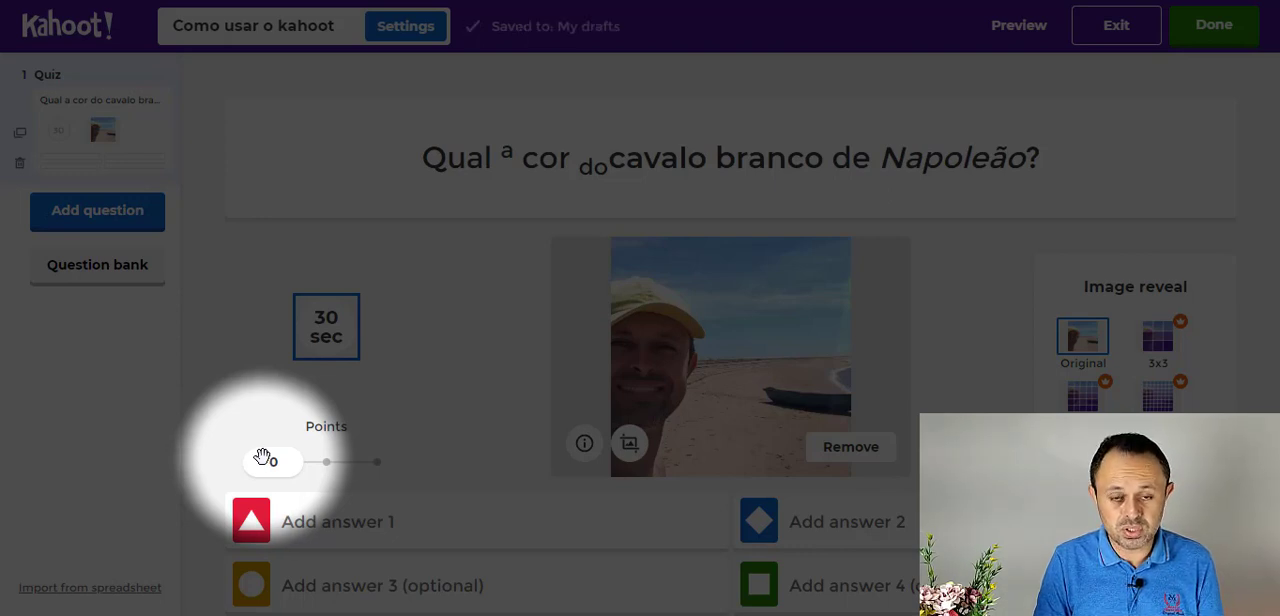
{"action": "left_click_drag", "start_coordinate": [271, 454], "coordinate": [323, 466]}
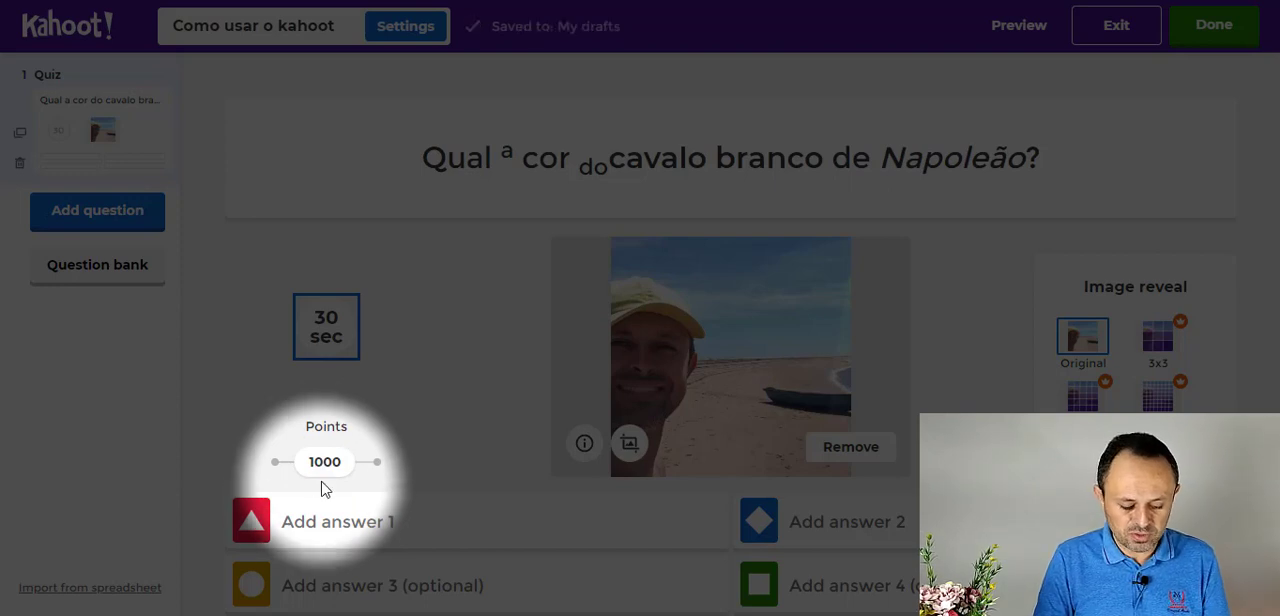
- Enter "Bege" as answer 1 and "Branco" as answer 2 of the first question
{"action": "left_click", "coordinate": [314, 524]}
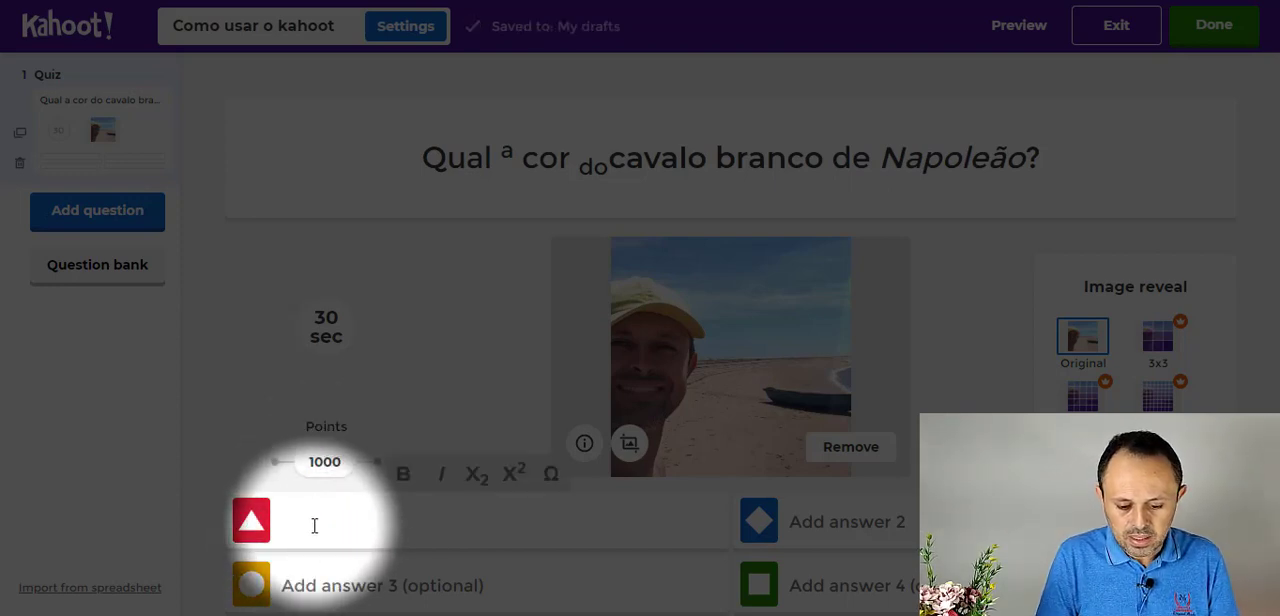
{"action": "type", "text": "Bege"}
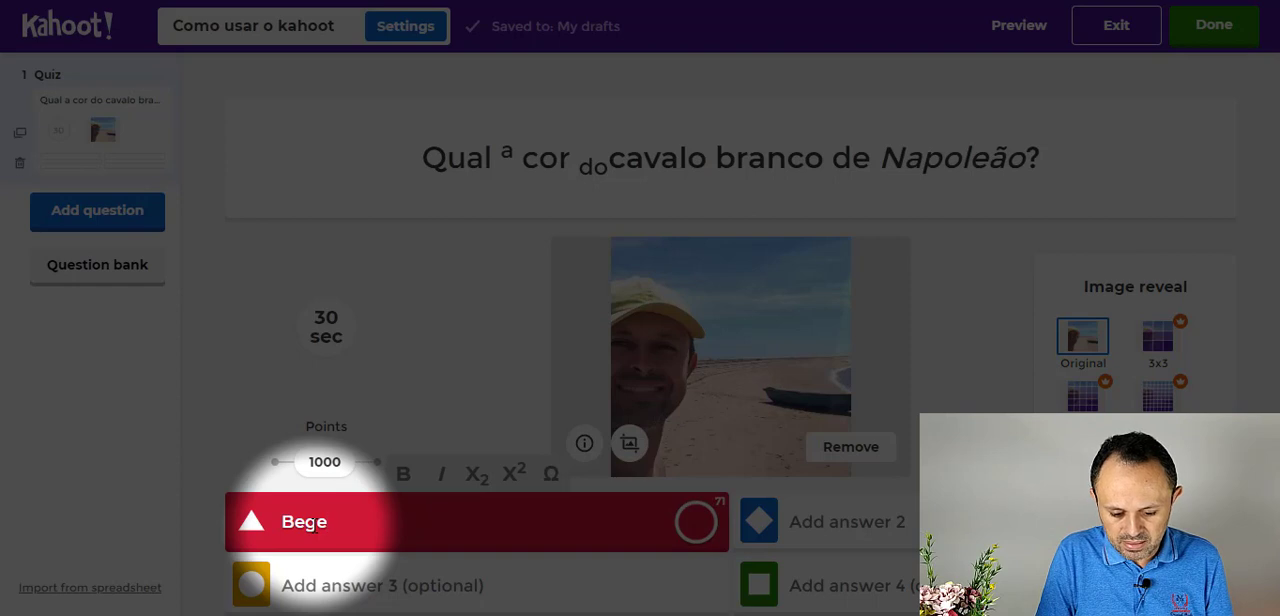
{"action": "key", "text": "Return"}
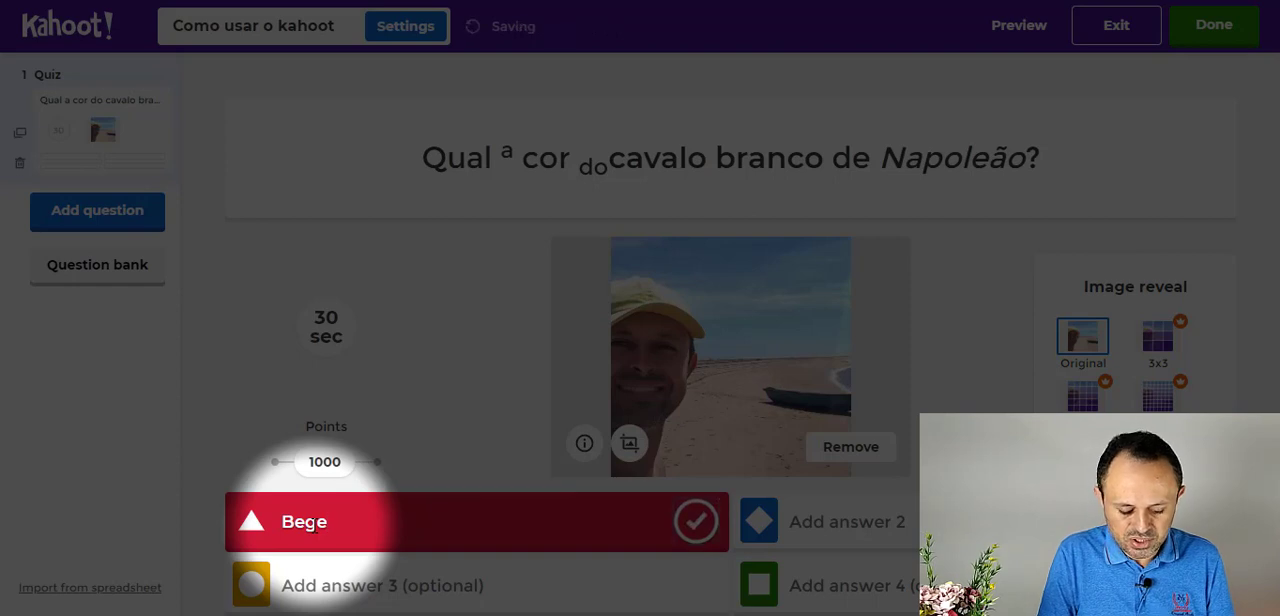
{"action": "left_click", "coordinate": [815, 515]}
{"action": "type", "text": "Bran"}
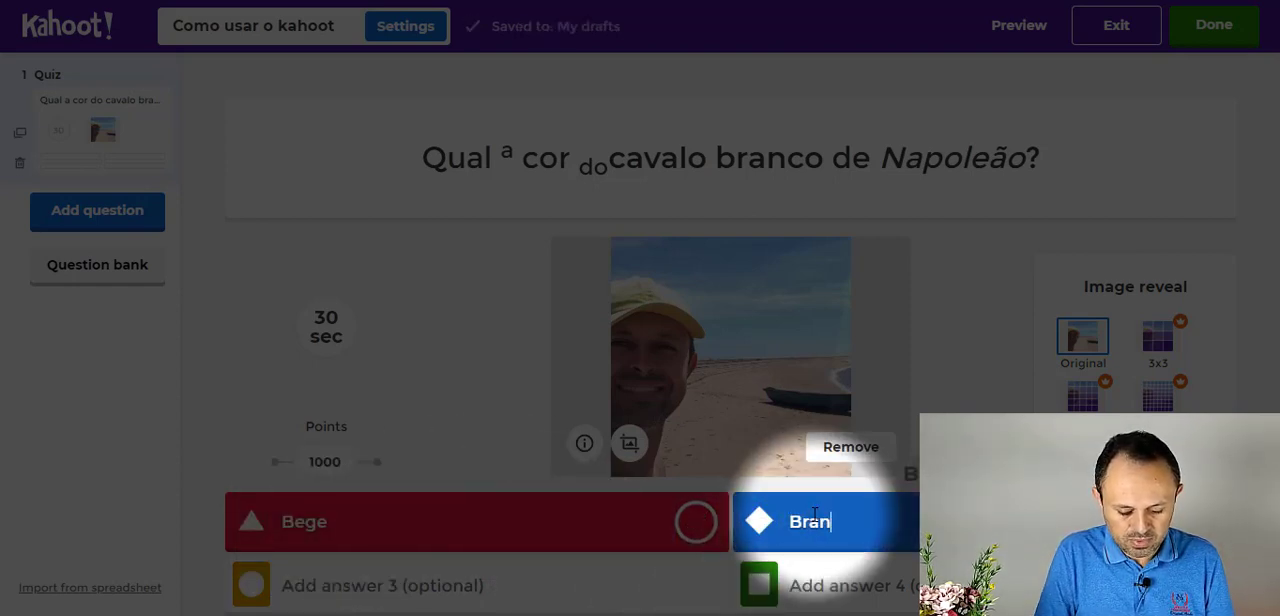
{"action": "type", "text": "co"}
- Enter "Preto" as answer 3 and "Amarelo" as answer 4, and mark "Bege" as the correct answer
{"action": "left_click", "coordinate": [616, 590]}
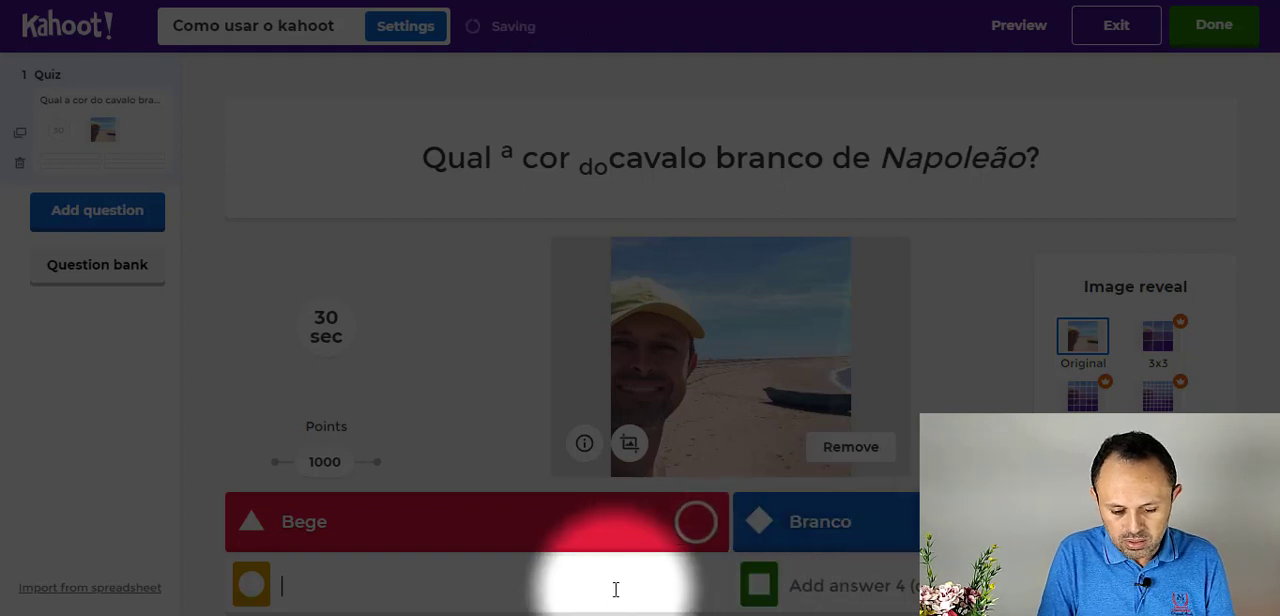
{"action": "type", "text": "Preto"}
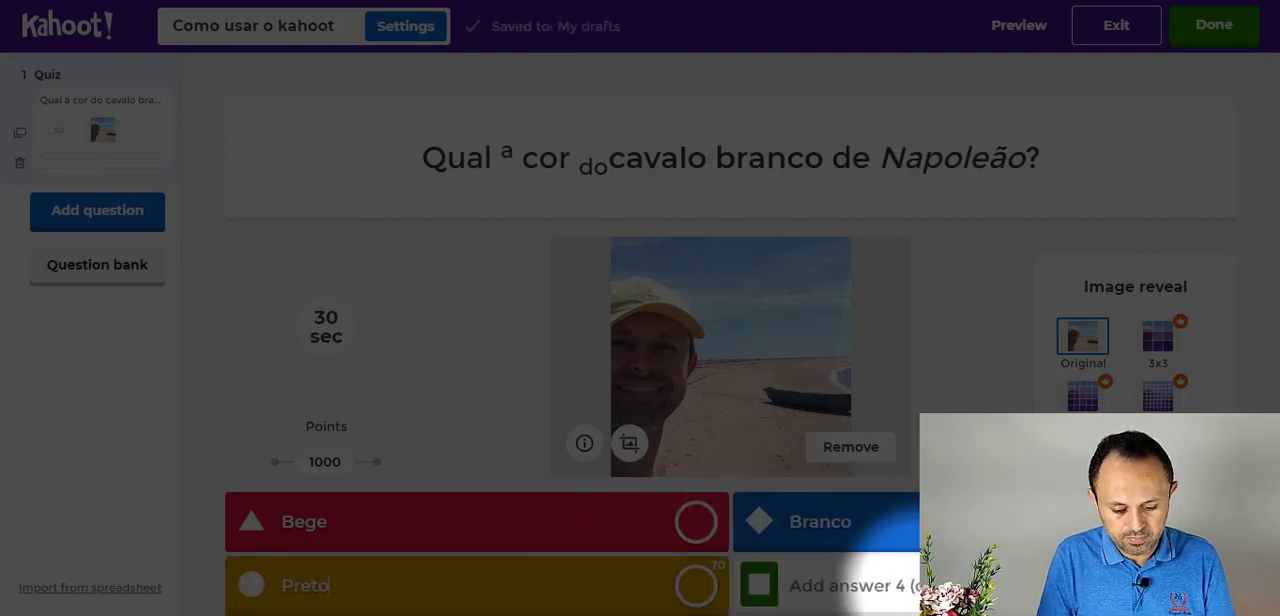
{"action": "left_click", "coordinate": [924, 587]}
{"action": "type", "text": "Ama"}
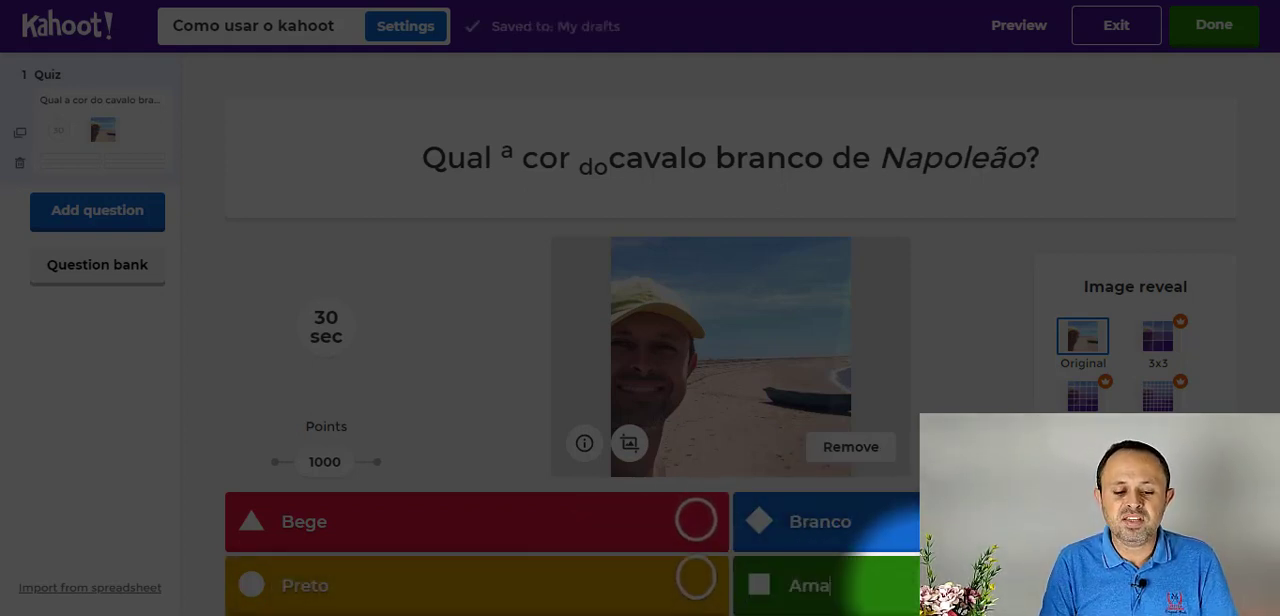
{"action": "type", "text": "relo"}
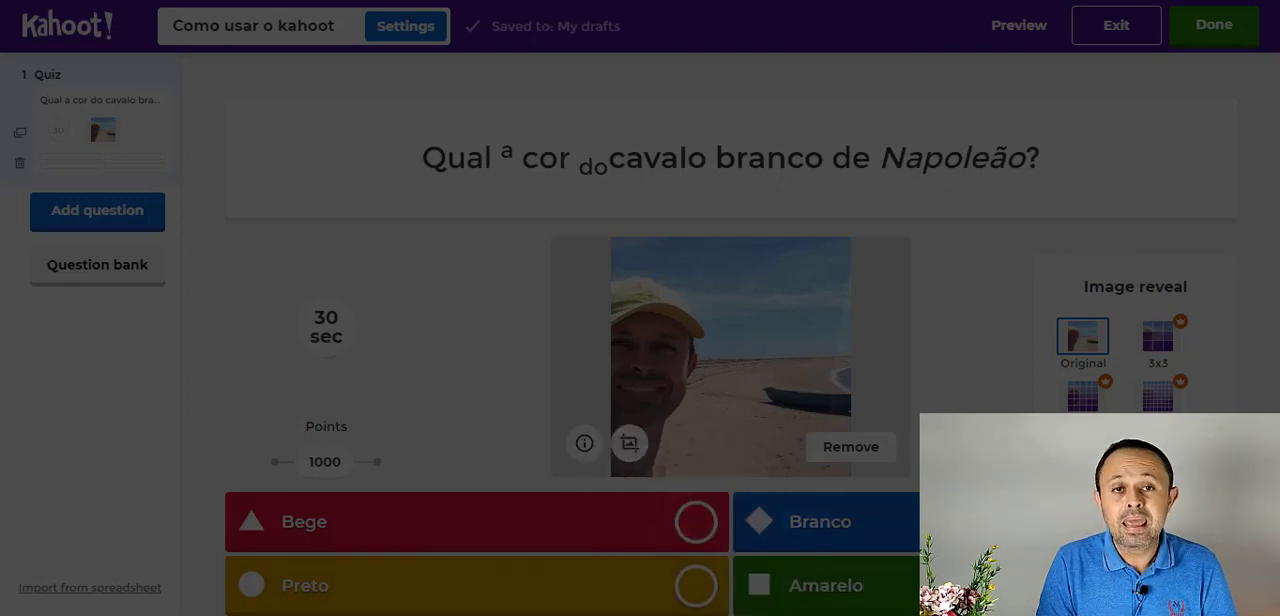
{"action": "left_click", "coordinate": [695, 521]}
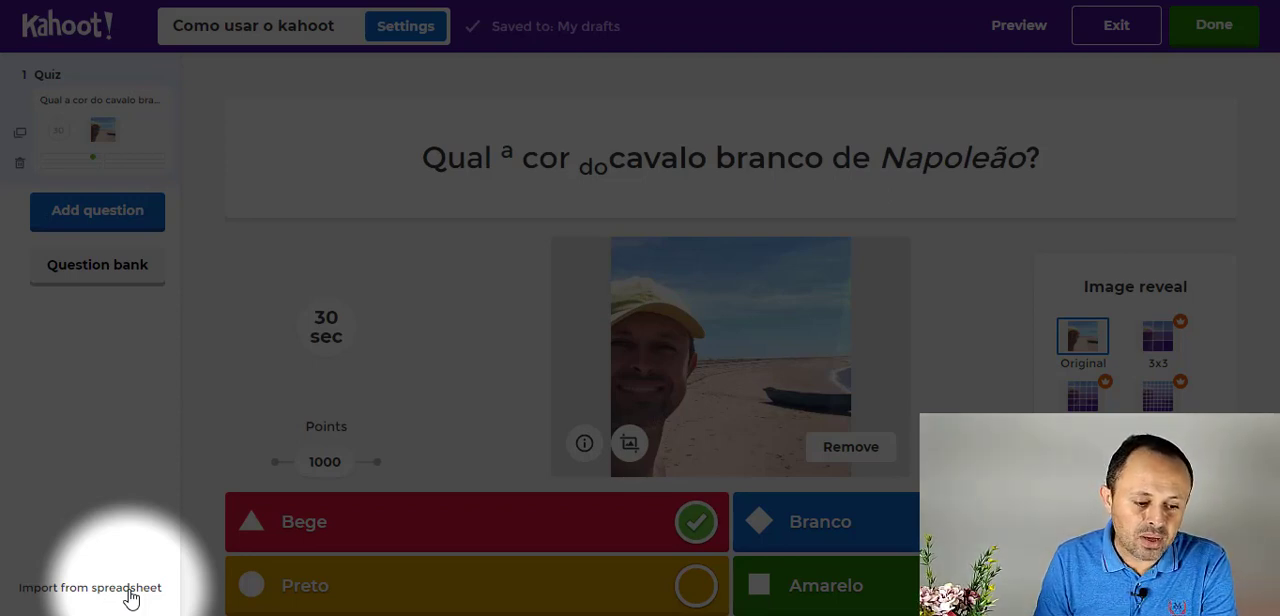
- Add a True or false question and begin its text with "O atual presidente do Brasil é"
{"action": "left_click", "coordinate": [133, 220]}
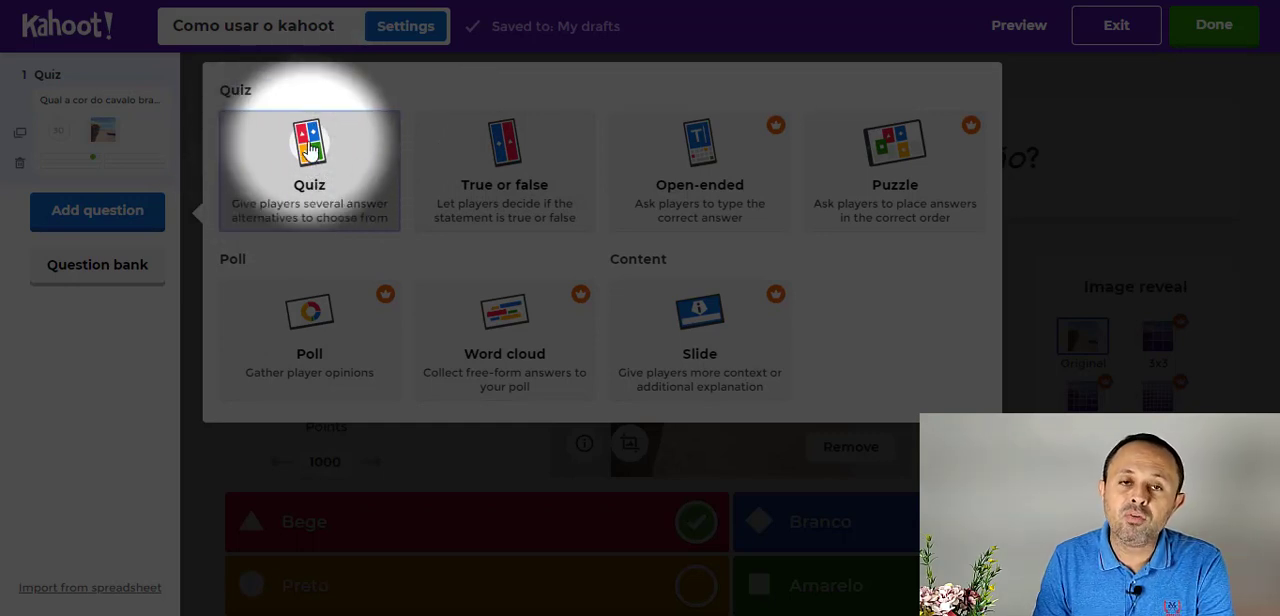
{"action": "left_click", "coordinate": [474, 201]}
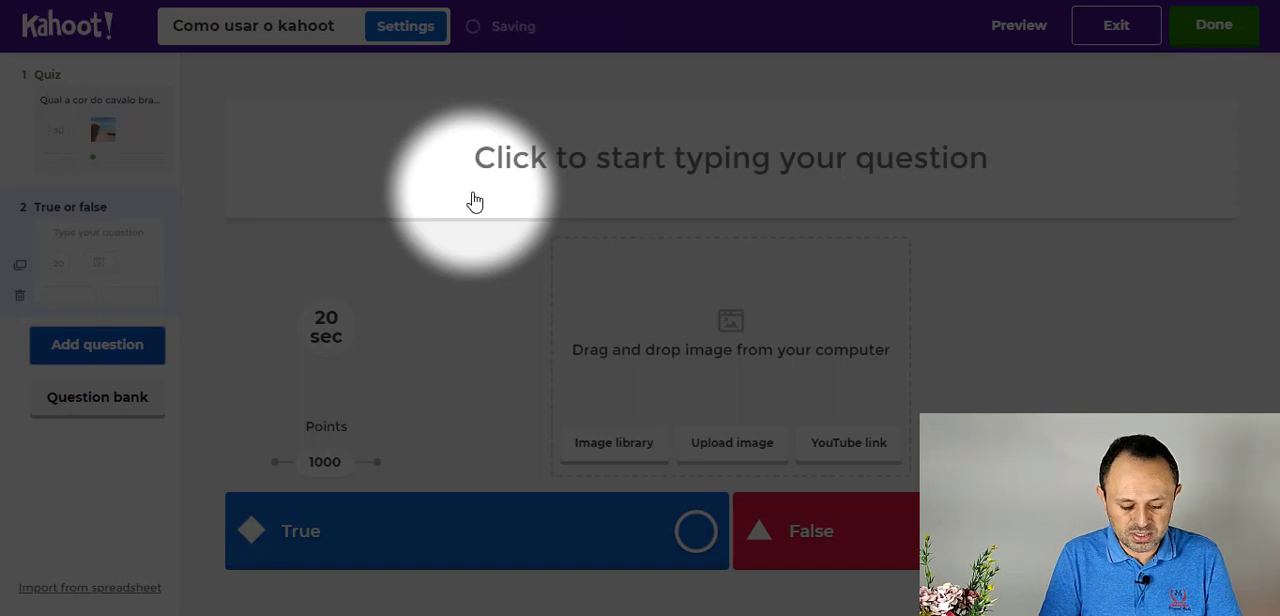
{"action": "left_click", "coordinate": [481, 151]}
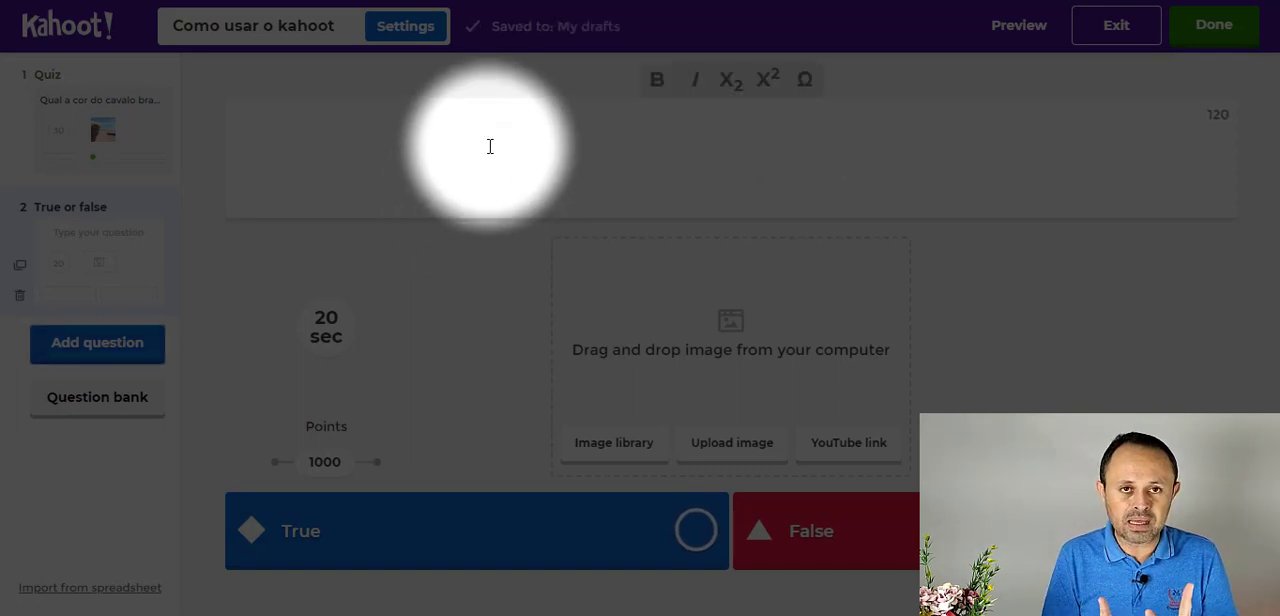
{"action": "type", "text": "O"}
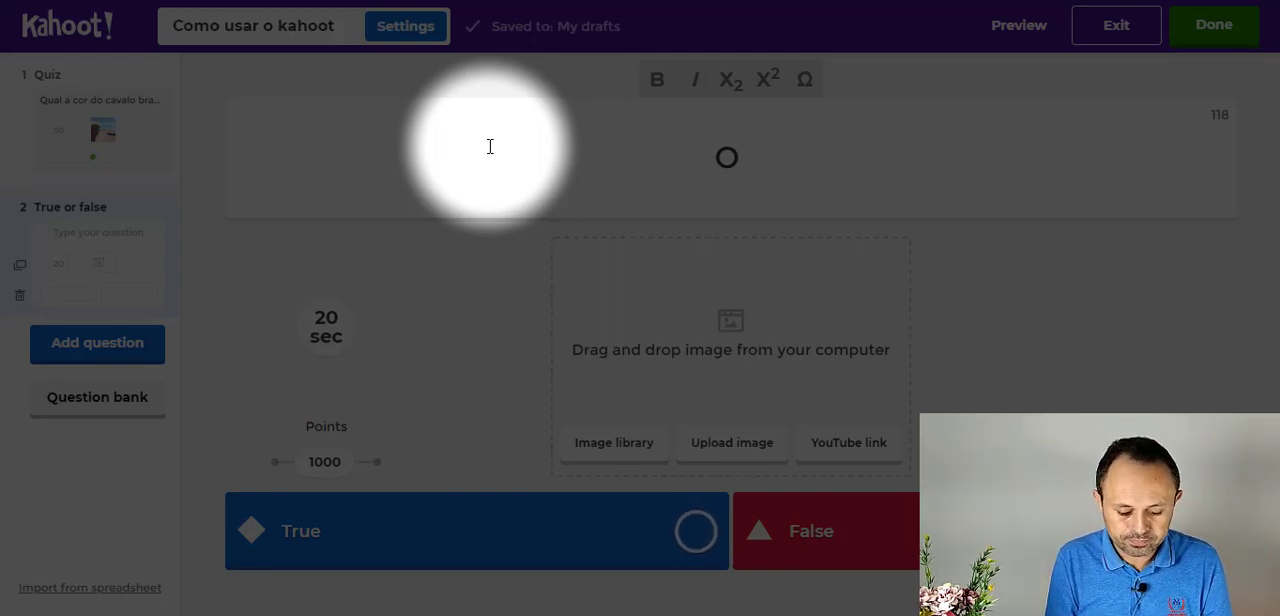
{"action": "type", "text": "atau"}
{"action": "key", "text": "BackSpace"}
{"action": "key", "text": "BackSpace"}
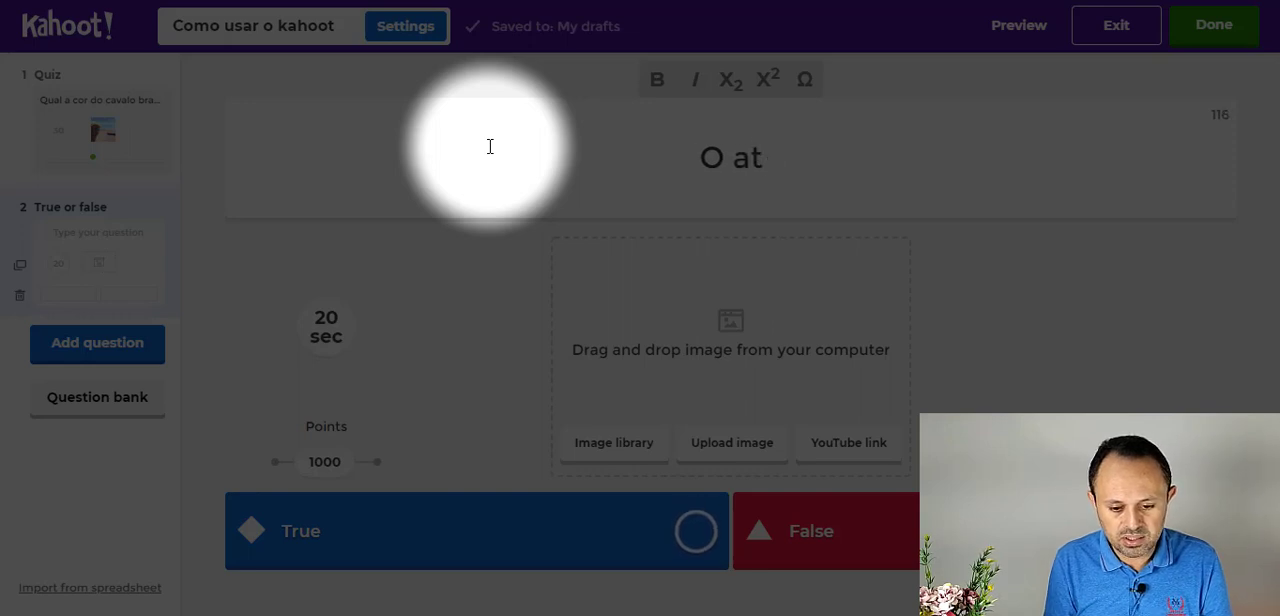
{"action": "type", "text": "ual presidet"}
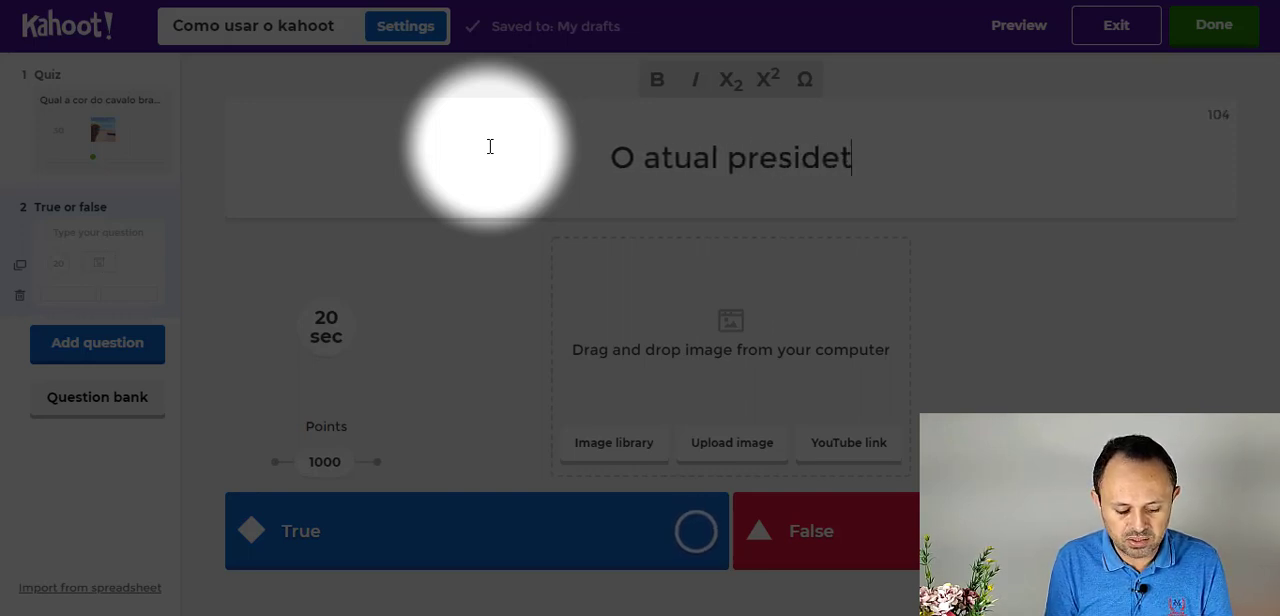
{"action": "type", "text": "n"}
{"action": "key", "text": "BackSpace"}
{"action": "key", "text": "BackSpace"}
{"action": "type", "text": "nte do "}
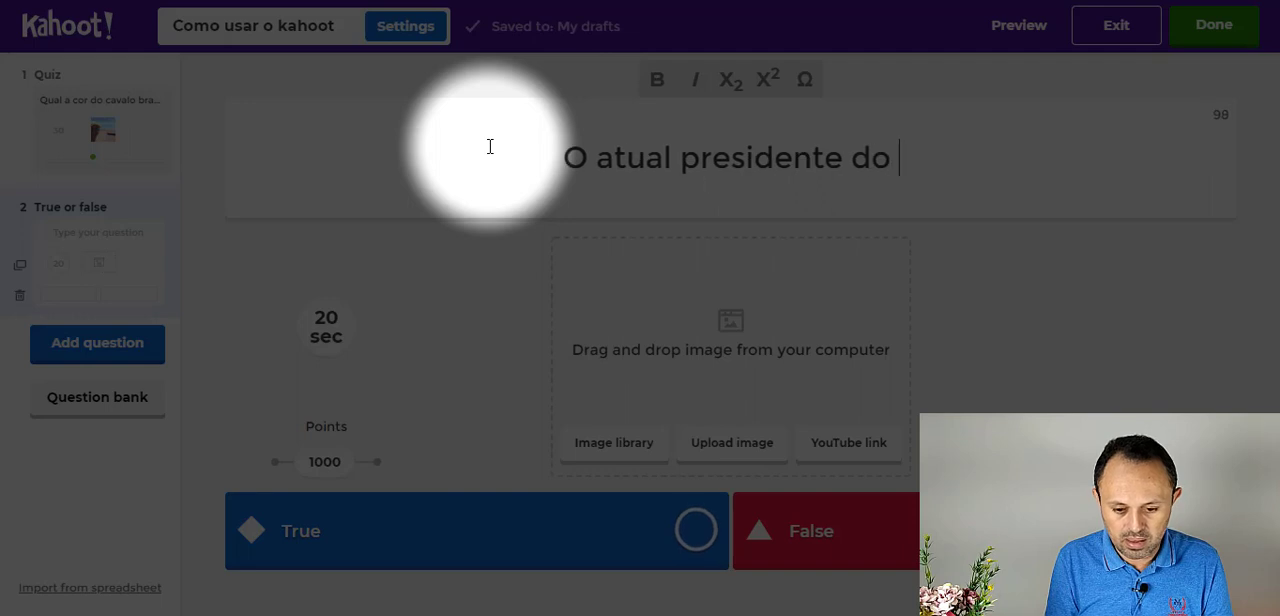
{"action": "type", "text": "Brasil é "}
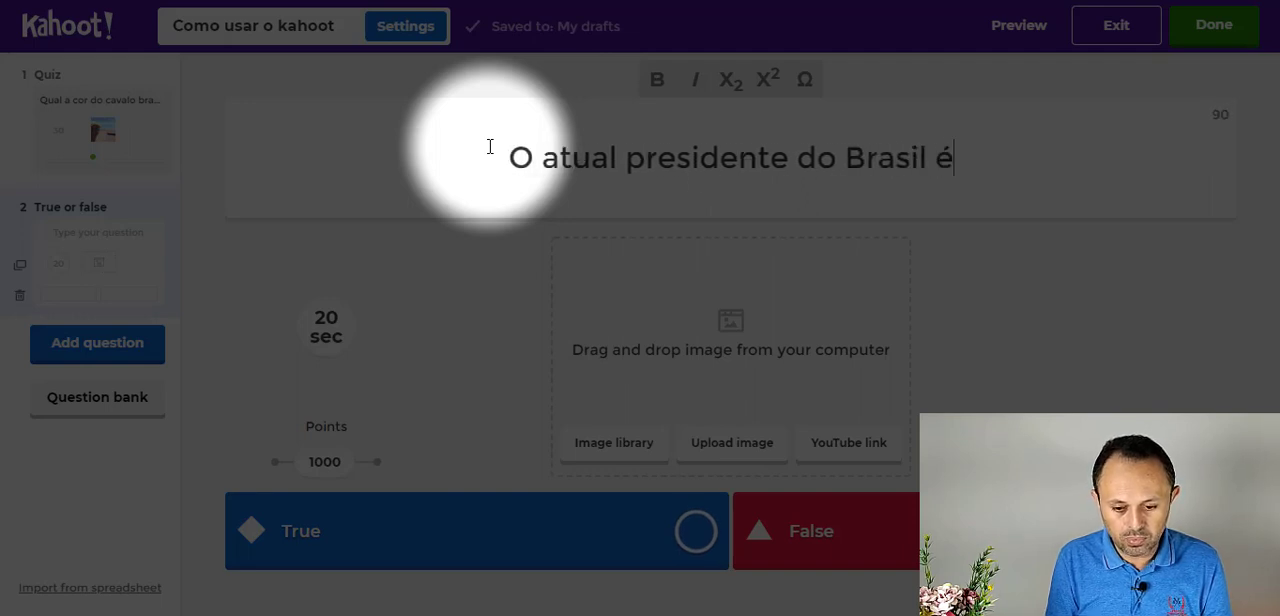
{"action": "type", "text": "o TIri"}
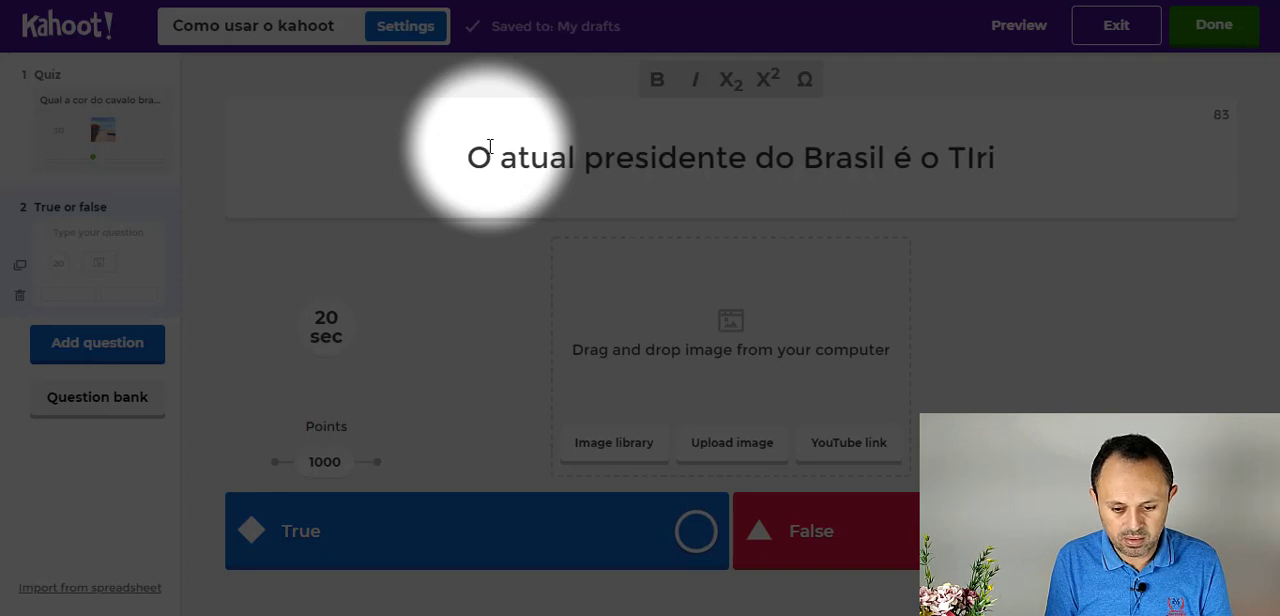
- Complete the true-or-false statement with "o Windersson Nunes."
{"action": "key", "text": "BackSpace"}
{"action": "key", "text": "BackSpace"}
{"action": "key", "text": "BackSpace"}
{"action": "key", "text": "BackSpace"}
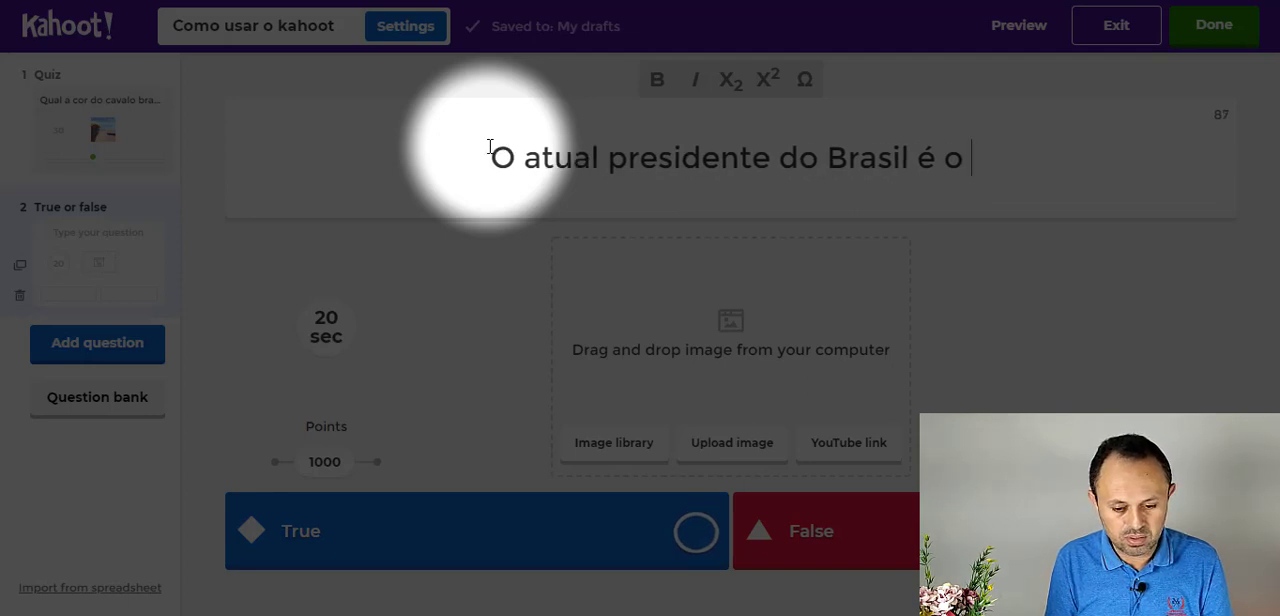
{"action": "type", "text": "Winde"}
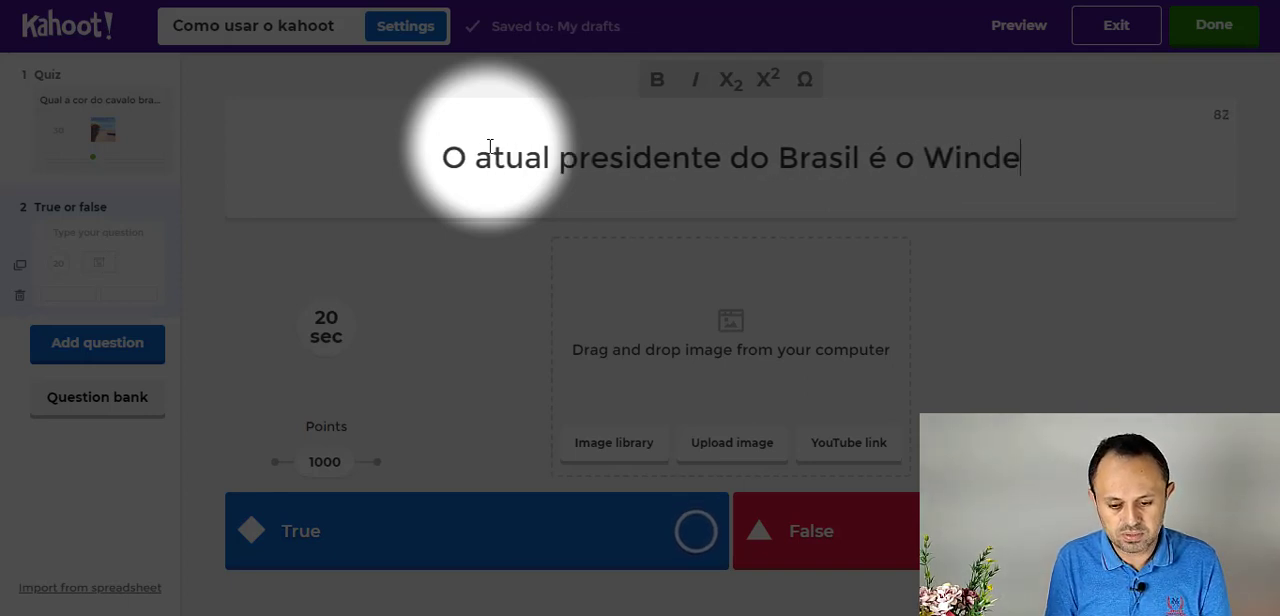
{"action": "type", "text": "rsson Nunes."}
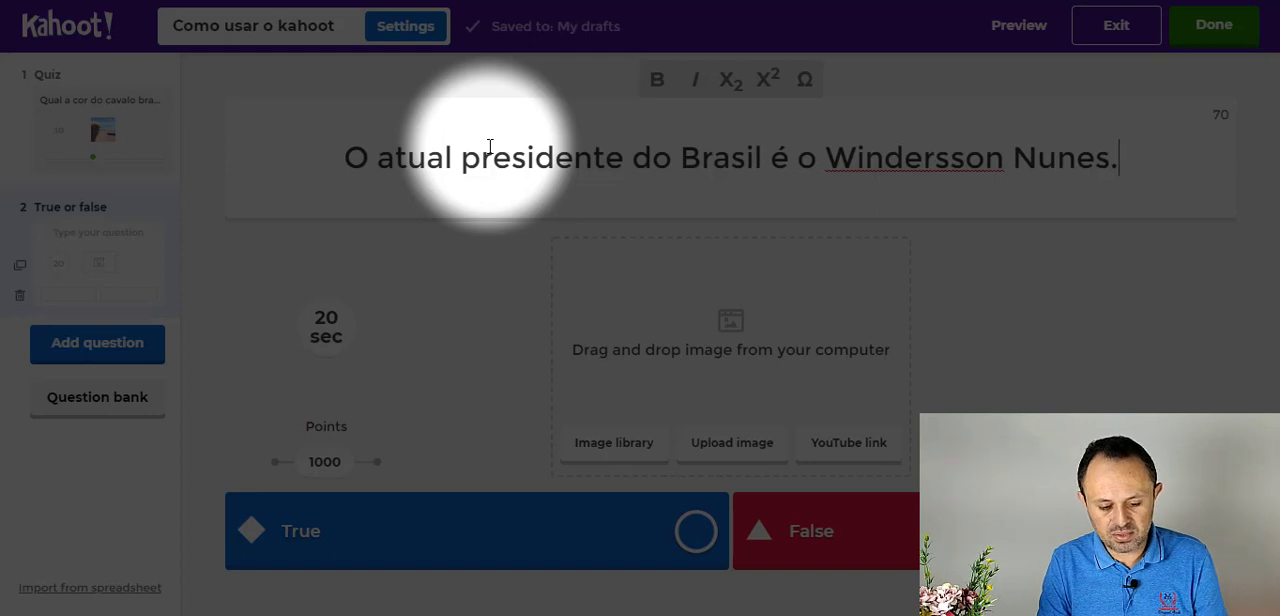
- Correct the spelling of the name in the statement to "Whindersson" and mark False as the correct answer
{"action": "left_click", "coordinate": [856, 158]}
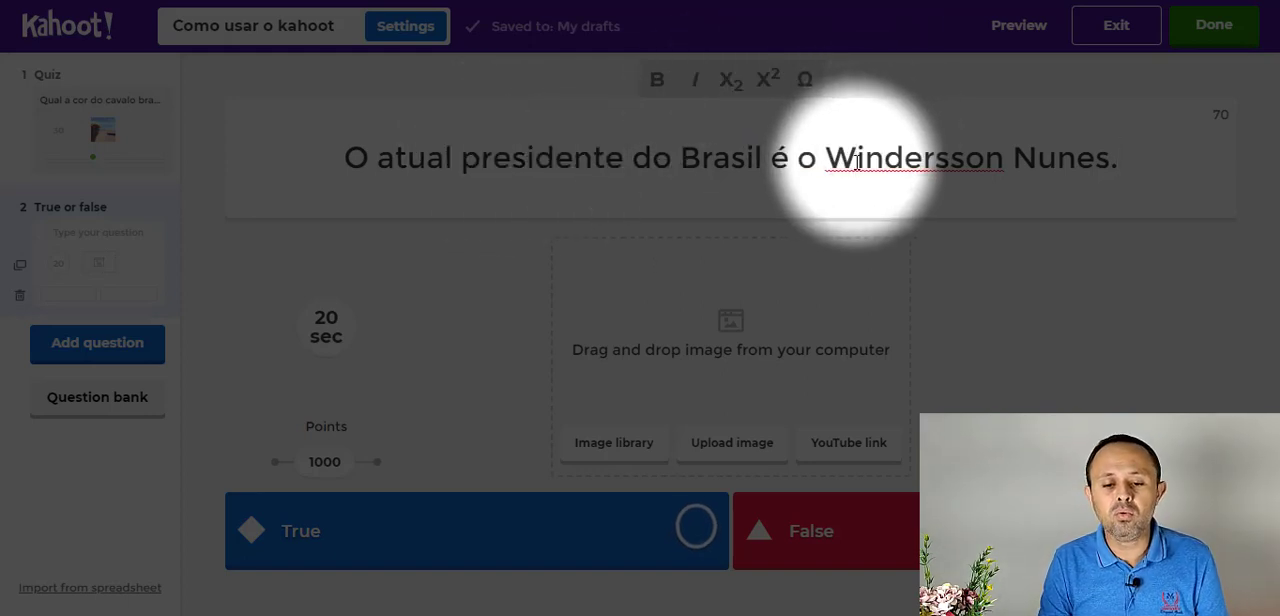
{"action": "type", "text": "h"}
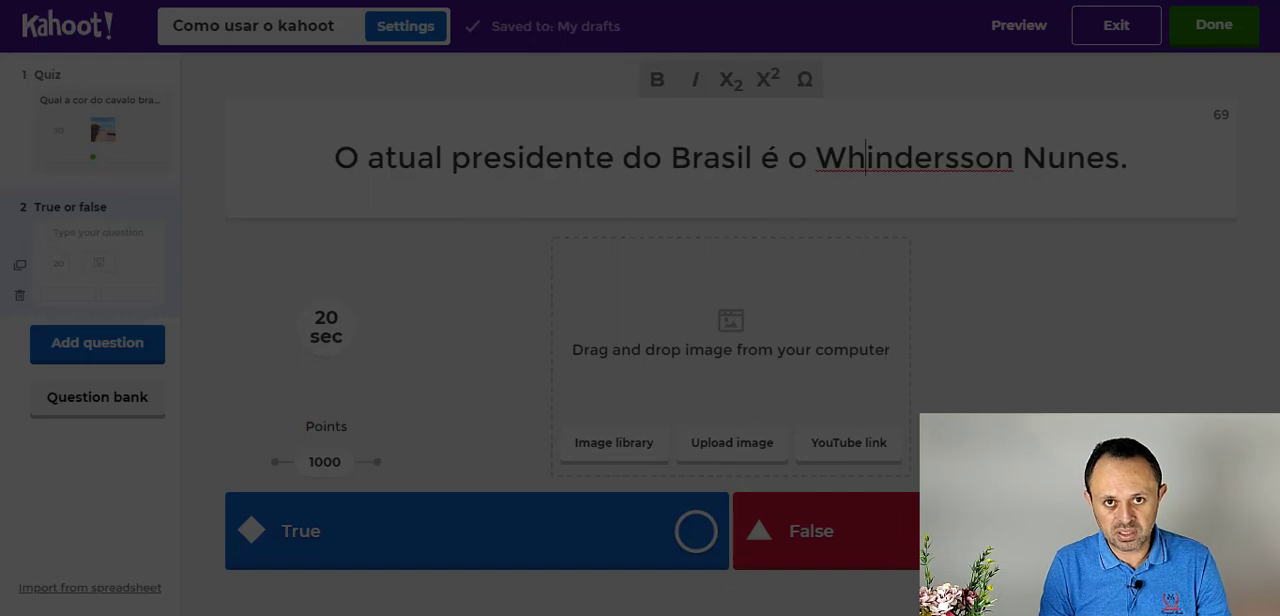
{"action": "left_click", "coordinate": [1204, 531]}
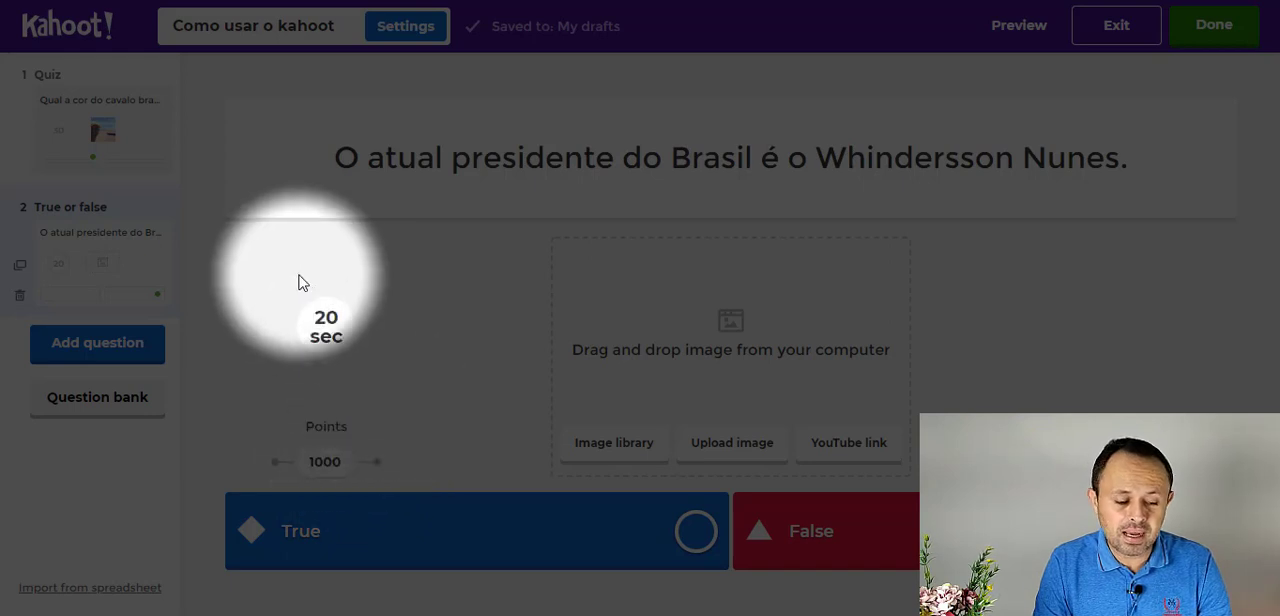
- Search the question bank for "atualidade" and add the 60-second question "Qual a criptomoeda mais valiosa na atualidade?" to the quiz
{"action": "left_click", "coordinate": [131, 405]}
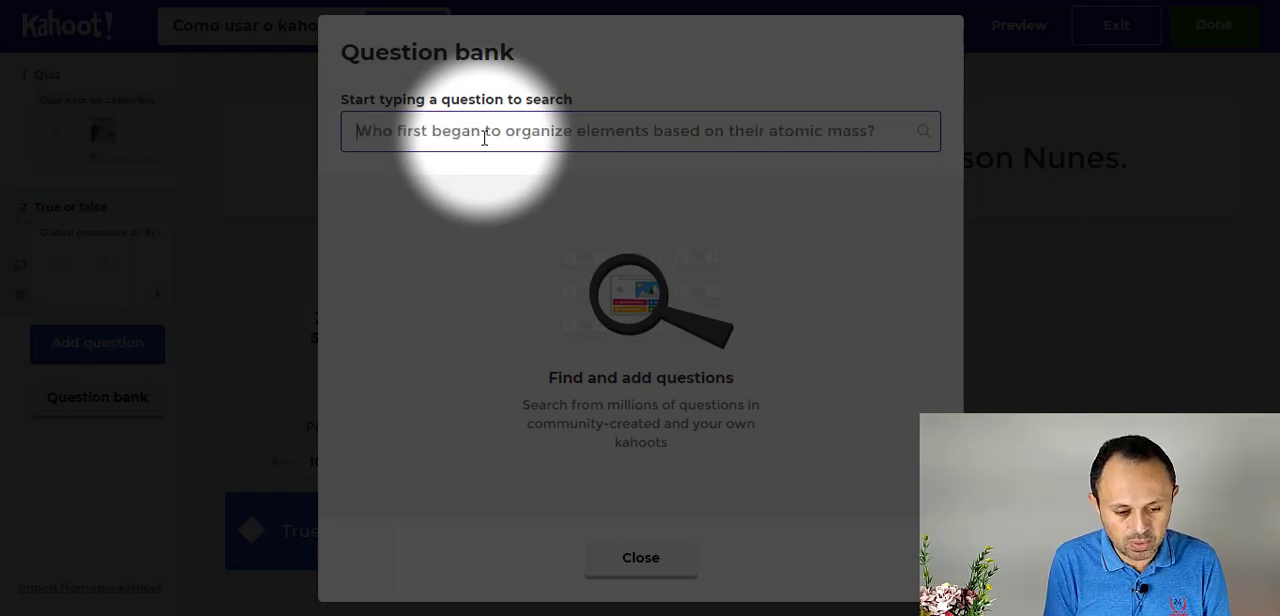
{"action": "type", "text": "atualidade"}
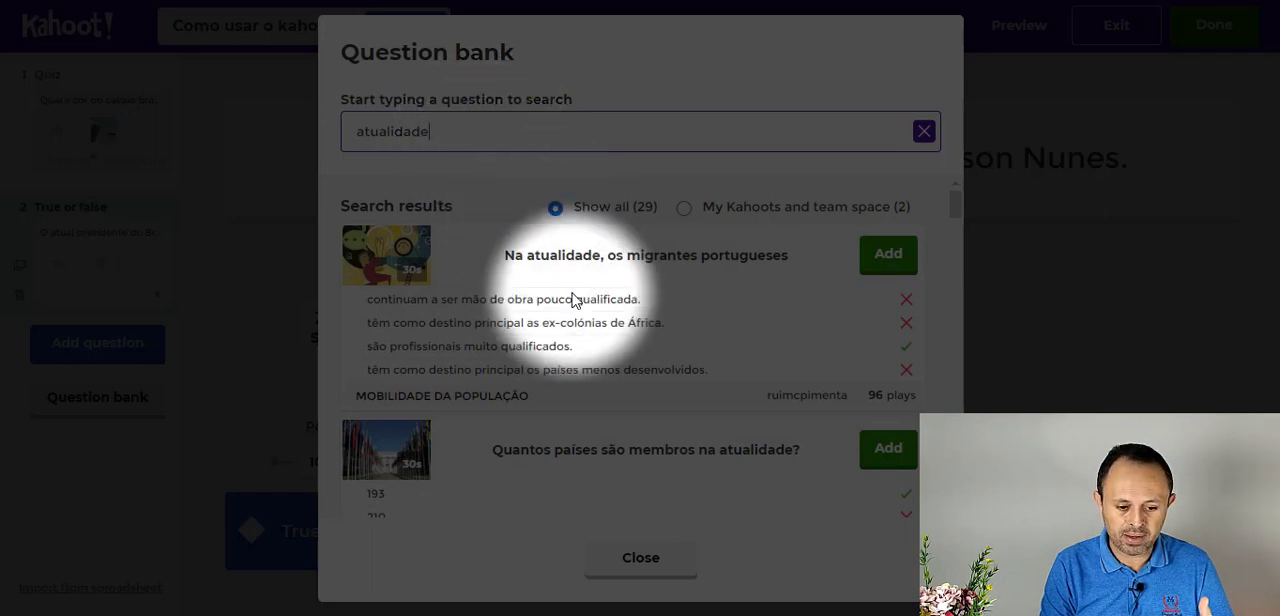
{"action": "scroll", "coordinate": [573, 300], "scroll_direction": "down", "scroll_amount": 4}
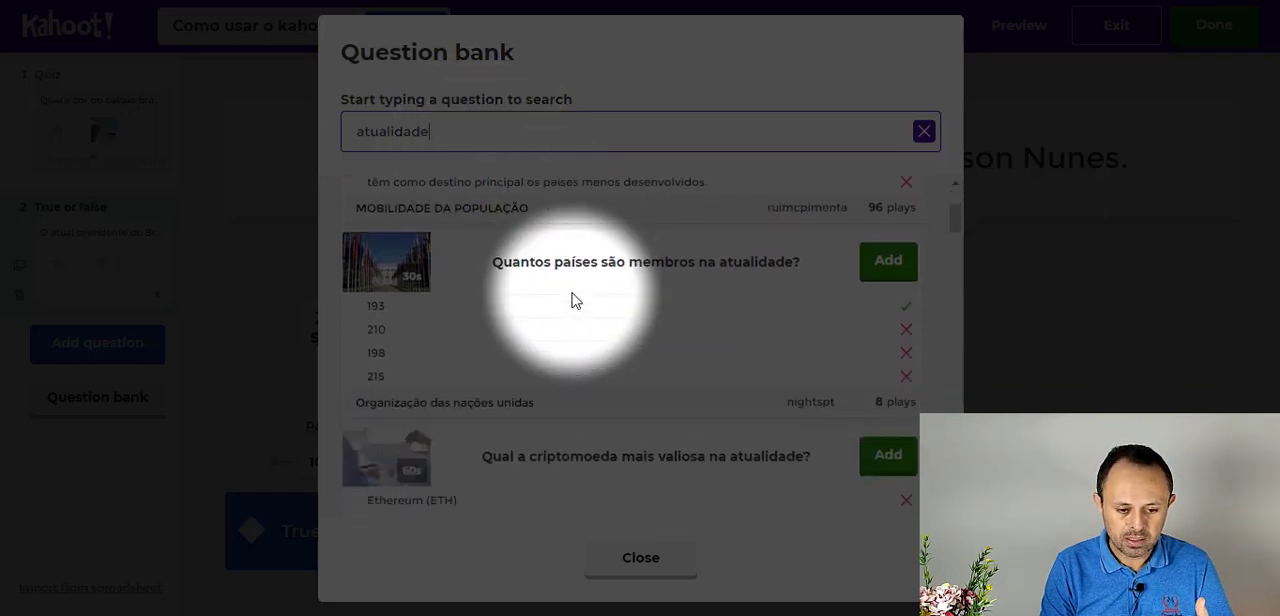
{"action": "scroll", "coordinate": [573, 300], "scroll_direction": "down", "scroll_amount": 1}
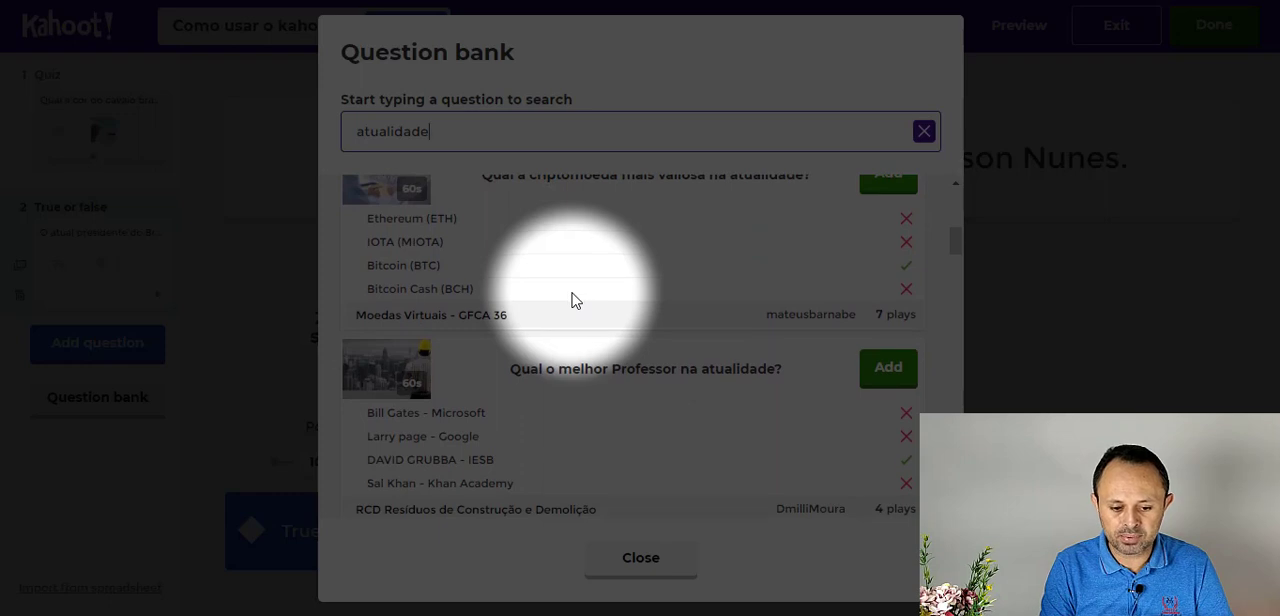
{"action": "scroll", "coordinate": [573, 300], "scroll_direction": "up", "scroll_amount": 1}
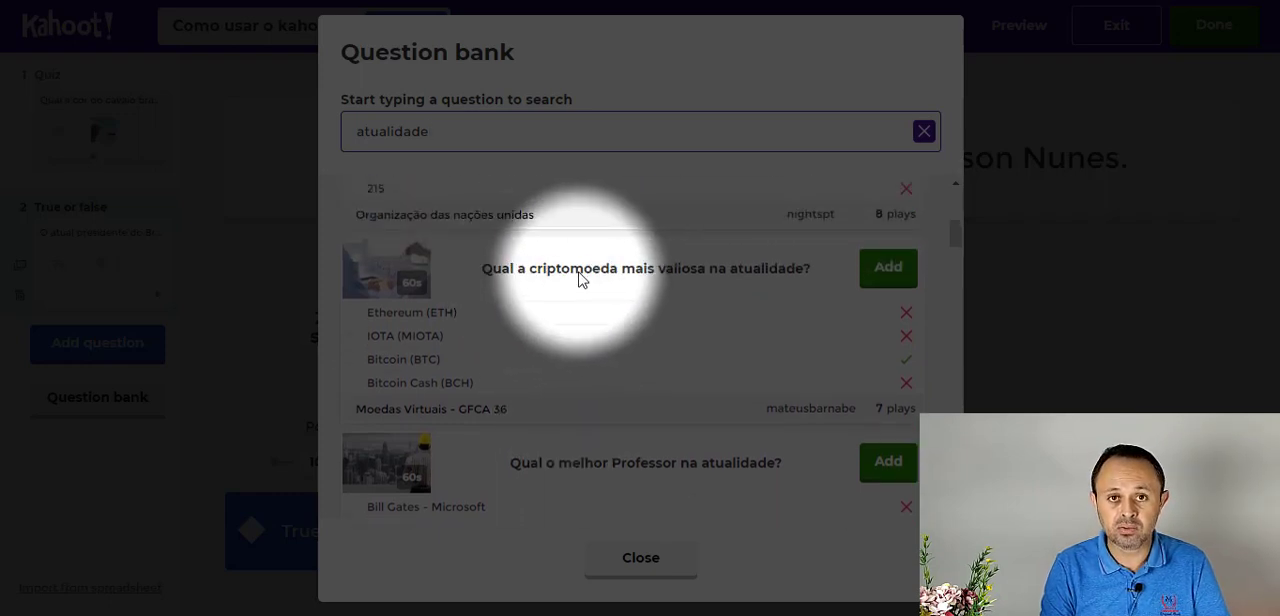
{"action": "left_click", "coordinate": [868, 280]}
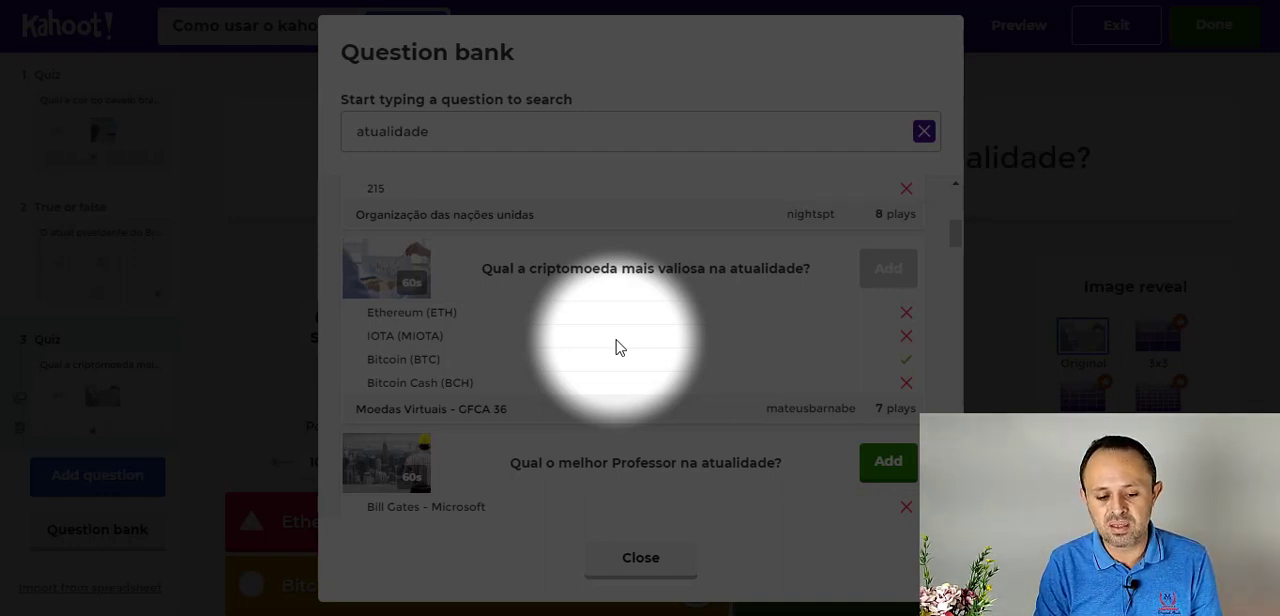
{"action": "scroll", "coordinate": [730, 370], "scroll_direction": "down", "scroll_amount": 5}
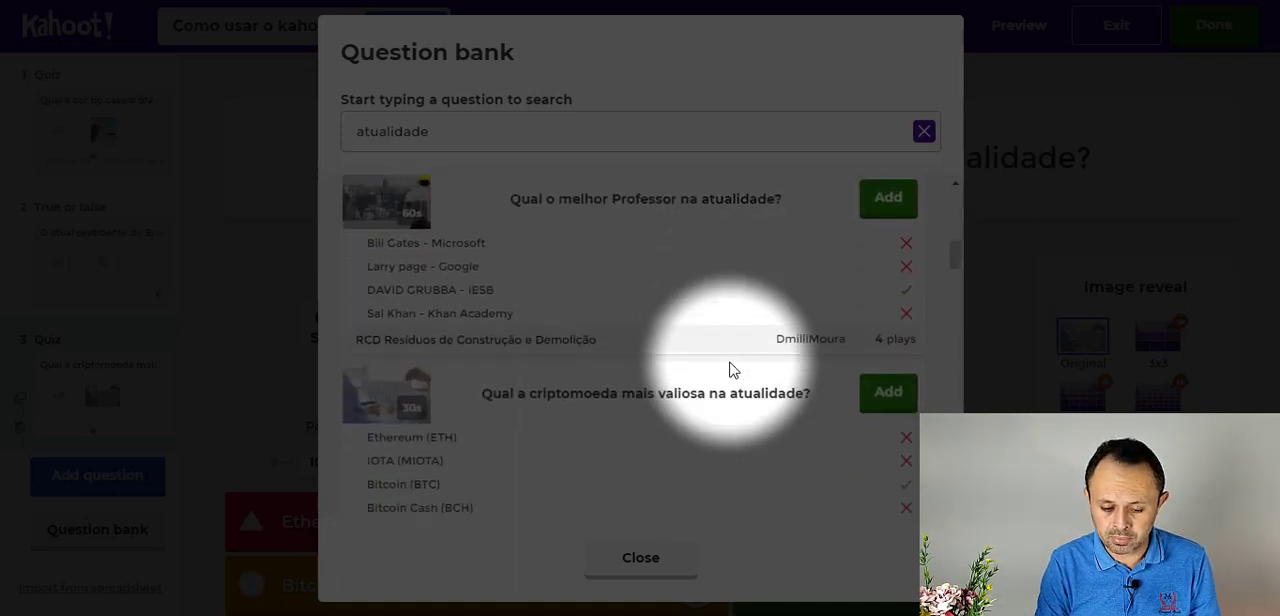
{"action": "scroll", "coordinate": [730, 370], "scroll_direction": "down", "scroll_amount": 3}
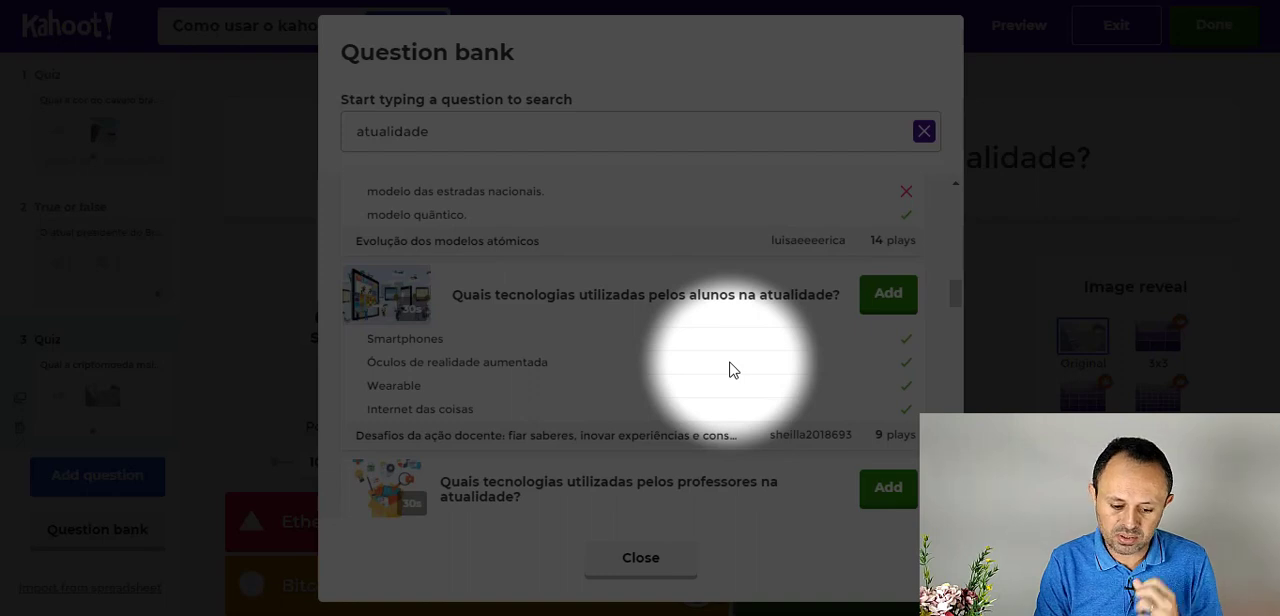
{"action": "left_click", "coordinate": [642, 560]}
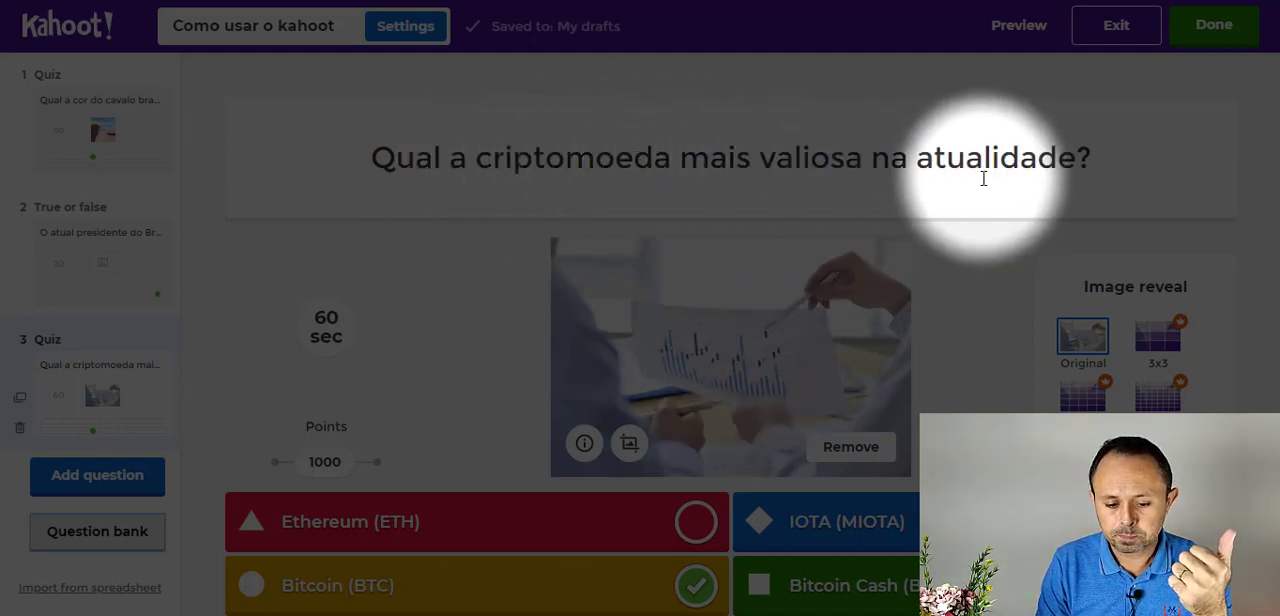
- Remove the picture from the cryptocurrency question and clear the text of answer 4, "Bitcoin Cash (BCH)"
{"action": "left_click", "coordinate": [879, 458]}
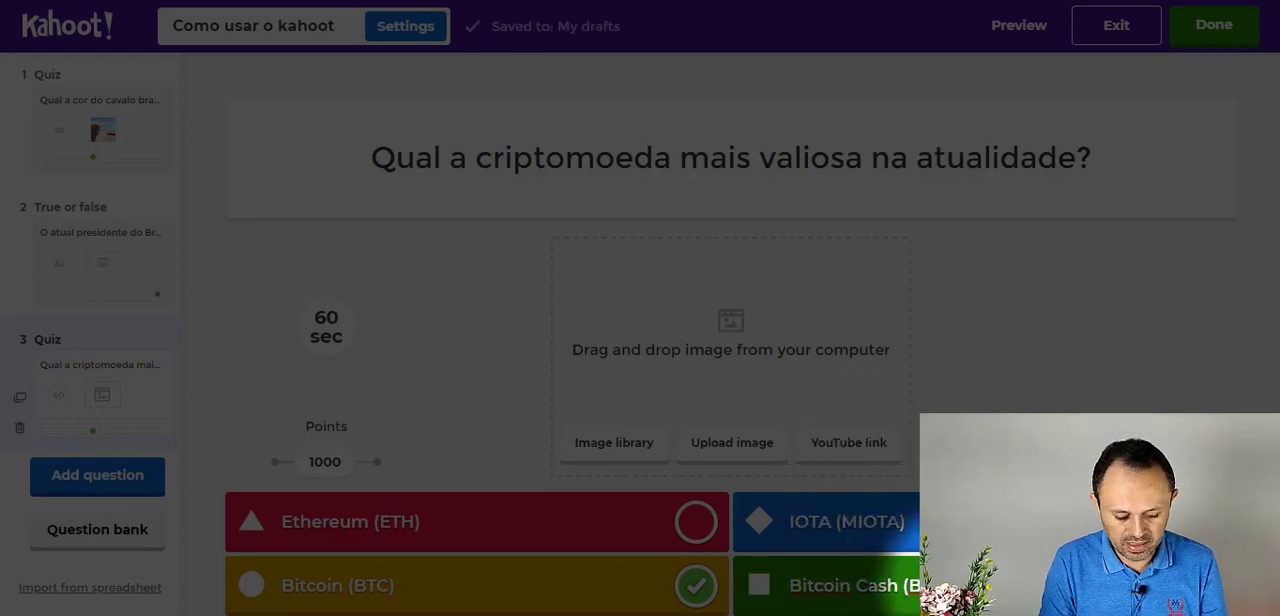
{"action": "key", "text": "BackSpace"}
{"action": "key", "text": "BackSpace"}
{"action": "key", "text": "BackSpace"}
{"action": "key", "text": "BackSpace"}
{"action": "key", "text": "BackSpace"}
{"action": "key", "text": "BackSpace"}
{"action": "key", "text": "BackSpace"}
{"action": "key", "text": "BackSpace"}
{"action": "key", "text": "BackSpace"}
{"action": "key", "text": "BackSpace"}
{"action": "key", "text": "BackSpace"}
{"action": "key", "text": "BackSpace"}
{"action": "key", "text": "BackSpace"}
{"action": "key", "text": "BackSpace"}
{"action": "key", "text": "BackSpace"}
{"action": "key", "text": "BackSpace"}
{"action": "key", "text": "BackSpace"}
{"action": "key", "text": "BackSpace"}
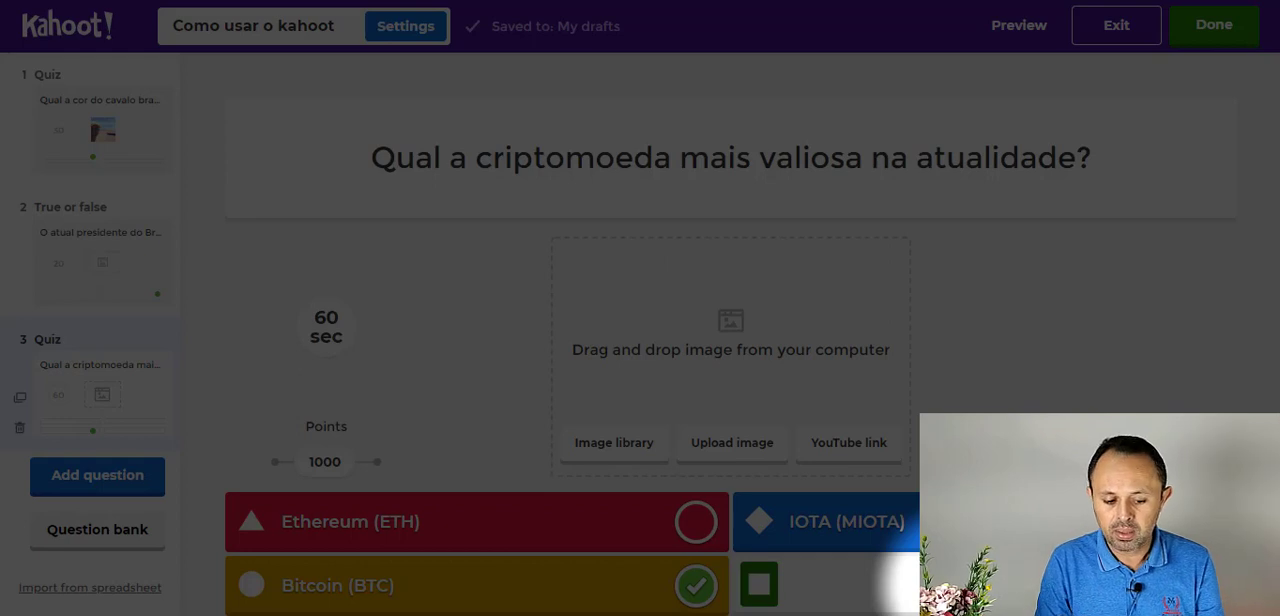
- Enter "Real" as answer 4 of the cryptocurrency question and set its time limit to 30 seconds
{"action": "type", "text": "Real"}
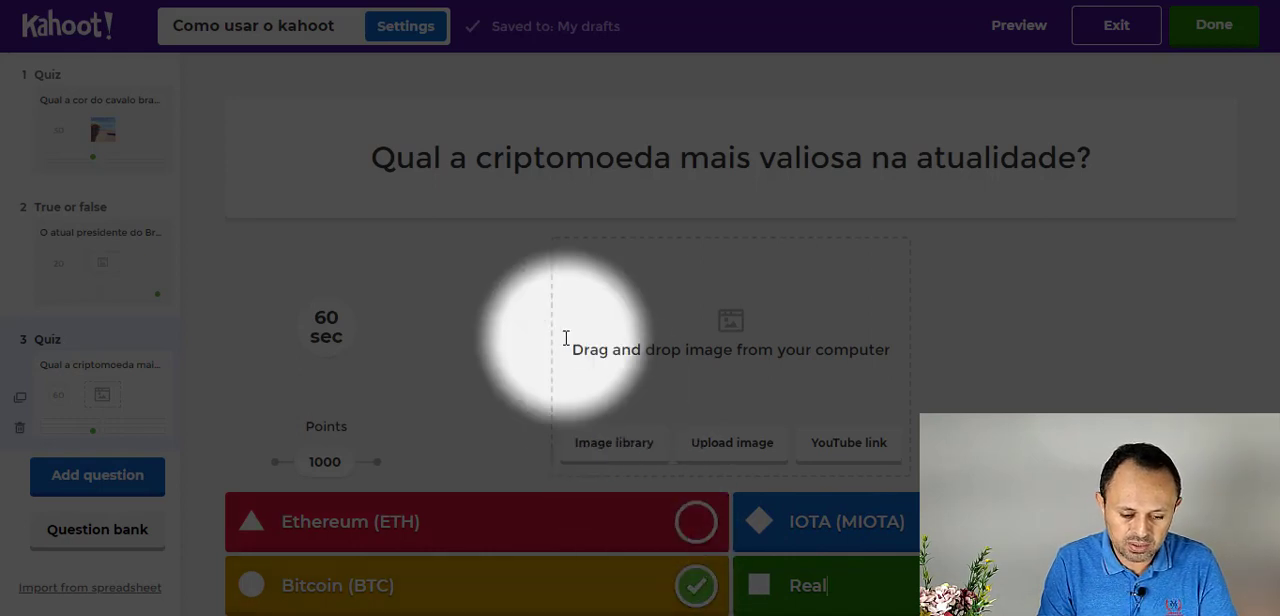
{"action": "left_click", "coordinate": [334, 332]}
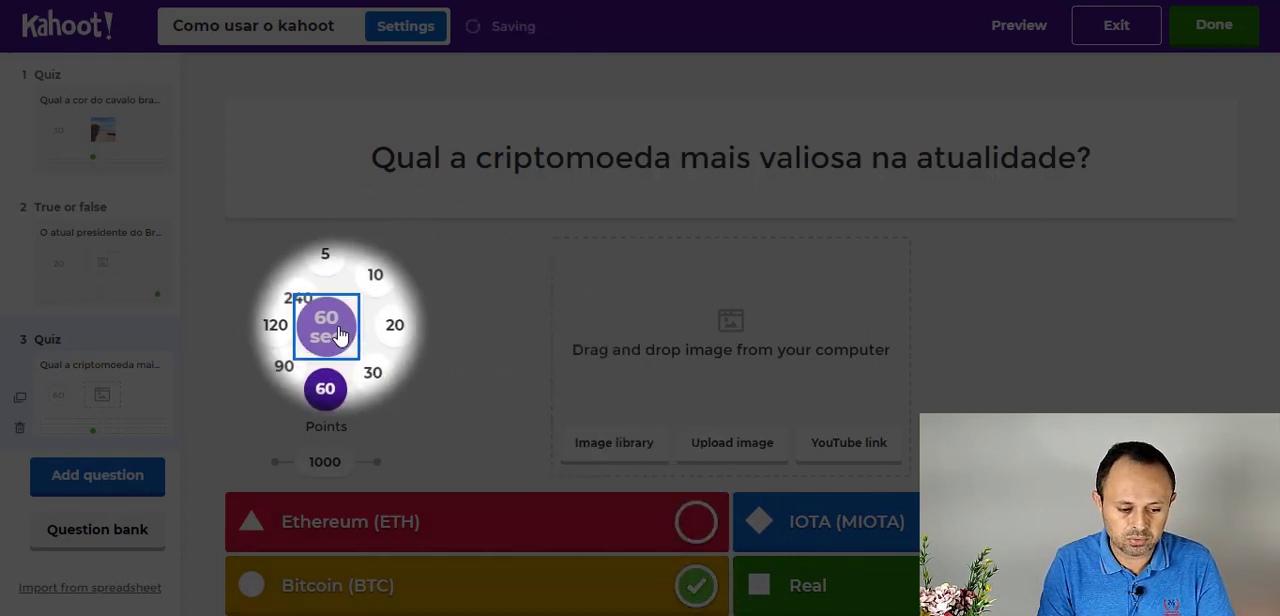
{"action": "left_click", "coordinate": [375, 386]}
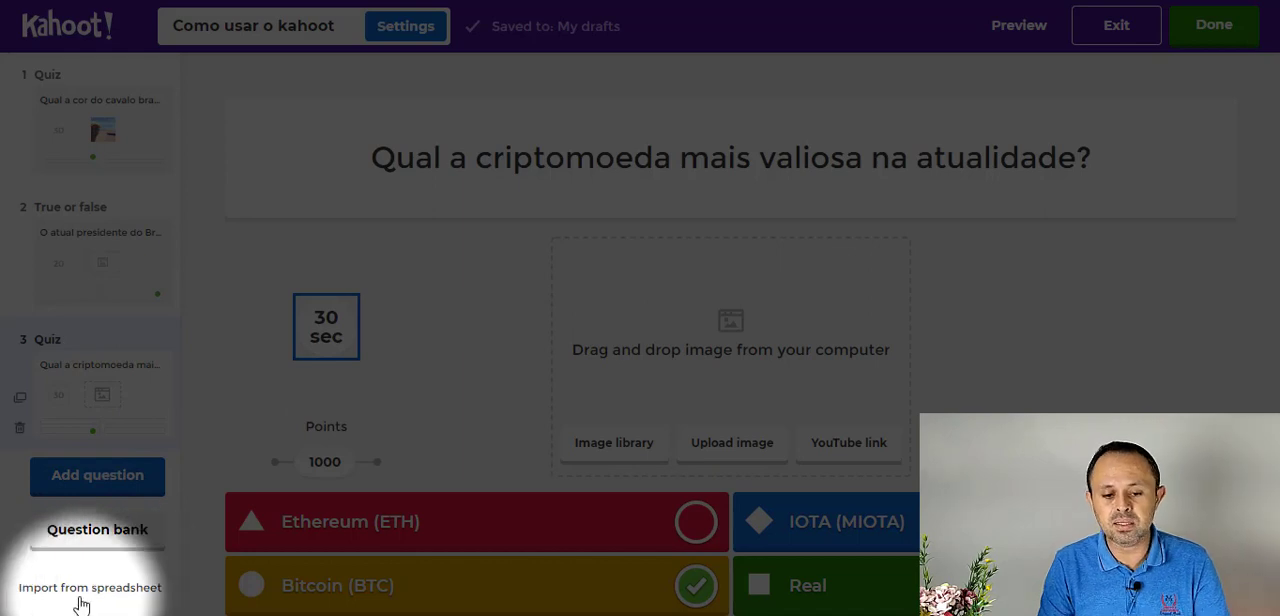
- View the instructions for importing a kahoot from a spreadsheet, and close them without importing anything
{"action": "left_click", "coordinate": [124, 597]}
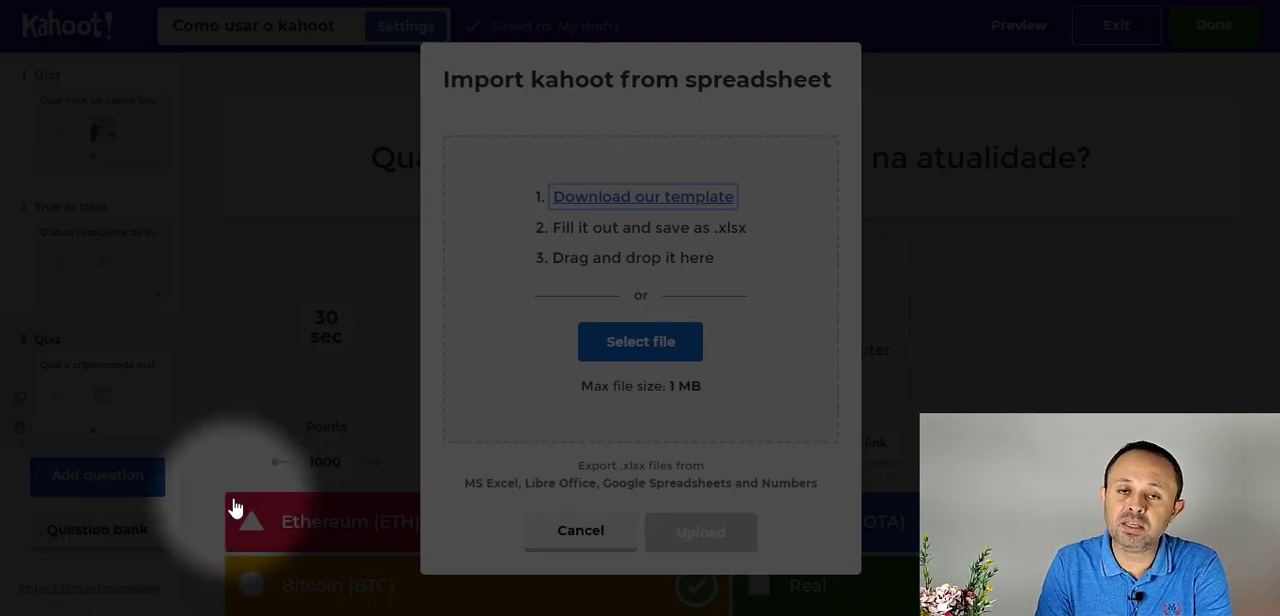
{"action": "left_click", "coordinate": [586, 542]}
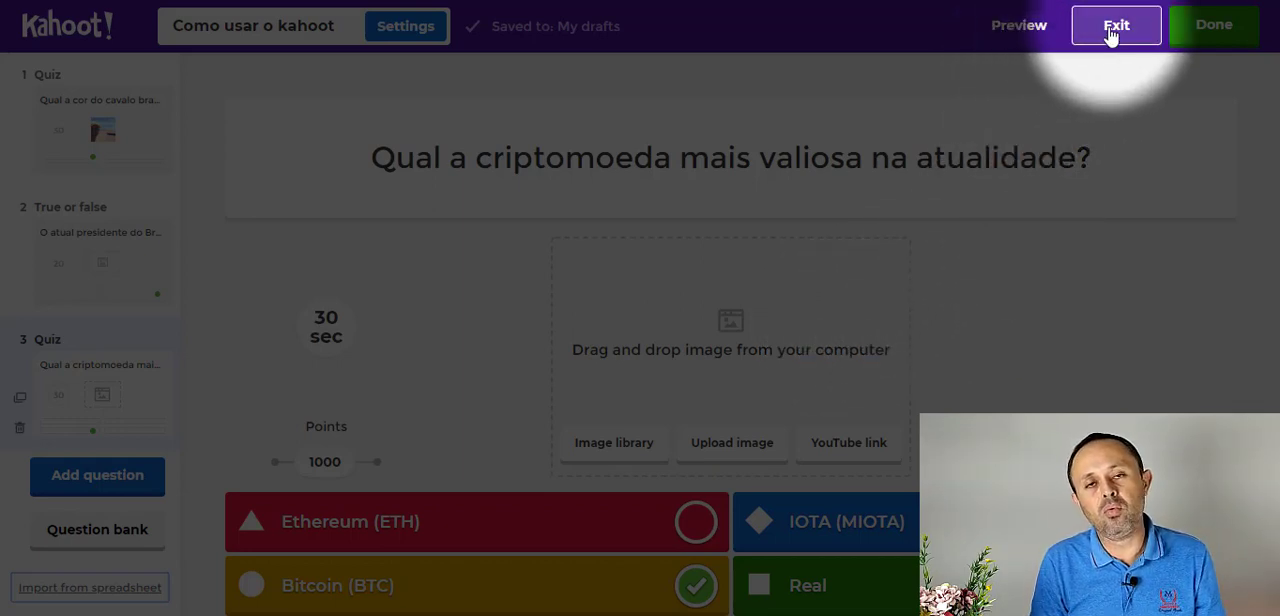
- Preview the cryptocurrency question and the preceding true-or-false question as players see them, and return to the editor
{"action": "left_click", "coordinate": [1020, 28]}
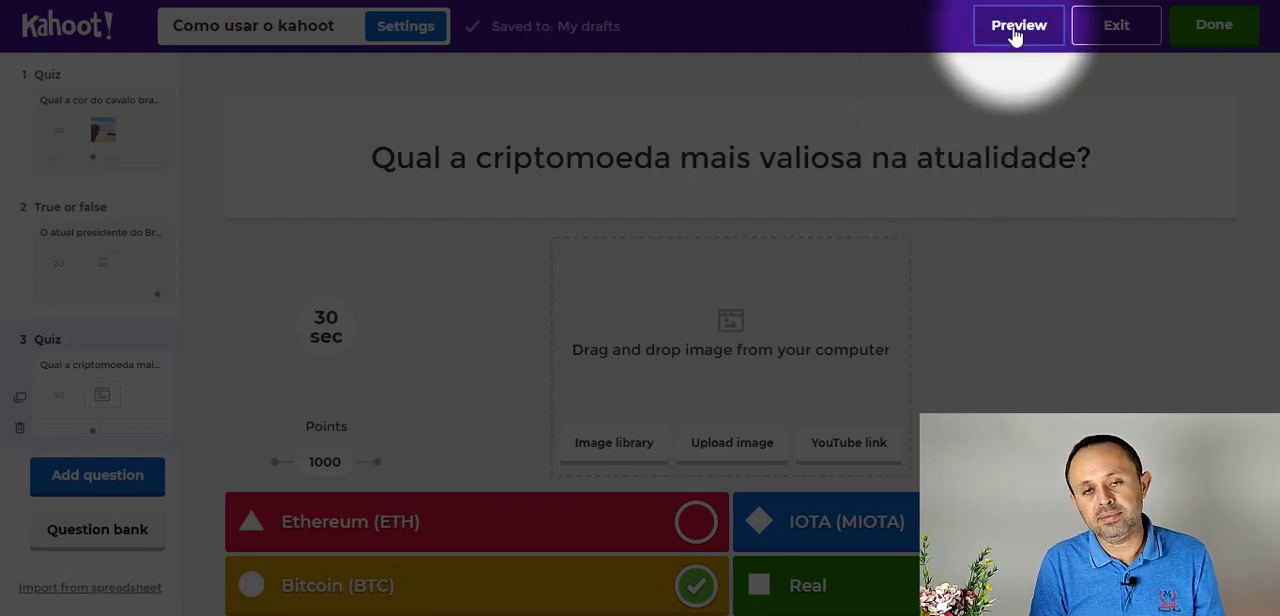
{"action": "left_click", "coordinate": [1018, 27]}
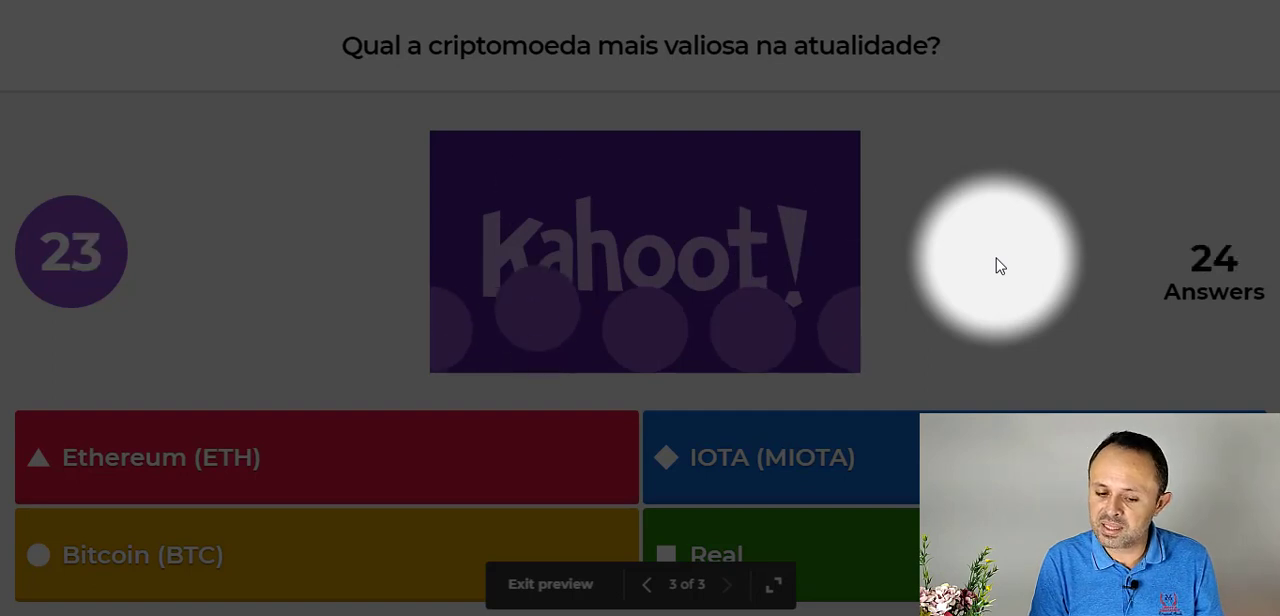
{"action": "left_click", "coordinate": [648, 586]}
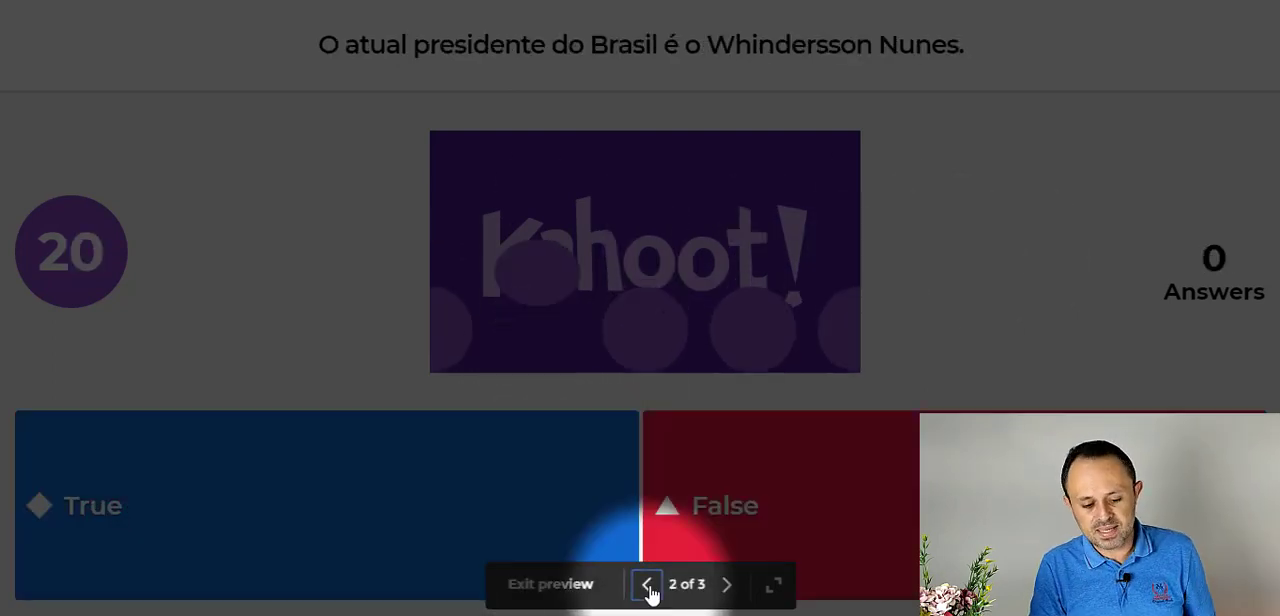
{"action": "left_click", "coordinate": [586, 592]}
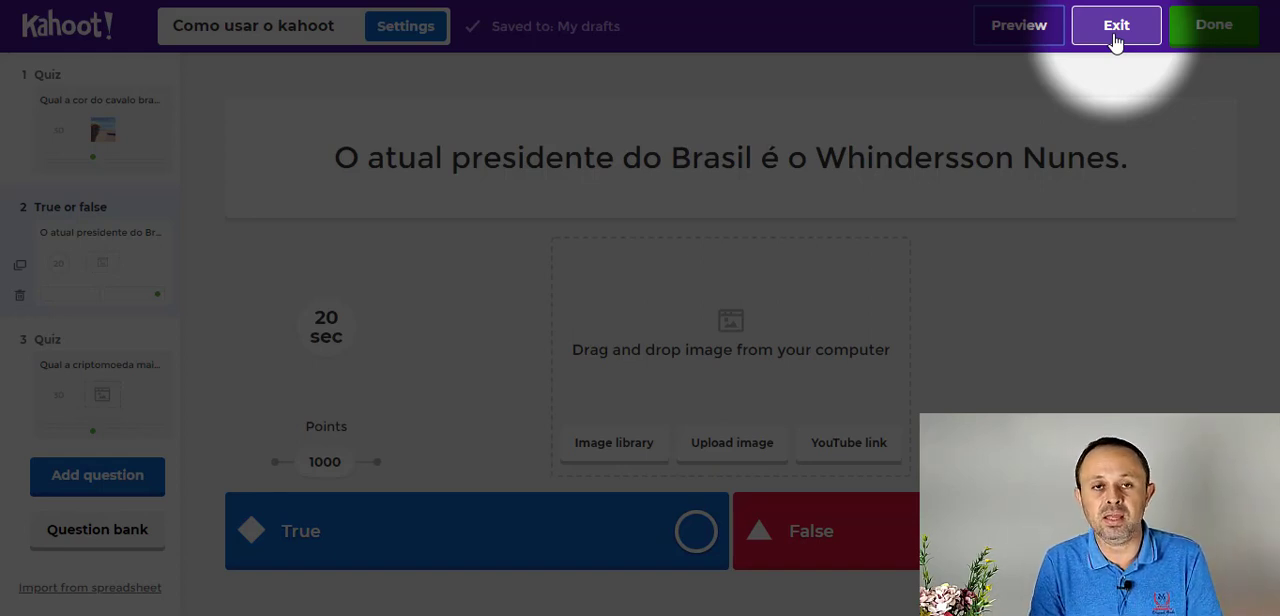
- Finish the kahoot and launch its test game, dismissing the page translation offer and reviewing the game options
{"action": "left_click", "coordinate": [1203, 40]}
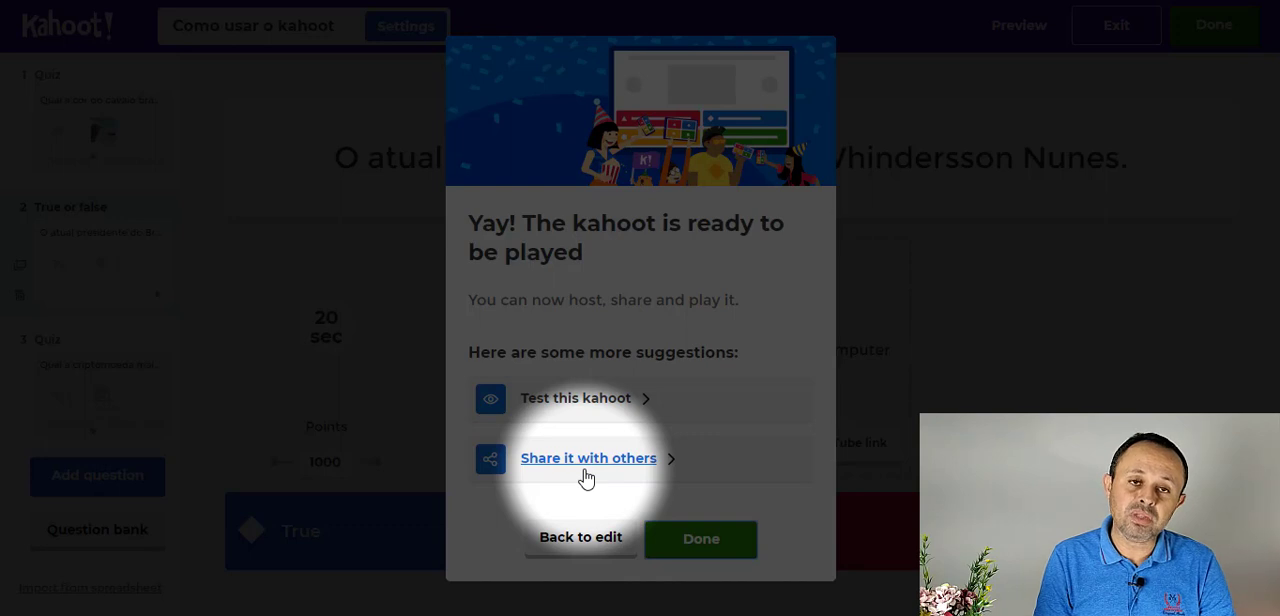
{"action": "left_click", "coordinate": [597, 400]}
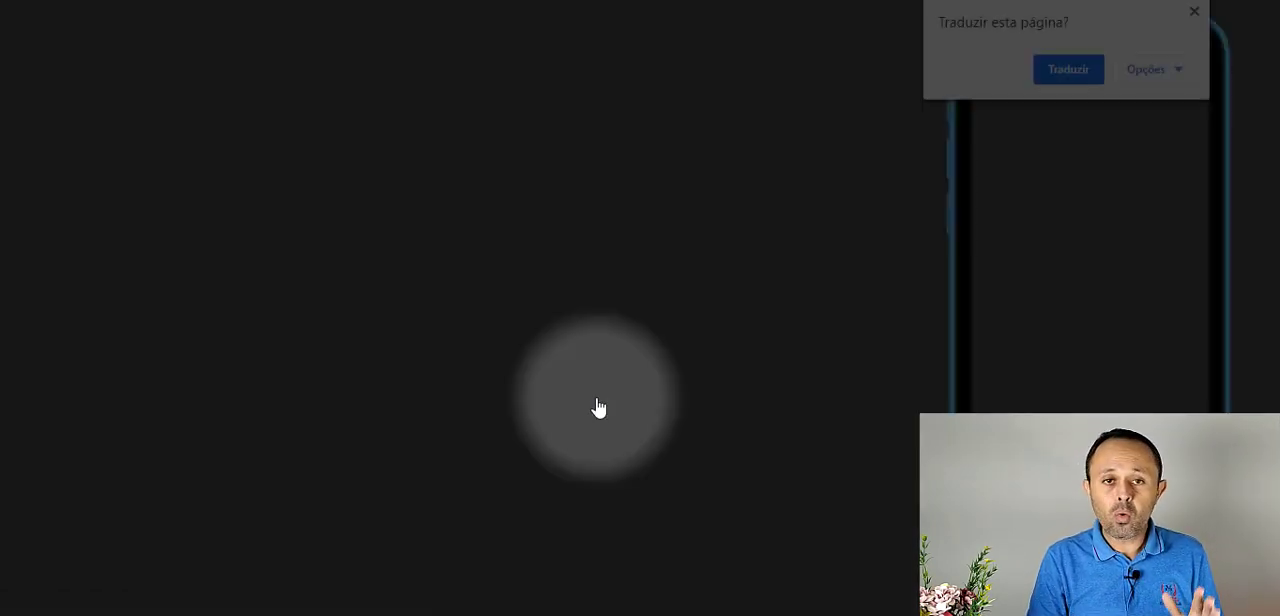
{"action": "left_click", "coordinate": [1195, 12]}
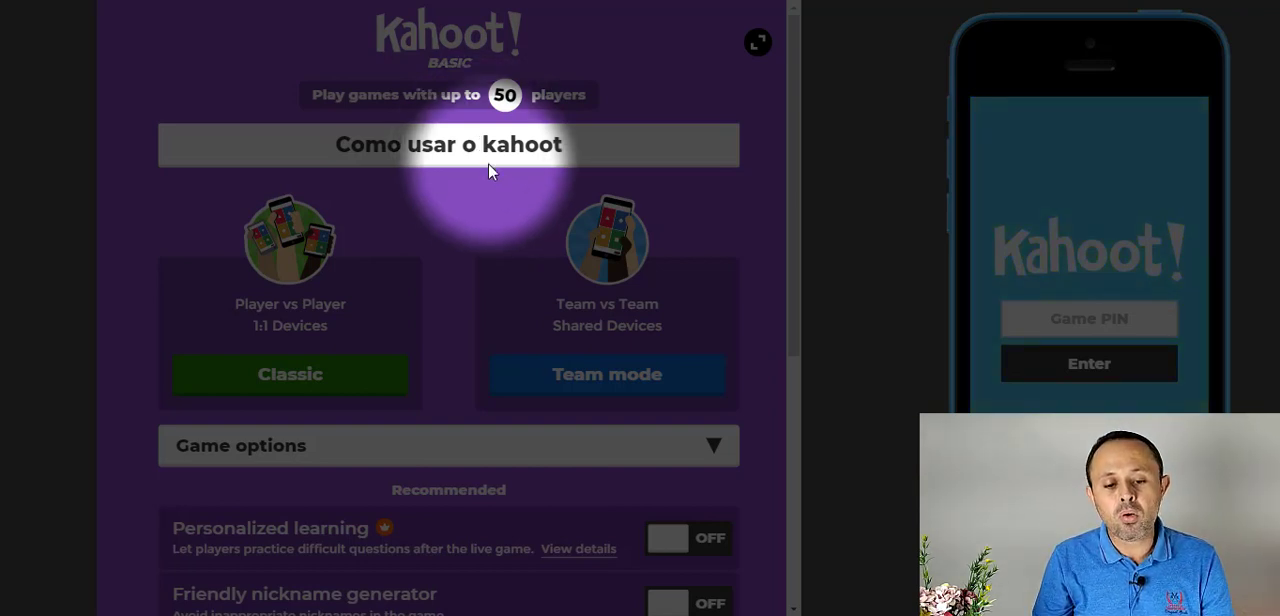
{"action": "scroll", "coordinate": [511, 330], "scroll_direction": "down", "scroll_amount": 2}
{"action": "scroll", "coordinate": [510, 329], "scroll_direction": "down", "scroll_amount": 1}
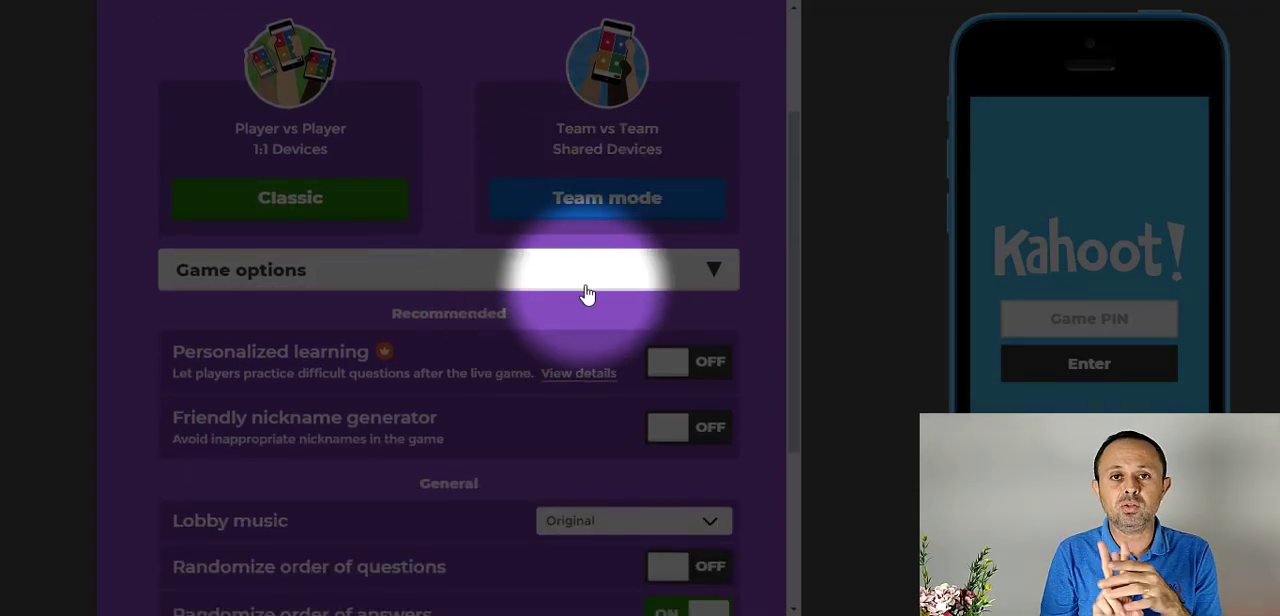
{"action": "scroll", "coordinate": [586, 290], "scroll_direction": "up", "scroll_amount": 1}
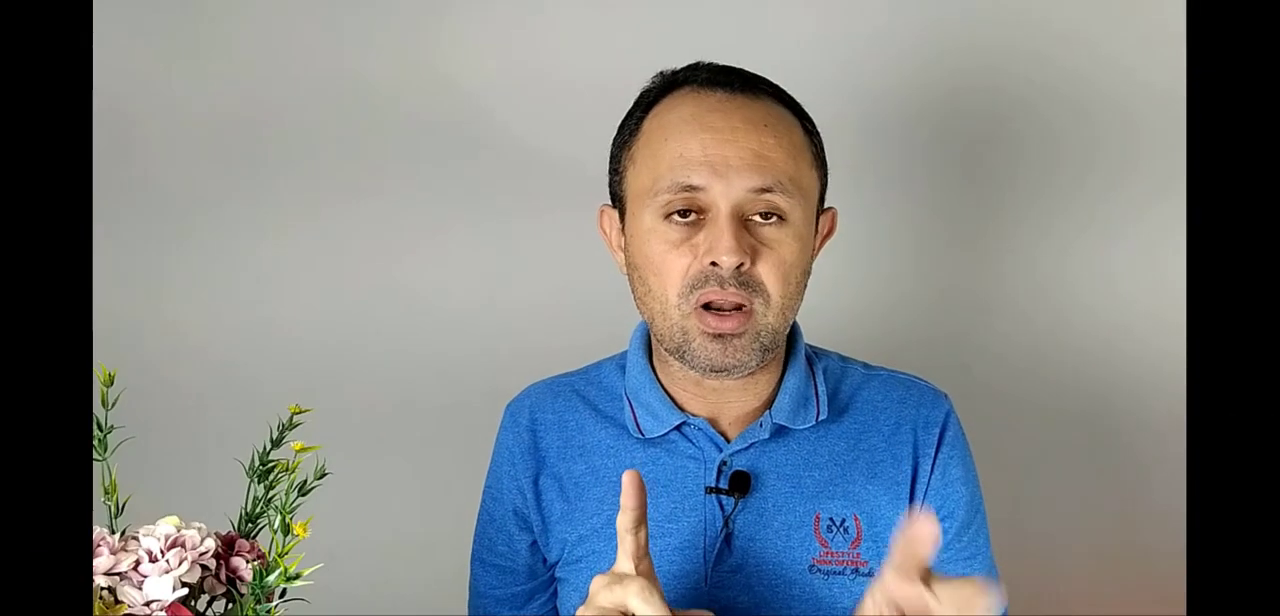
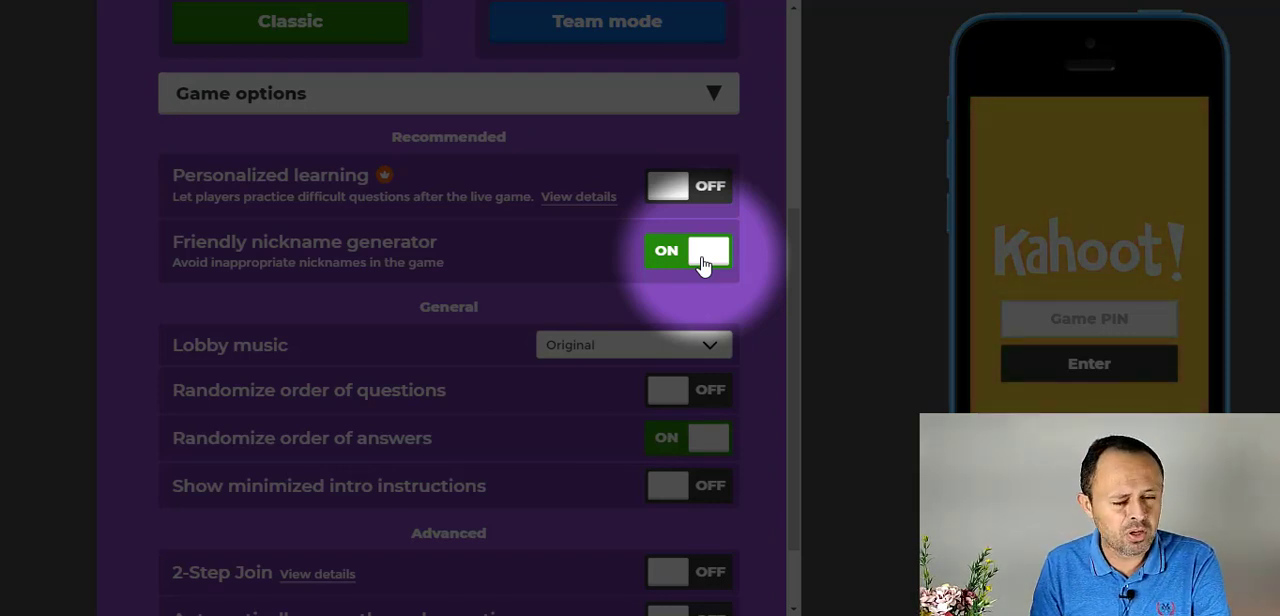
- Turn off the friendly nickname generator and start the game in Classic mode with its sound muted
{"action": "left_click", "coordinate": [704, 263]}
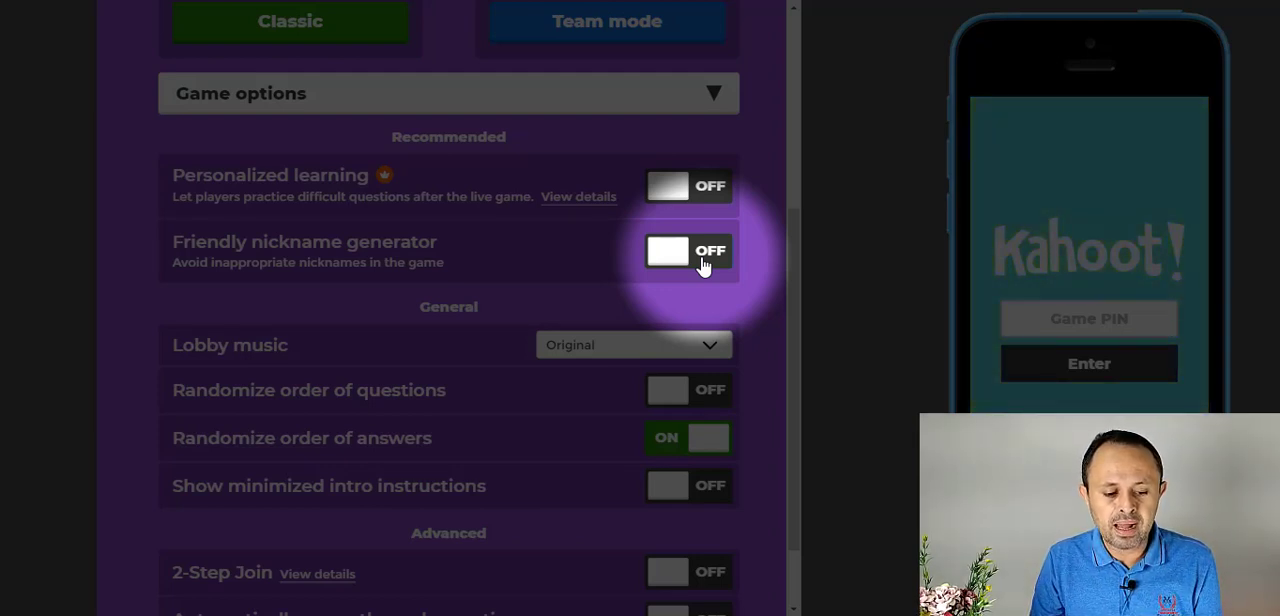
{"action": "scroll", "coordinate": [700, 264], "scroll_direction": "down", "scroll_amount": 1}
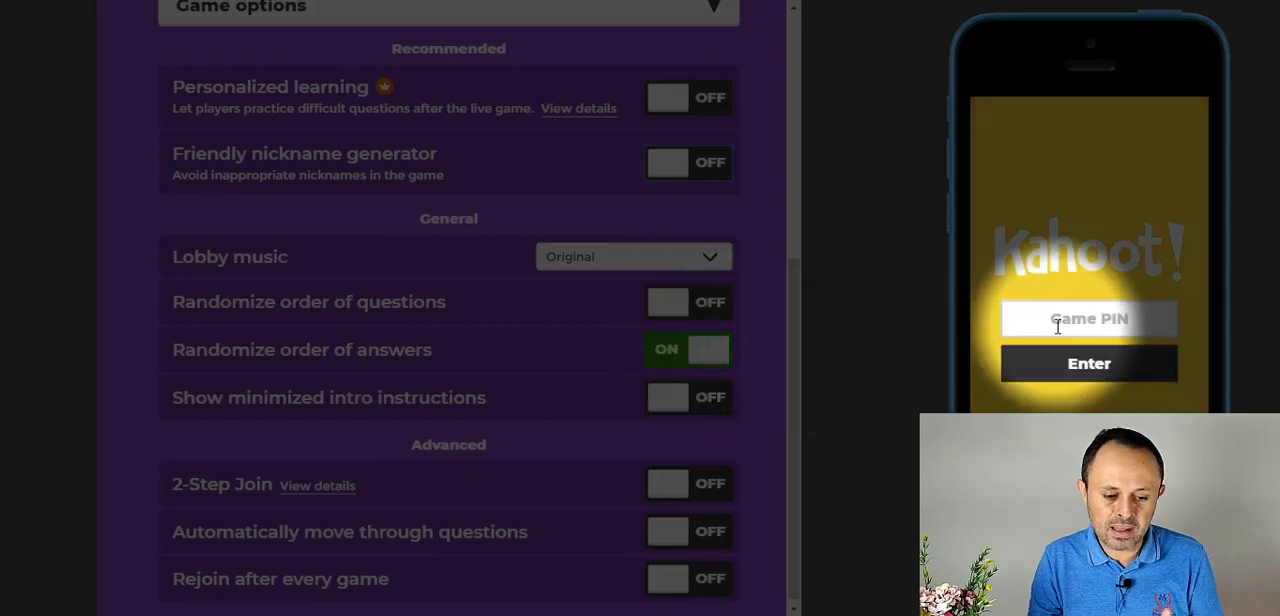
{"action": "scroll", "coordinate": [769, 314], "scroll_direction": "up", "scroll_amount": 3}
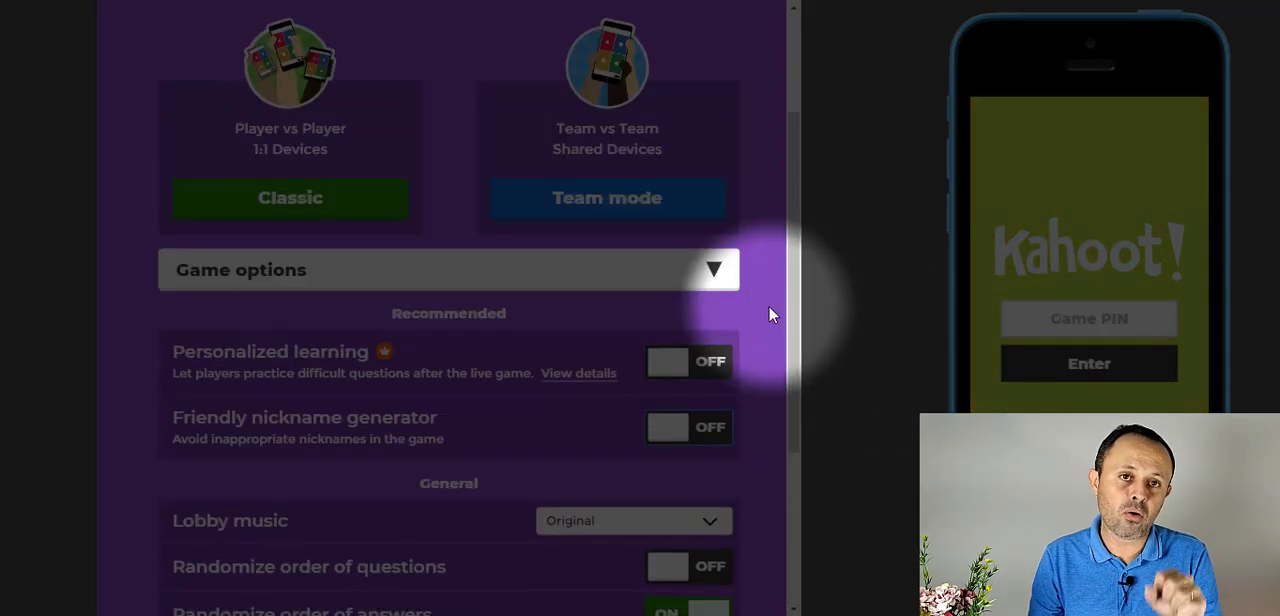
{"action": "scroll", "coordinate": [769, 314], "scroll_direction": "up", "scroll_amount": 1}
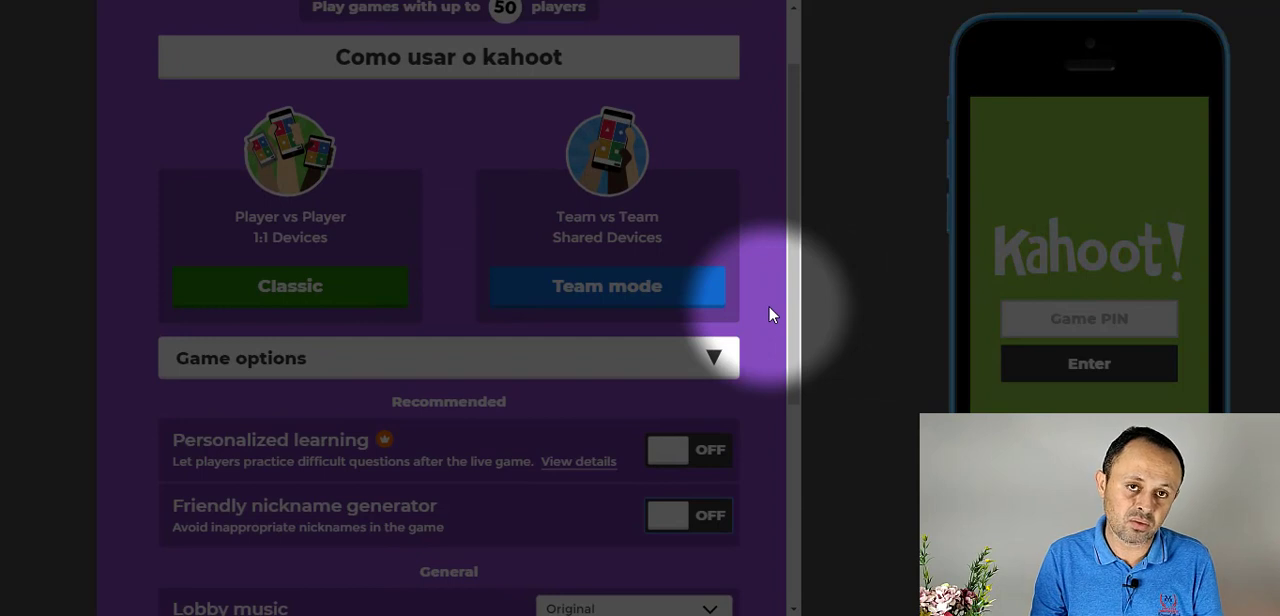
{"action": "left_click", "coordinate": [289, 287]}
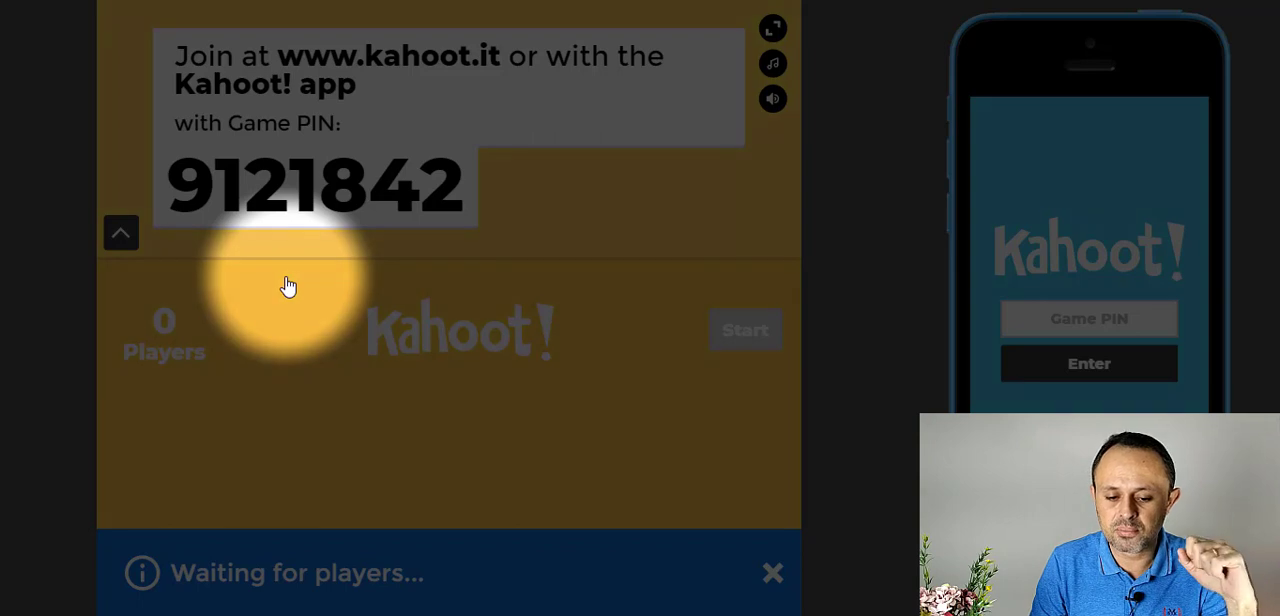
{"action": "left_click", "coordinate": [772, 98]}
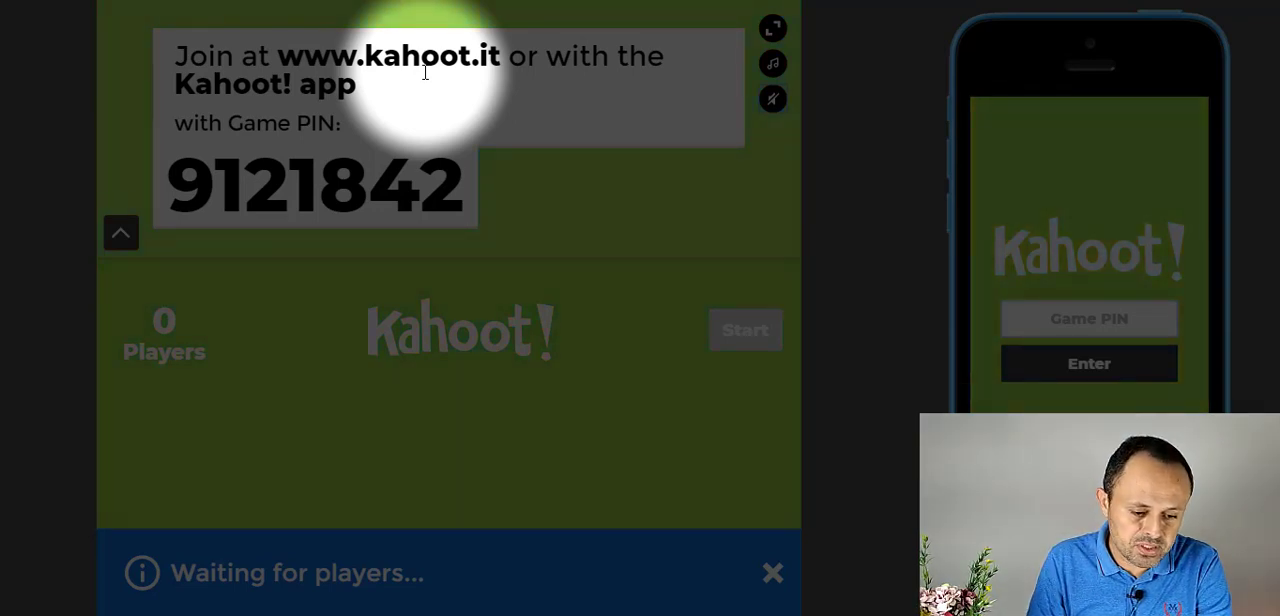
- Join the game on the simulated phone with the displayed game PIN and the suggested nickname that begins with @
{"action": "double_click", "coordinate": [294, 193]}
{"action": "key", "text": "ctrl+c"}
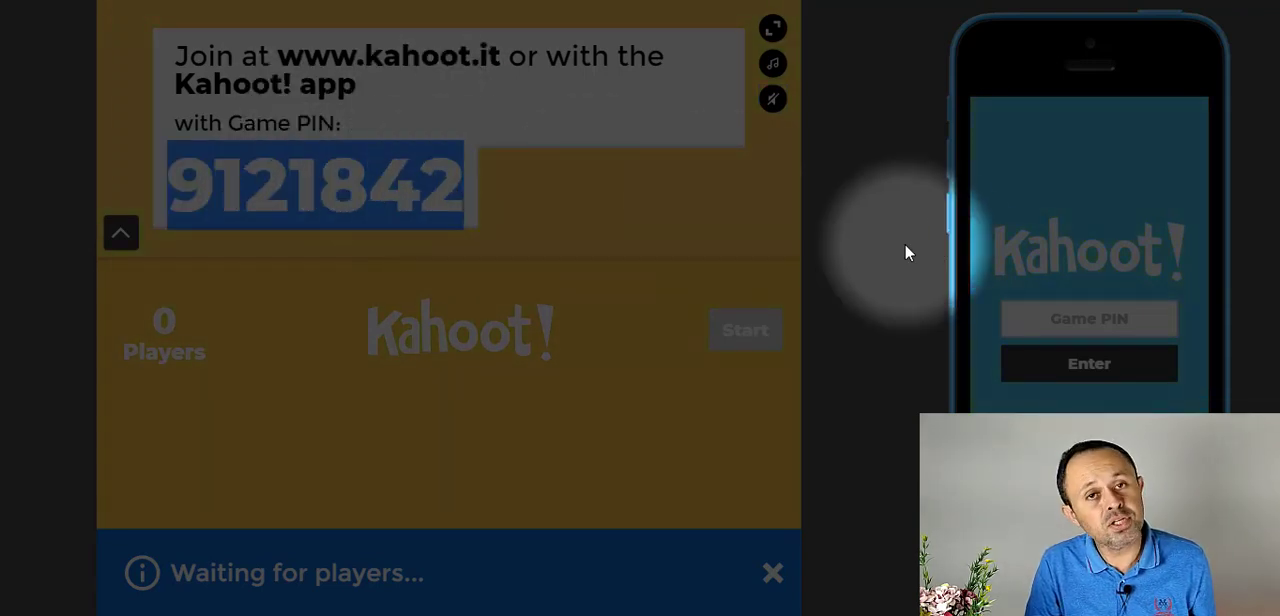
{"action": "left_click", "coordinate": [1096, 320]}
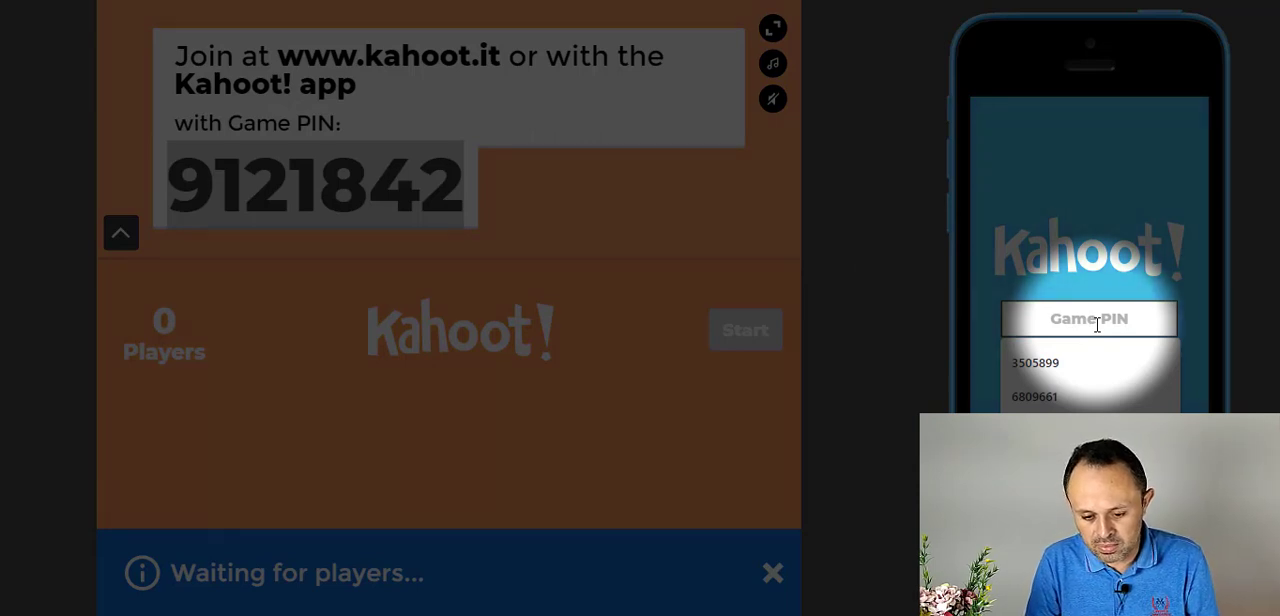
{"action": "key", "text": "ctrl+v"}
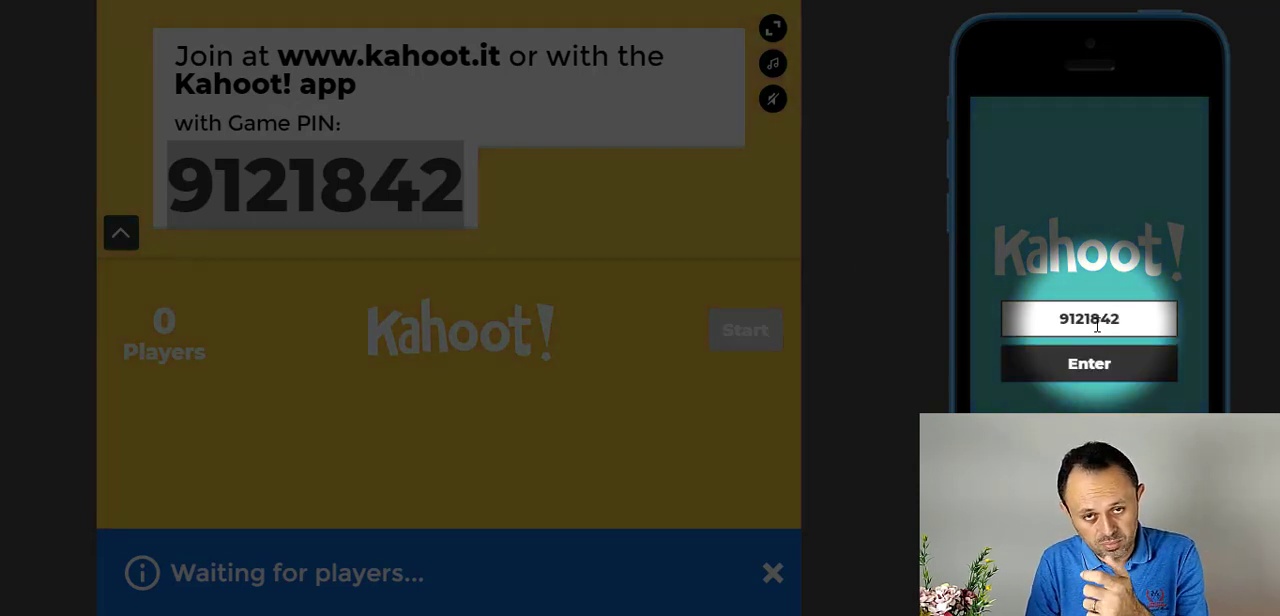
{"action": "left_click", "coordinate": [1090, 368]}
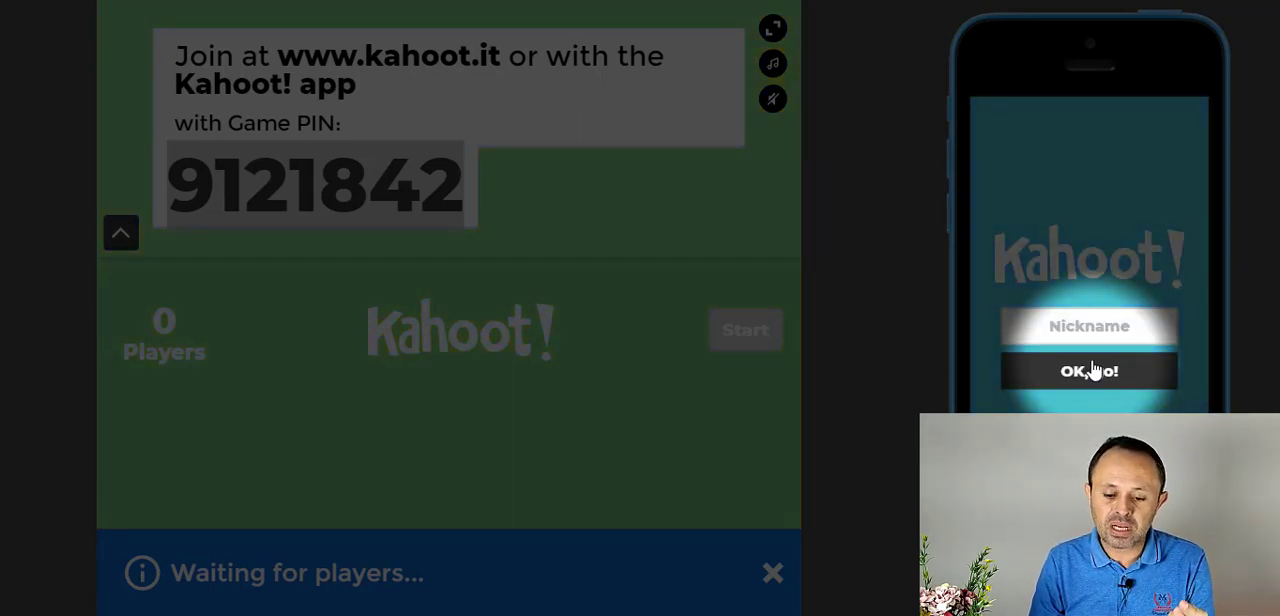
{"action": "left_click", "coordinate": [1097, 322]}
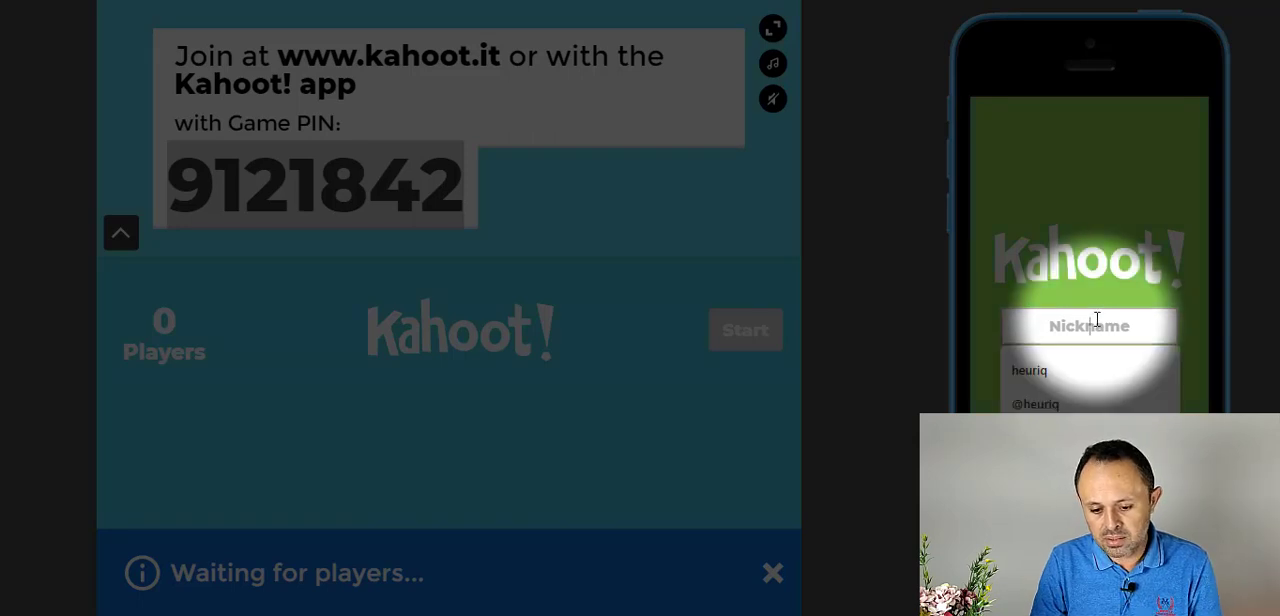
{"action": "left_click", "coordinate": [1062, 404]}
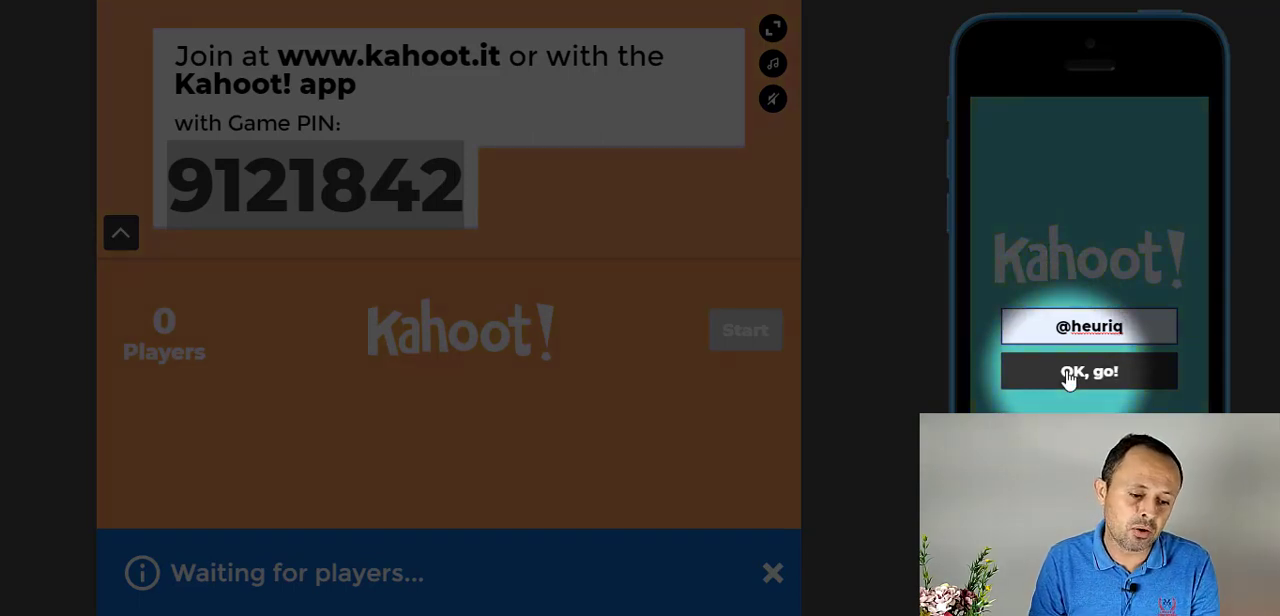
{"action": "left_click", "coordinate": [1068, 373]}
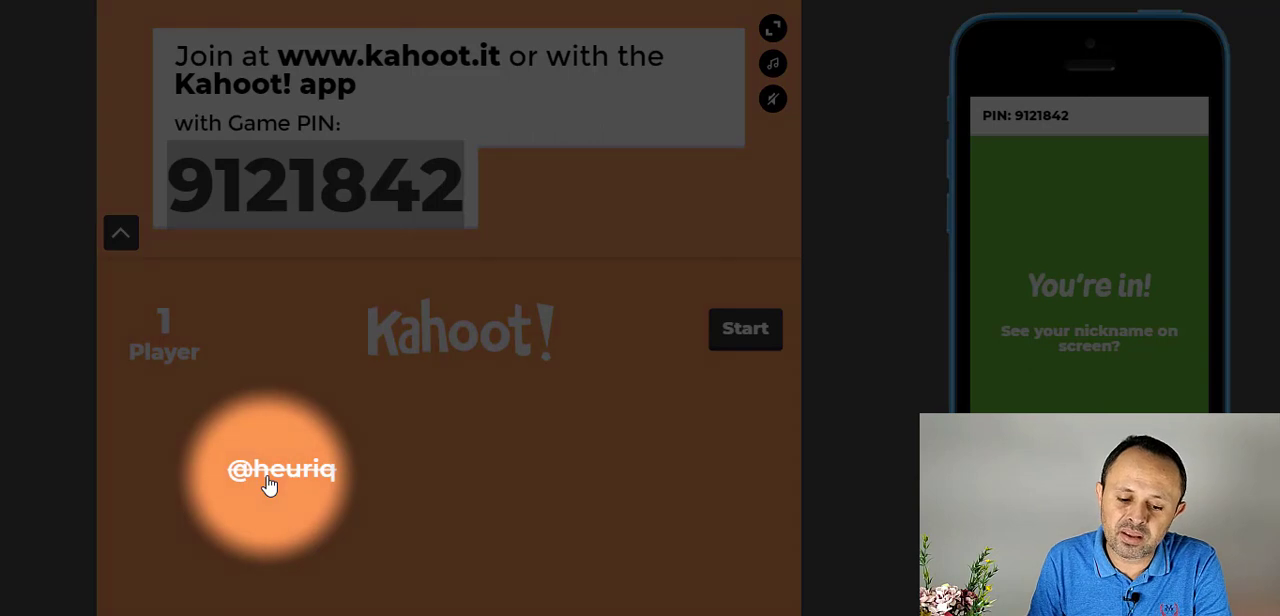
- Start the game, let the Napoleão horse question run out unanswered, and advance past the scoreboard to question 2
{"action": "left_click", "coordinate": [746, 334]}
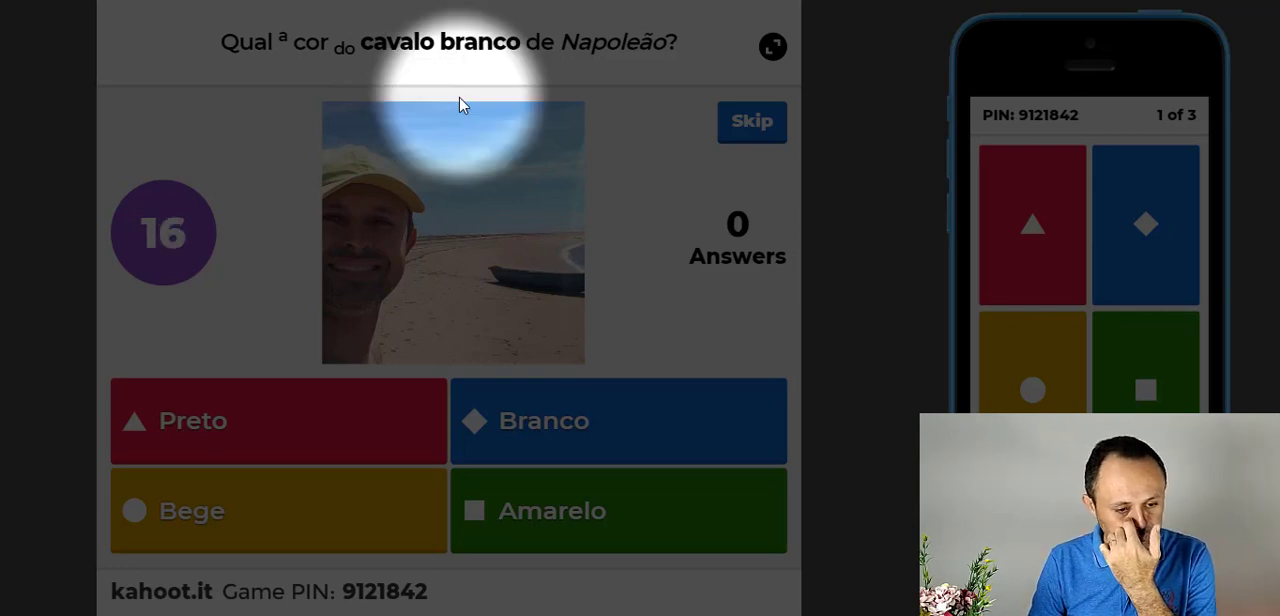
{"action": "key", "text": "XF86AudioLowerVolume"}
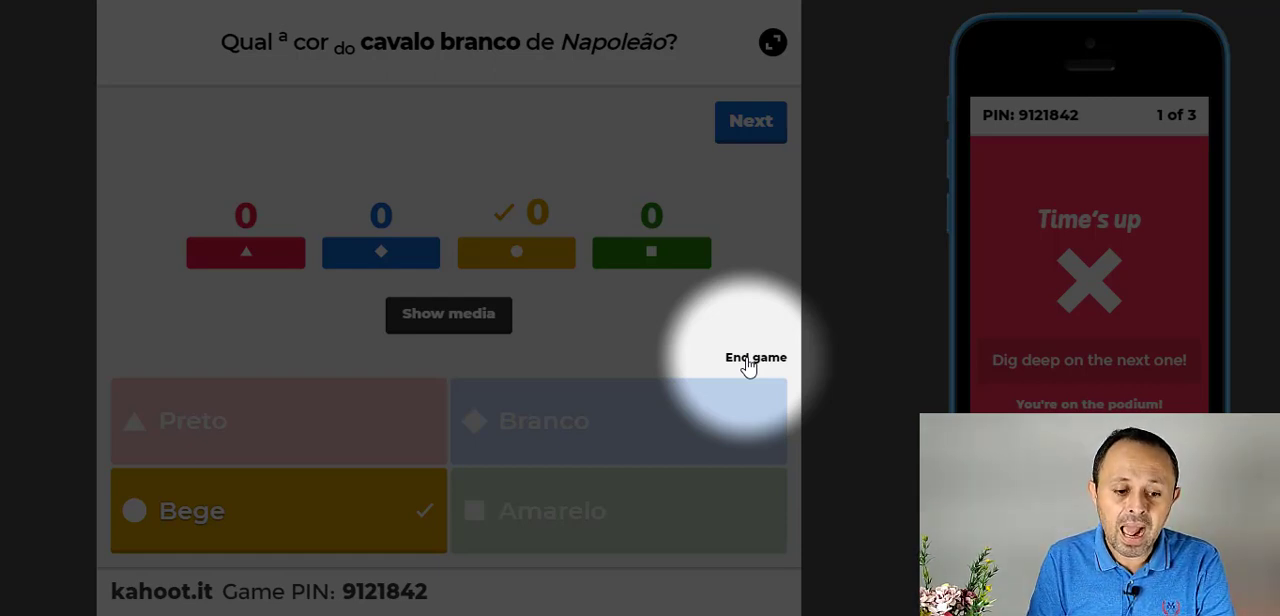
{"action": "left_click", "coordinate": [753, 137]}
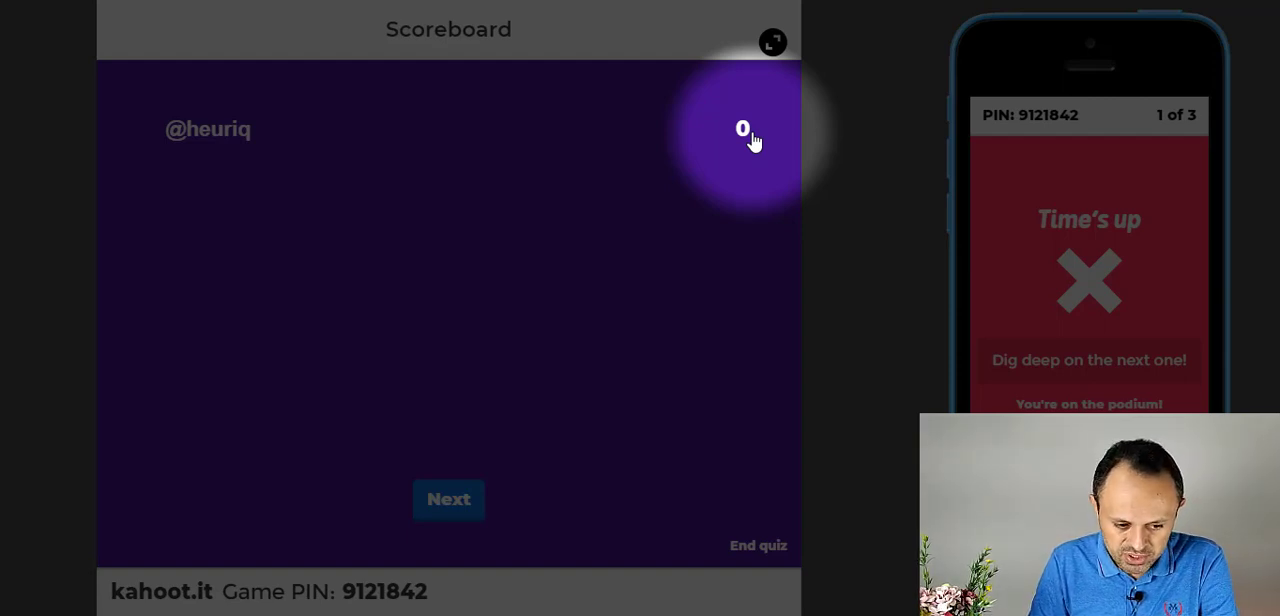
{"action": "left_click", "coordinate": [447, 502]}
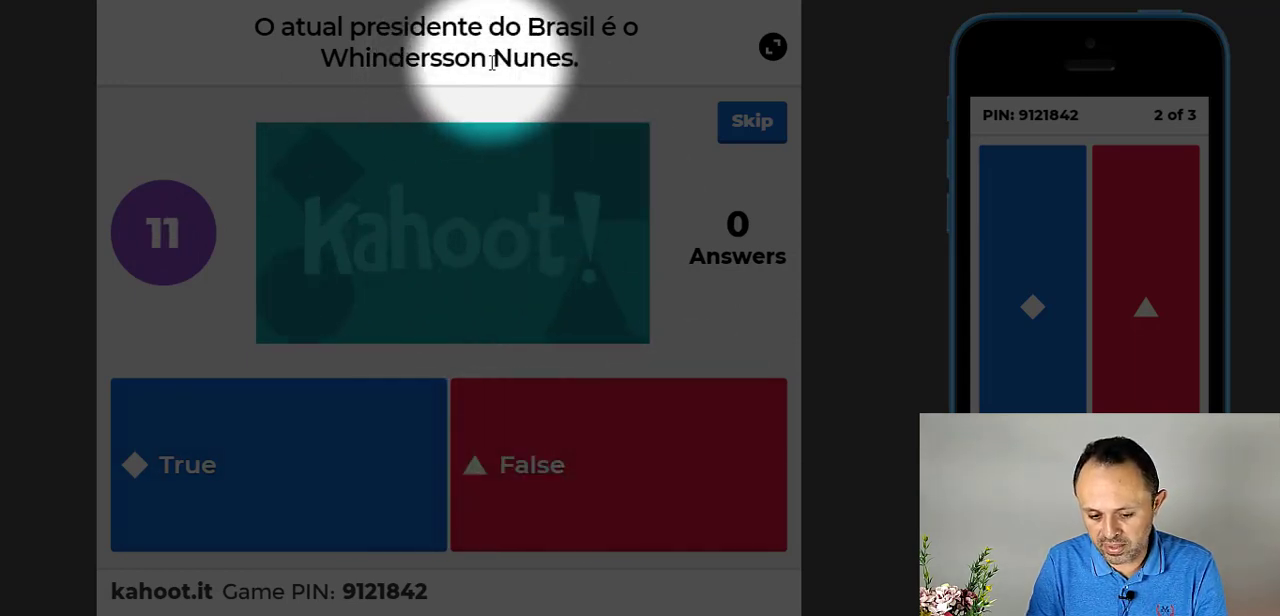
- Answer False to the Brazilian president question as the player and advance past the scoreboard to question 3
{"action": "left_click", "coordinate": [1145, 308]}
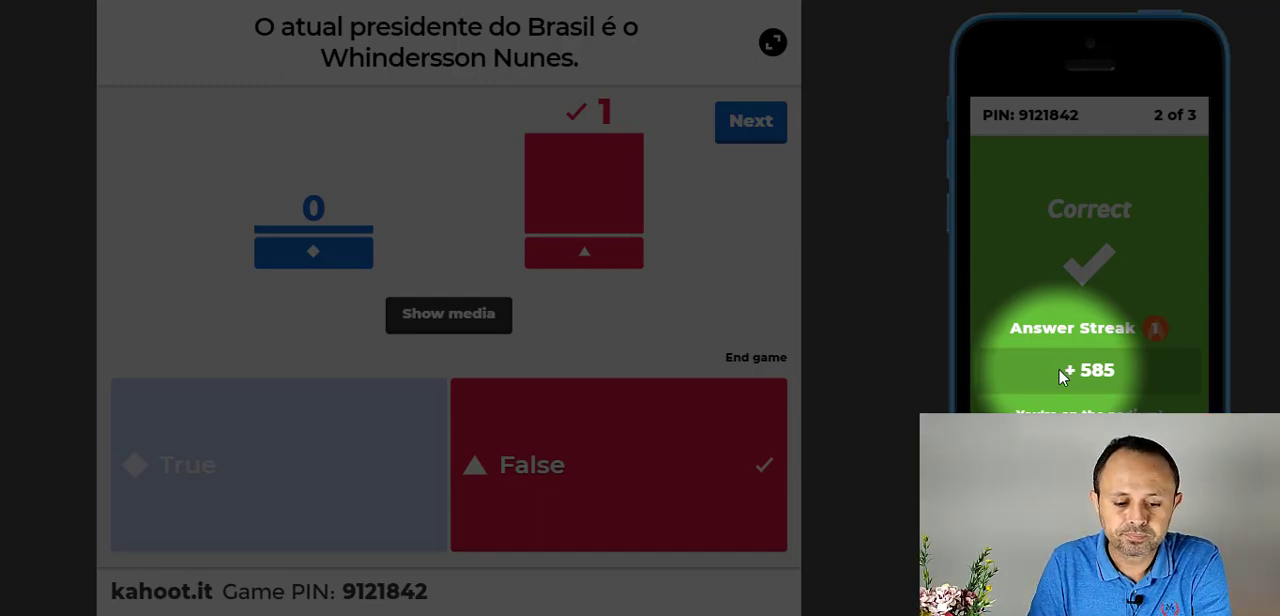
{"action": "left_click", "coordinate": [748, 123]}
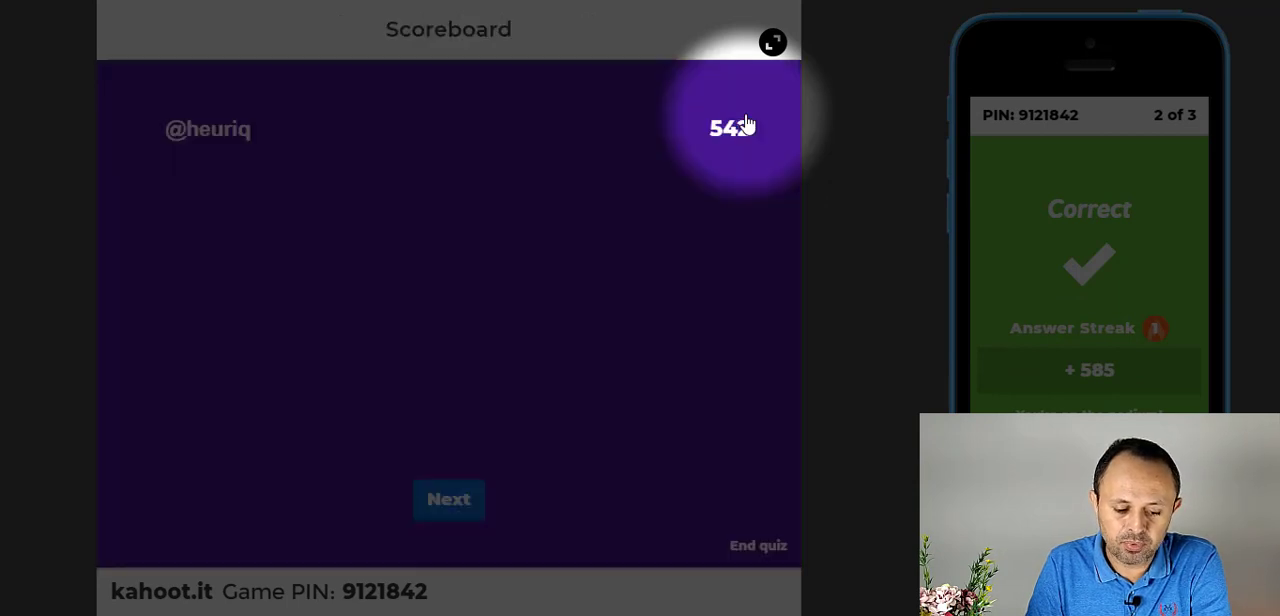
{"action": "left_click", "coordinate": [449, 503]}
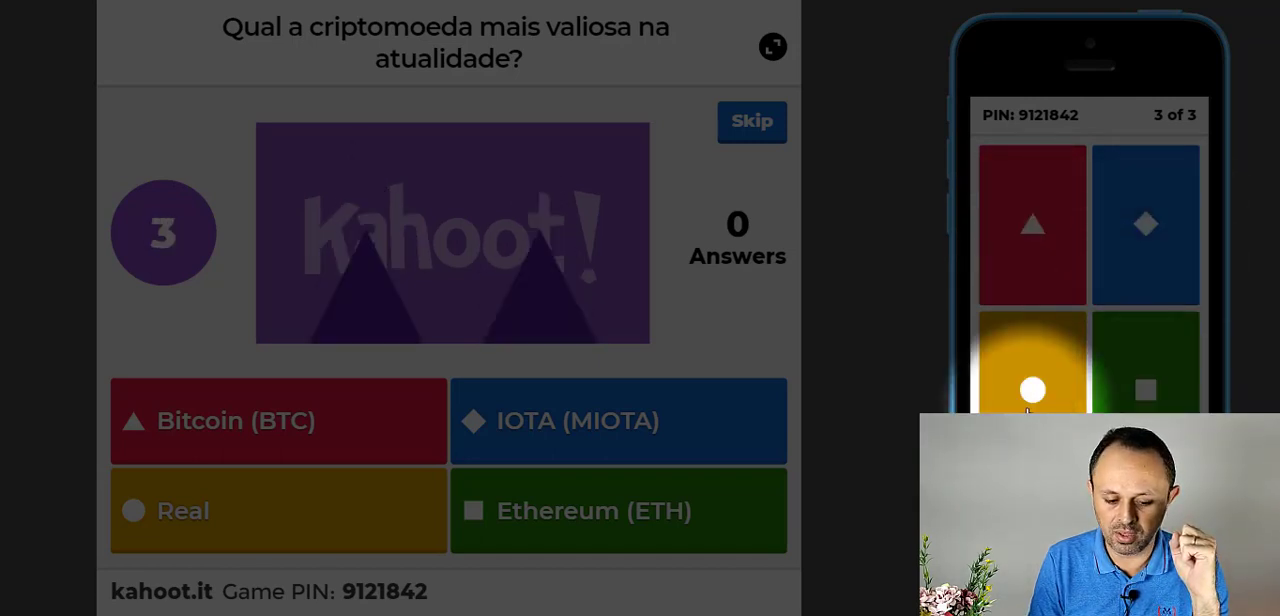
- Answer Bitcoin (BTC) to the cryptocurrency question and advance through the podium to the game-over results
{"action": "left_click", "coordinate": [1058, 274]}
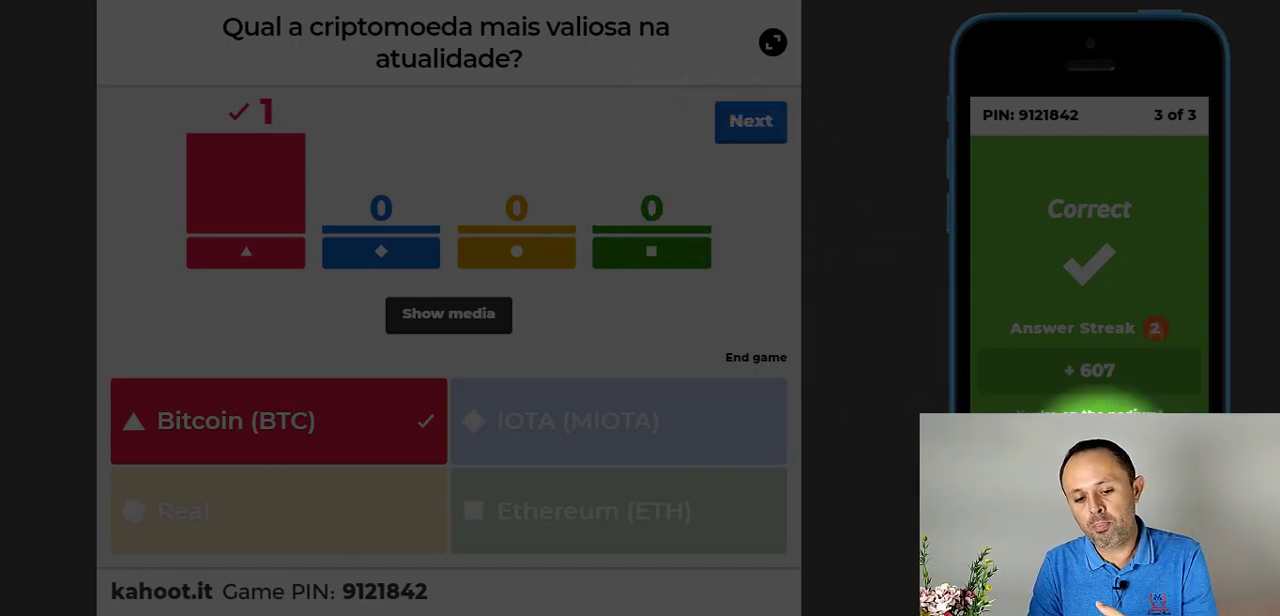
{"action": "left_click", "coordinate": [761, 139]}
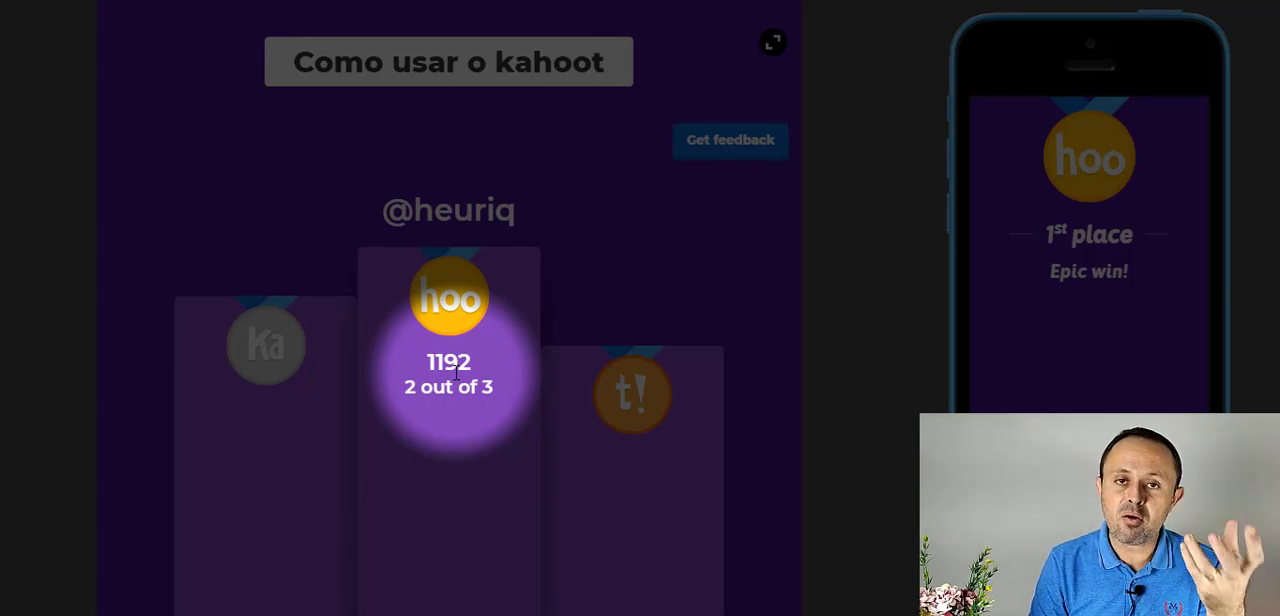
{"action": "left_click", "coordinate": [730, 162]}
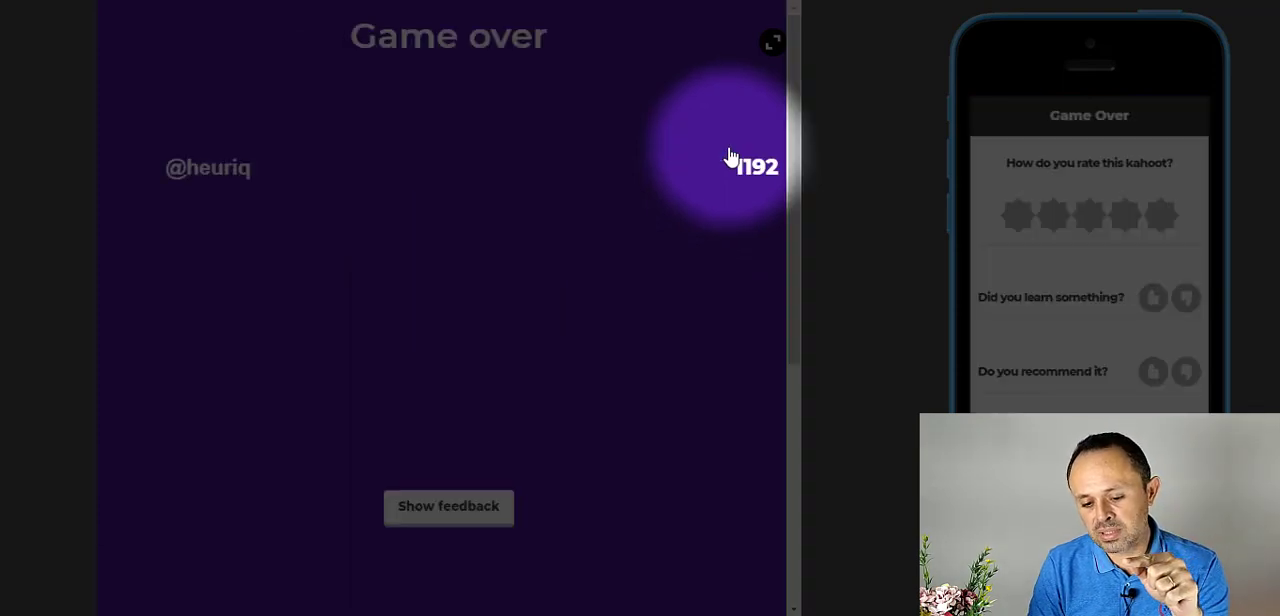
- Rate the kahoot four stars as the player, with a thumbs up for learning something and for recommending it
{"action": "left_click", "coordinate": [1121, 219]}
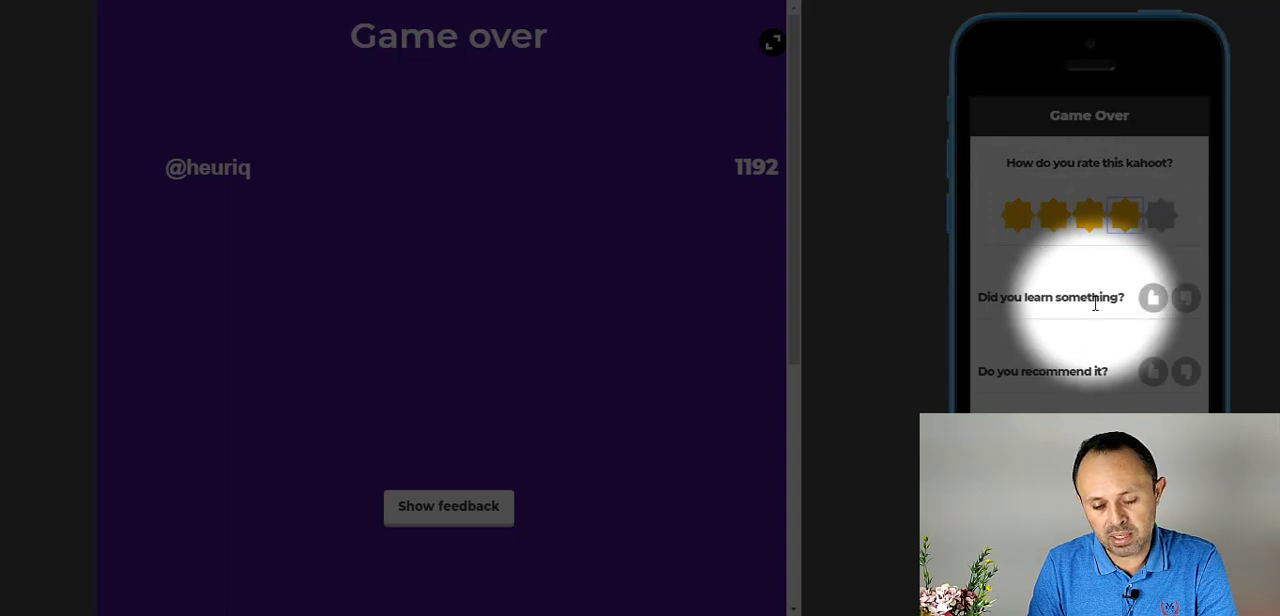
{"action": "left_click", "coordinate": [1155, 304]}
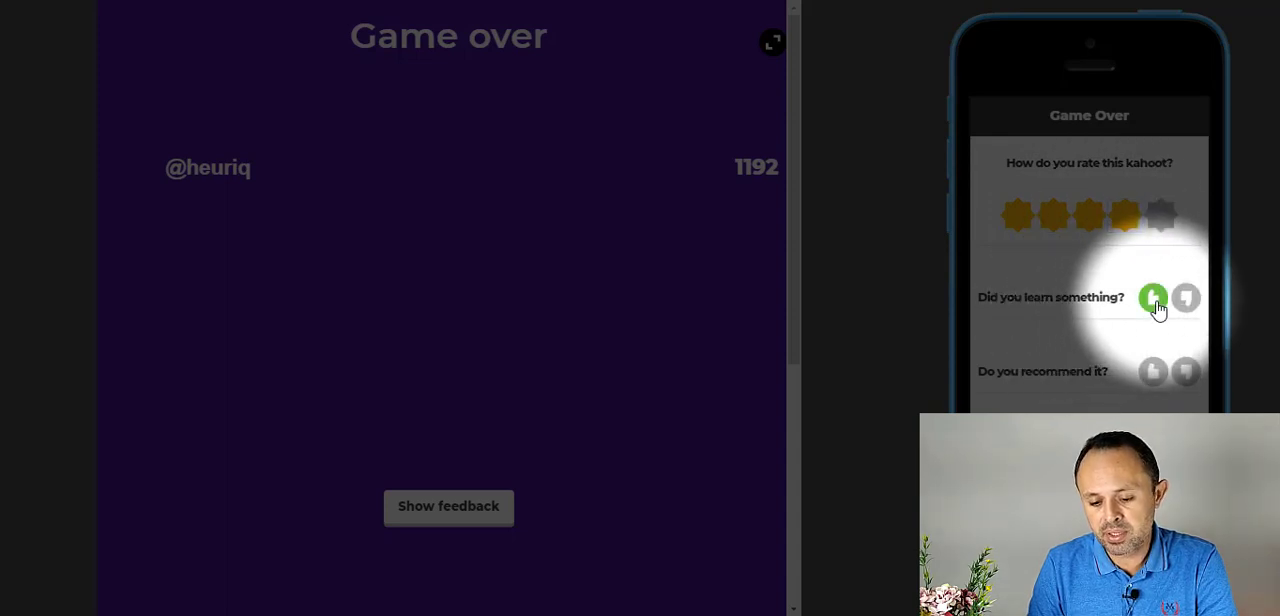
{"action": "left_click", "coordinate": [1154, 374]}
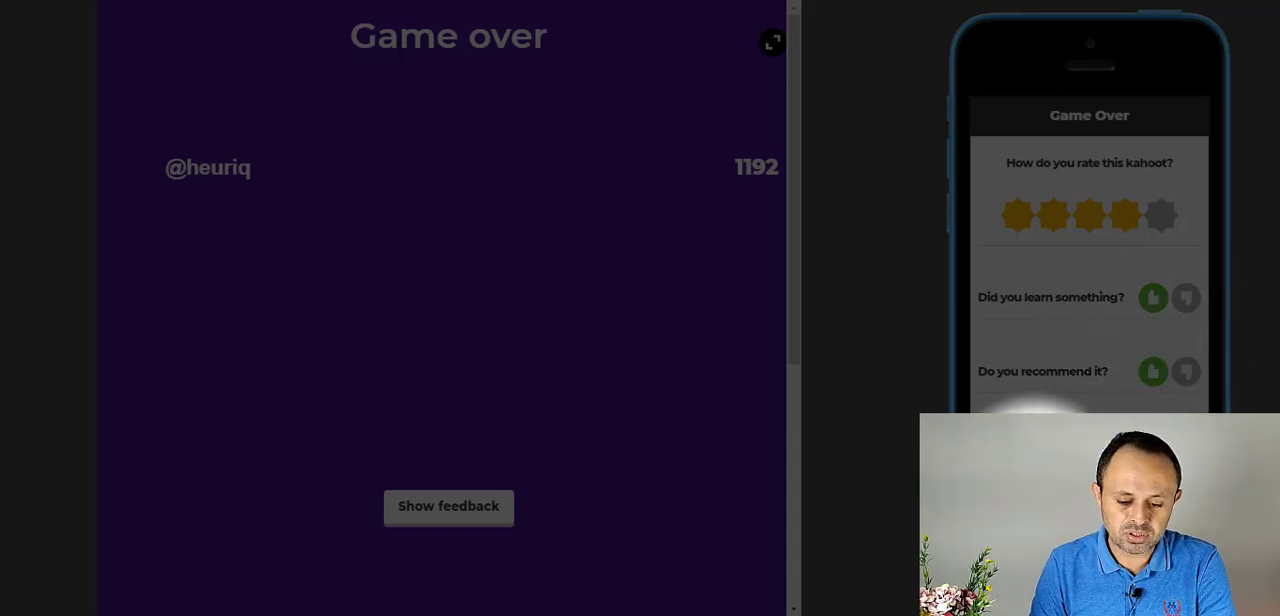
- Show the player feedback summary and review the options offered after the game
{"action": "left_click", "coordinate": [424, 515]}
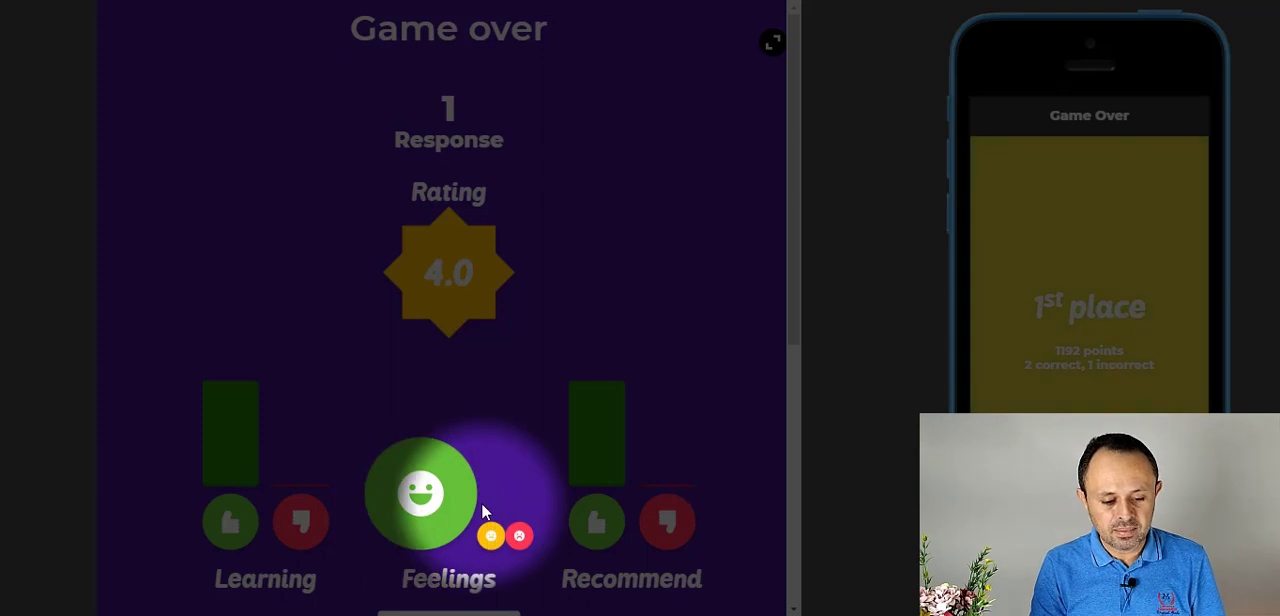
{"action": "scroll", "coordinate": [481, 510], "scroll_direction": "down", "scroll_amount": 5}
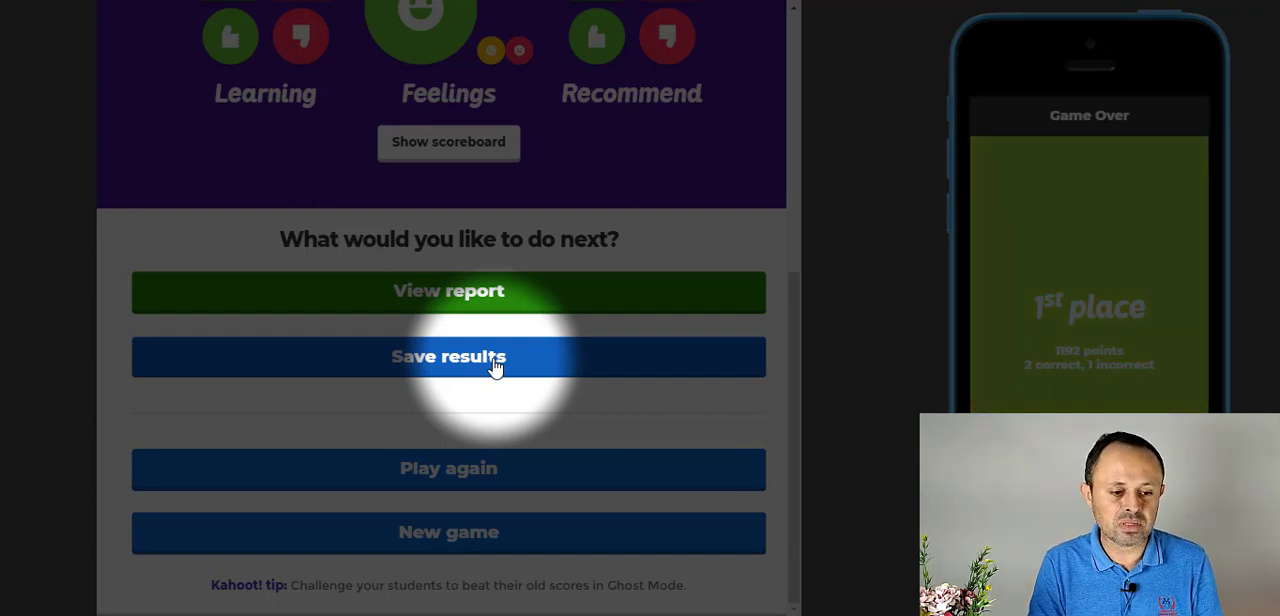
{"action": "scroll", "coordinate": [494, 368], "scroll_direction": "up", "scroll_amount": 4}
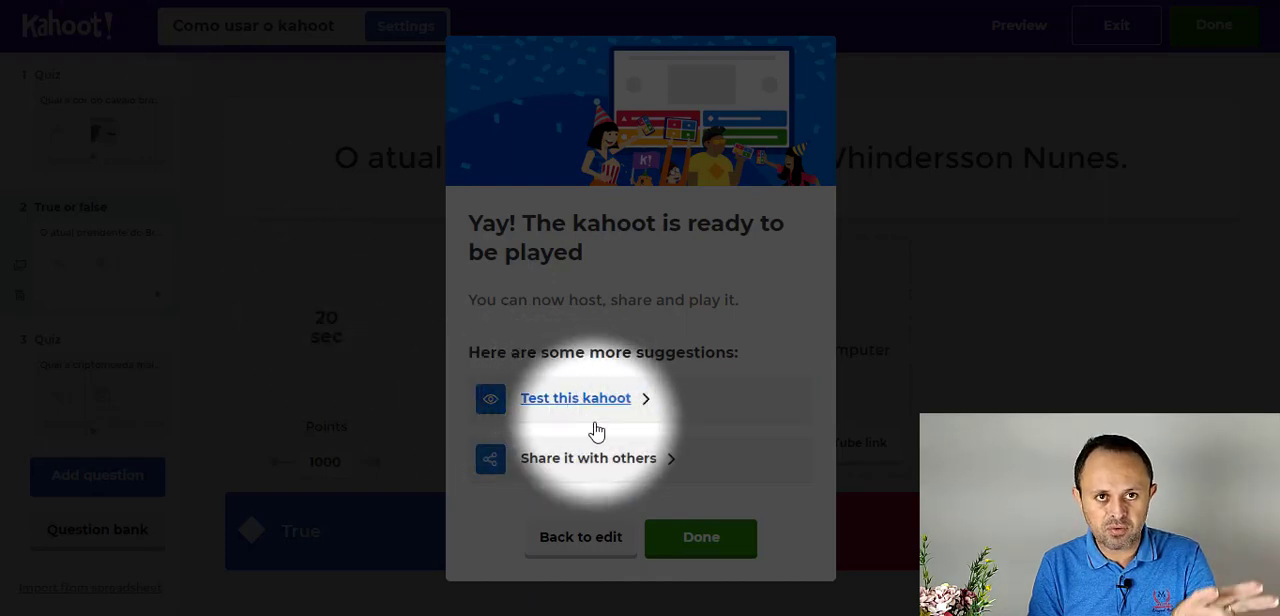
- Return to the finished kahoot's confirmation and complete it to reach the My Kahoots list
{"action": "left_click", "coordinate": [593, 424]}
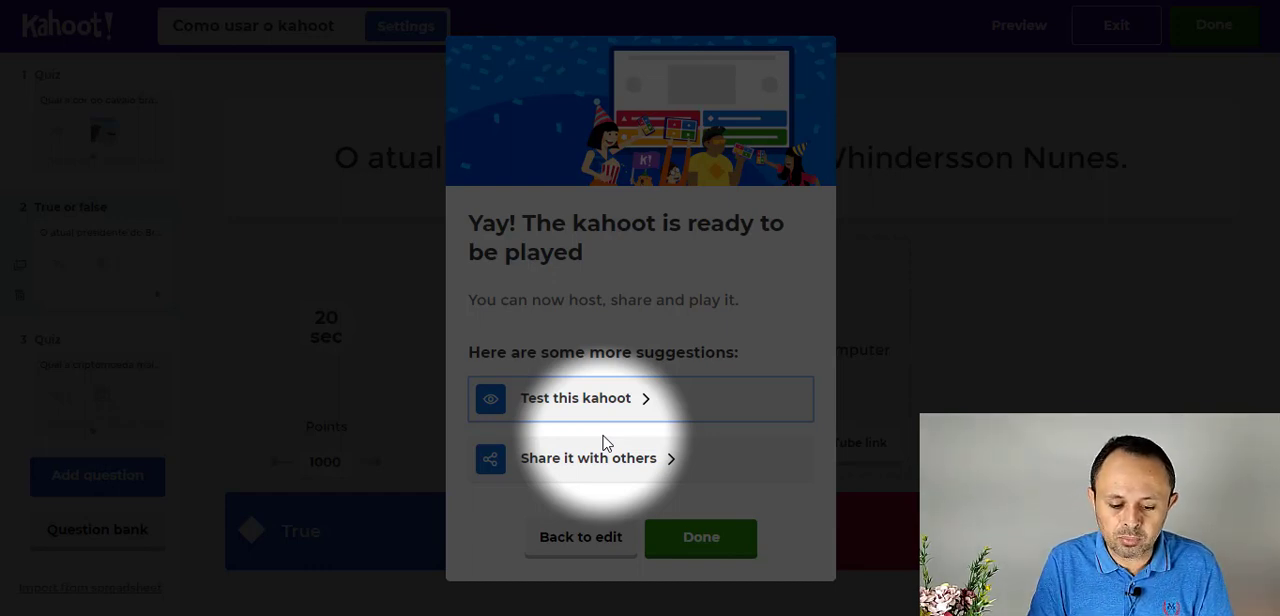
{"action": "left_click", "coordinate": [703, 550]}
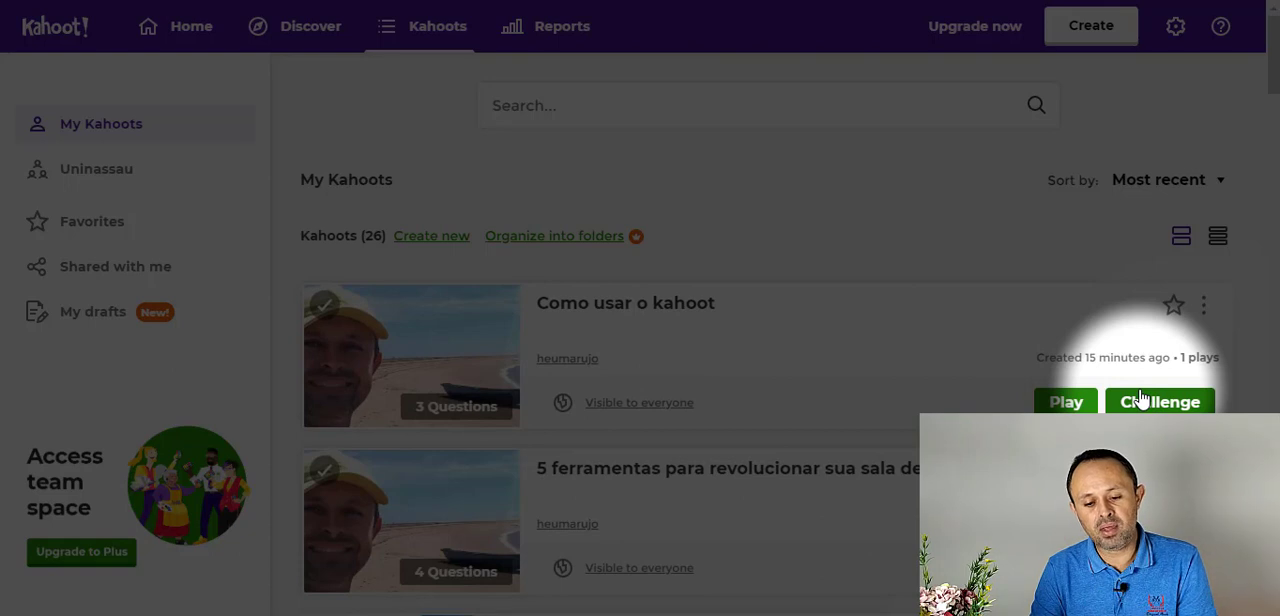
- Review the live game launch page and game options of "Como usar o kahoot", and return to My Kahoots
{"action": "left_click", "coordinate": [1066, 403]}
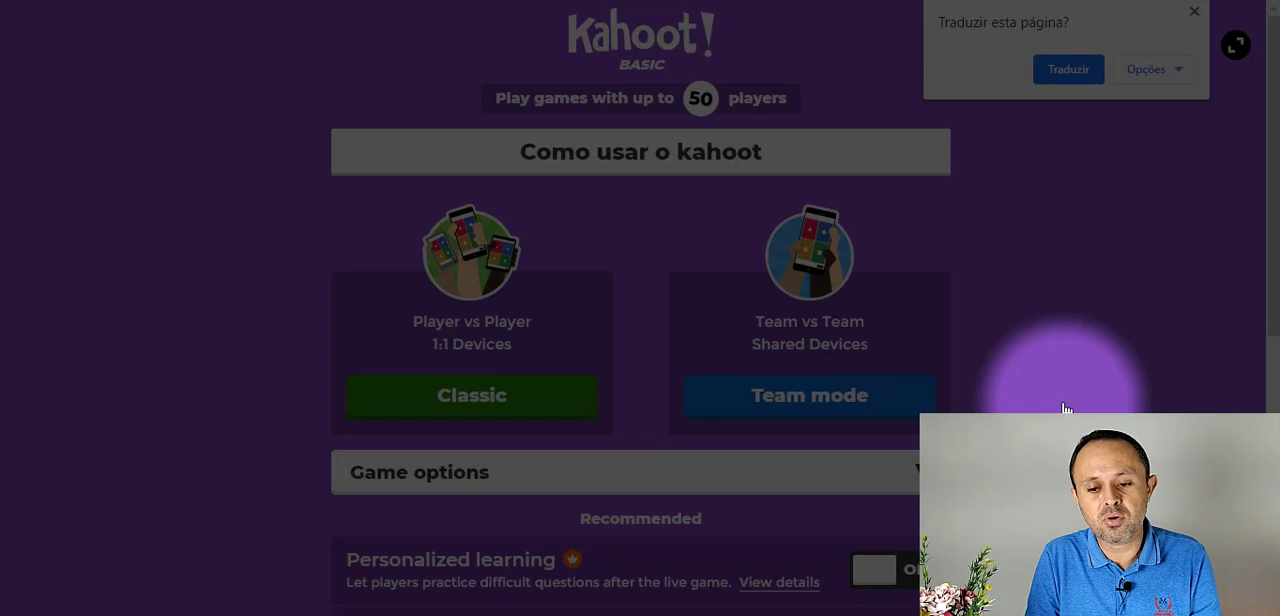
{"action": "left_click", "coordinate": [1194, 12]}
{"action": "scroll", "coordinate": [1058, 166], "scroll_direction": "down", "scroll_amount": 4}
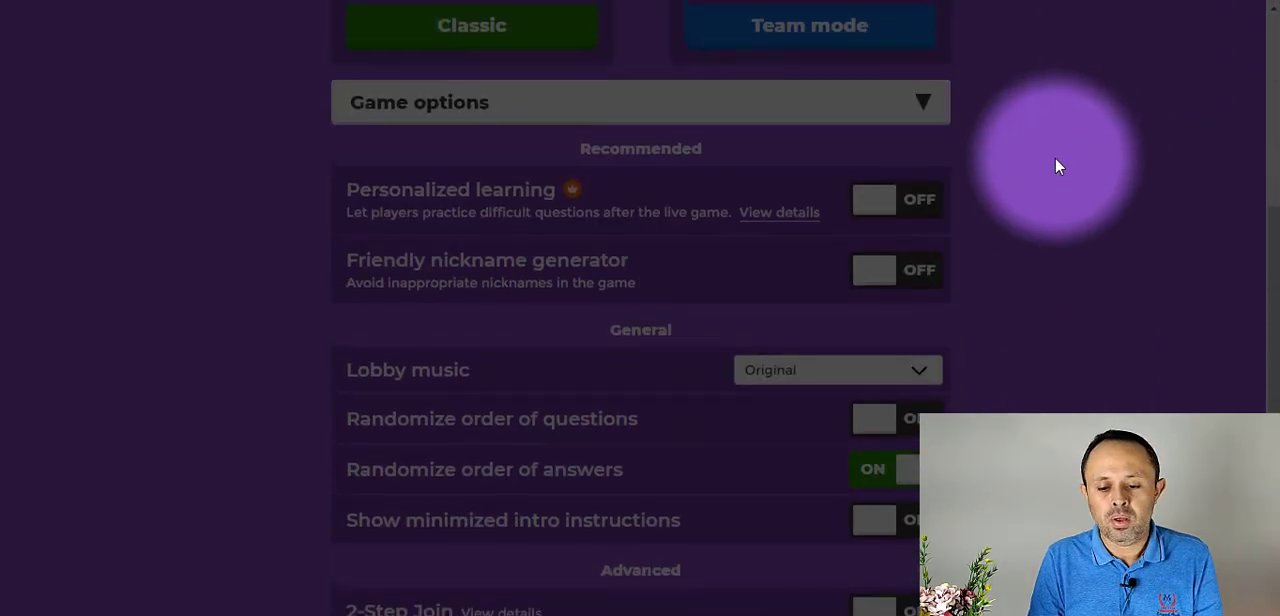
{"action": "scroll", "coordinate": [1000, 130], "scroll_direction": "up", "scroll_amount": 4}
{"action": "left_click", "coordinate": [203, 0]}
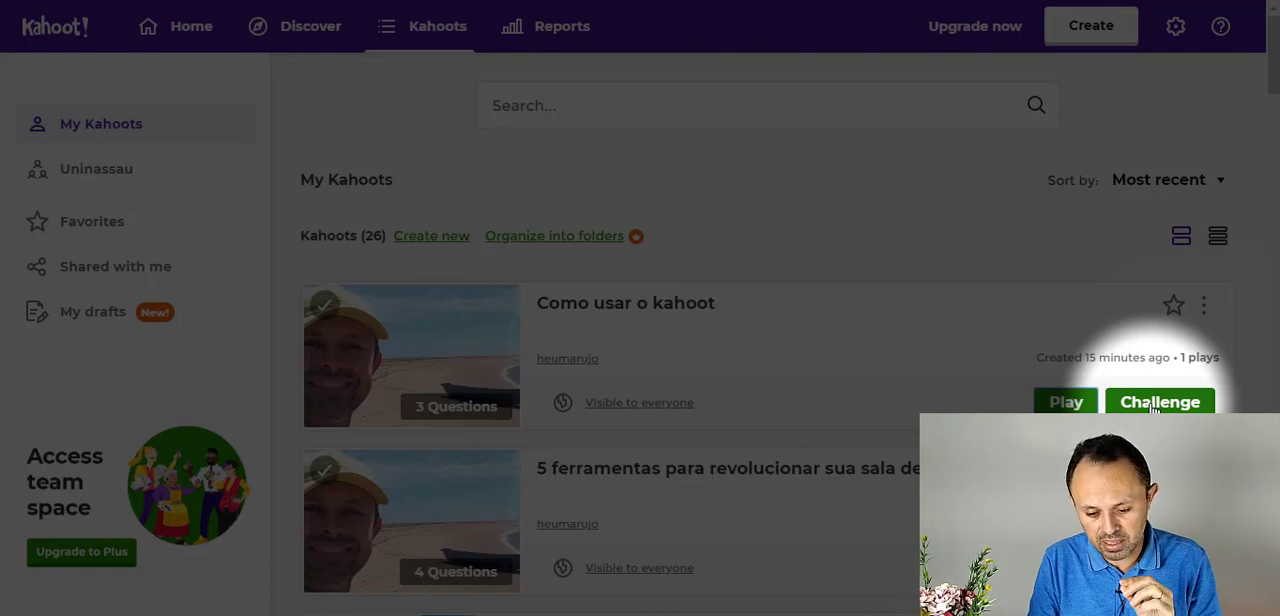
- Start a challenge for "Como usar o kahoot" with the completion deadline set to Thu 19 Mar at 6:00 PM
{"action": "left_click", "coordinate": [1158, 403]}
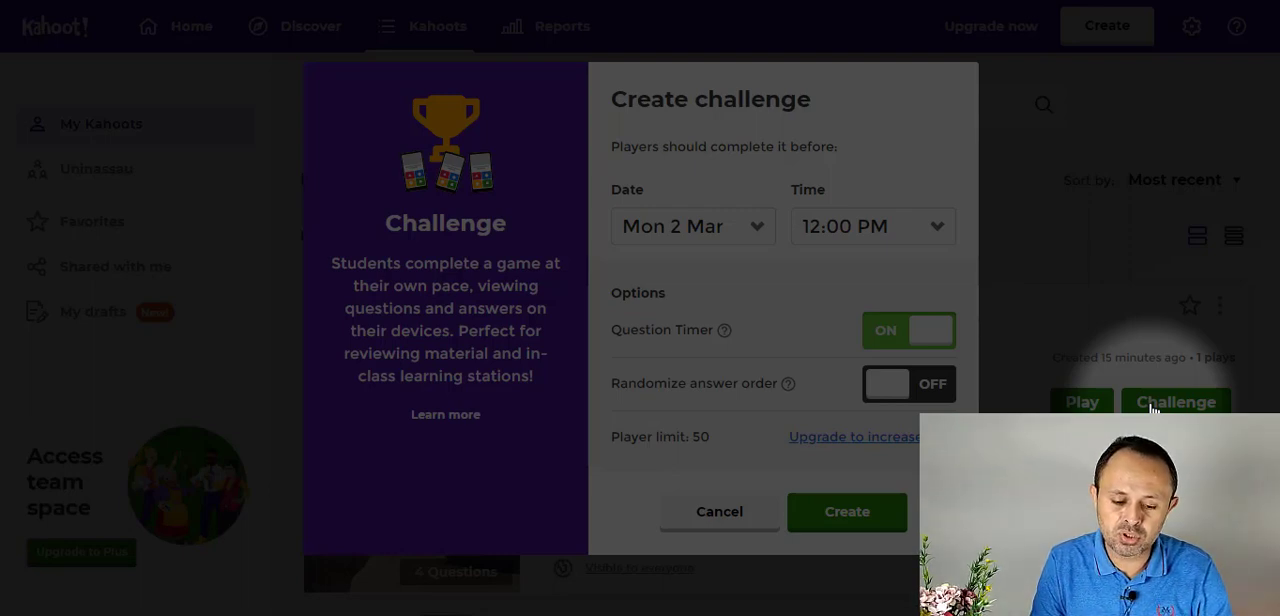
{"action": "left_click", "coordinate": [720, 232]}
{"action": "scroll", "coordinate": [700, 440], "scroll_direction": "down", "scroll_amount": 3}
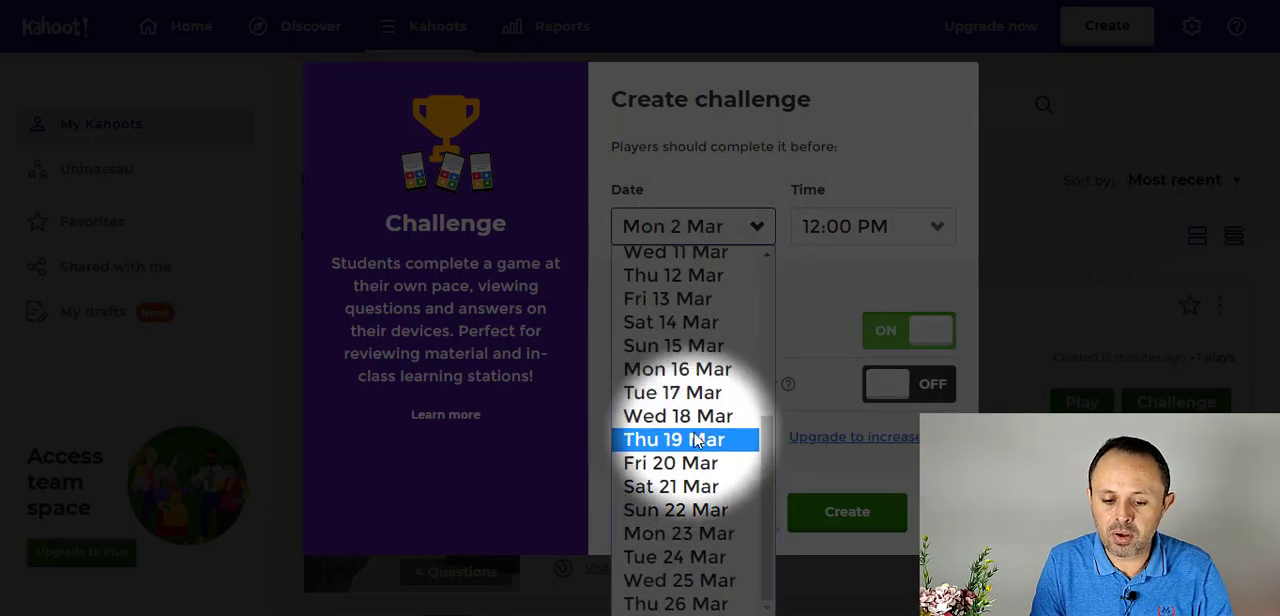
{"action": "left_click", "coordinate": [697, 440]}
{"action": "left_click", "coordinate": [843, 236]}
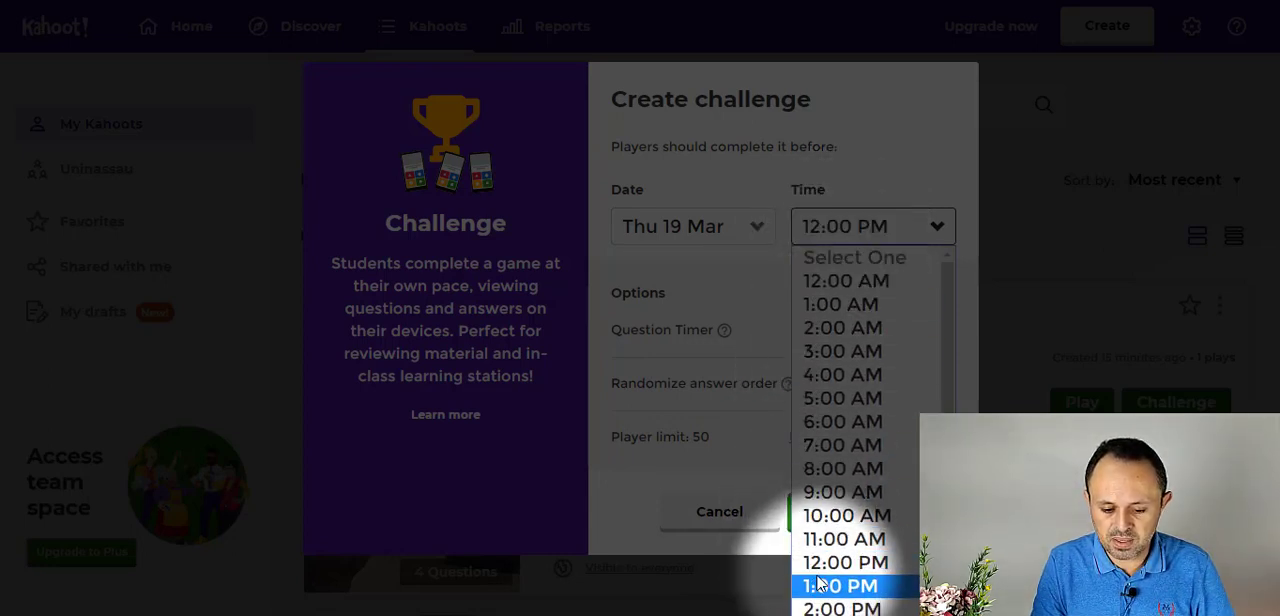
{"action": "scroll", "coordinate": [825, 545], "scroll_direction": "down", "scroll_amount": 3}
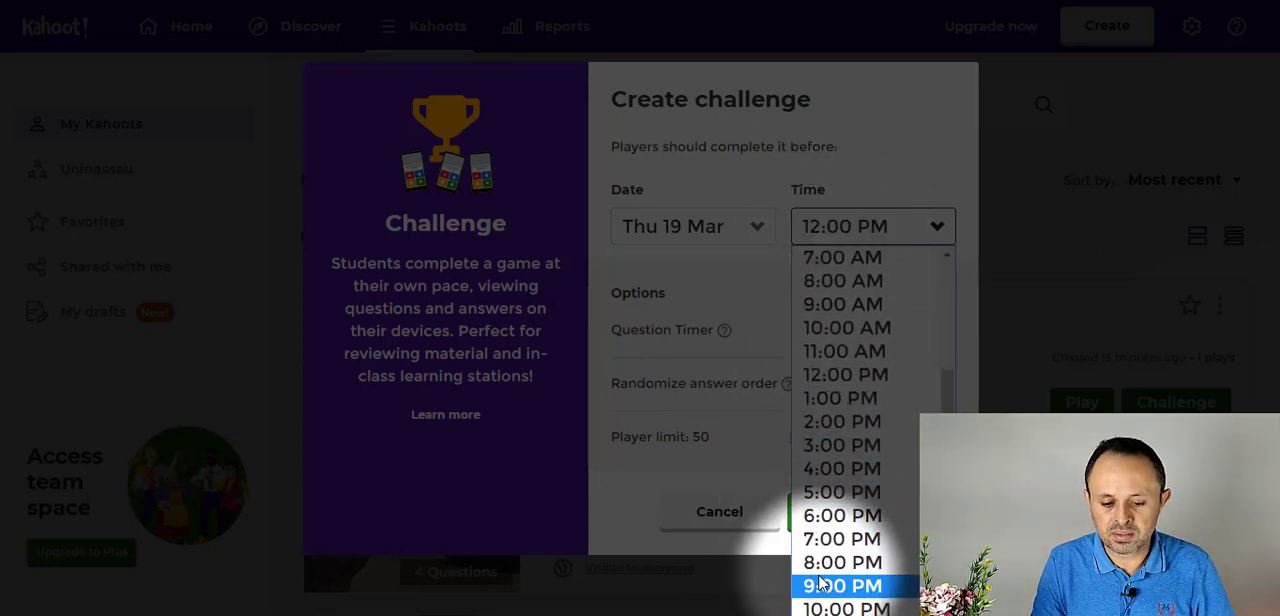
{"action": "left_click", "coordinate": [838, 516]}
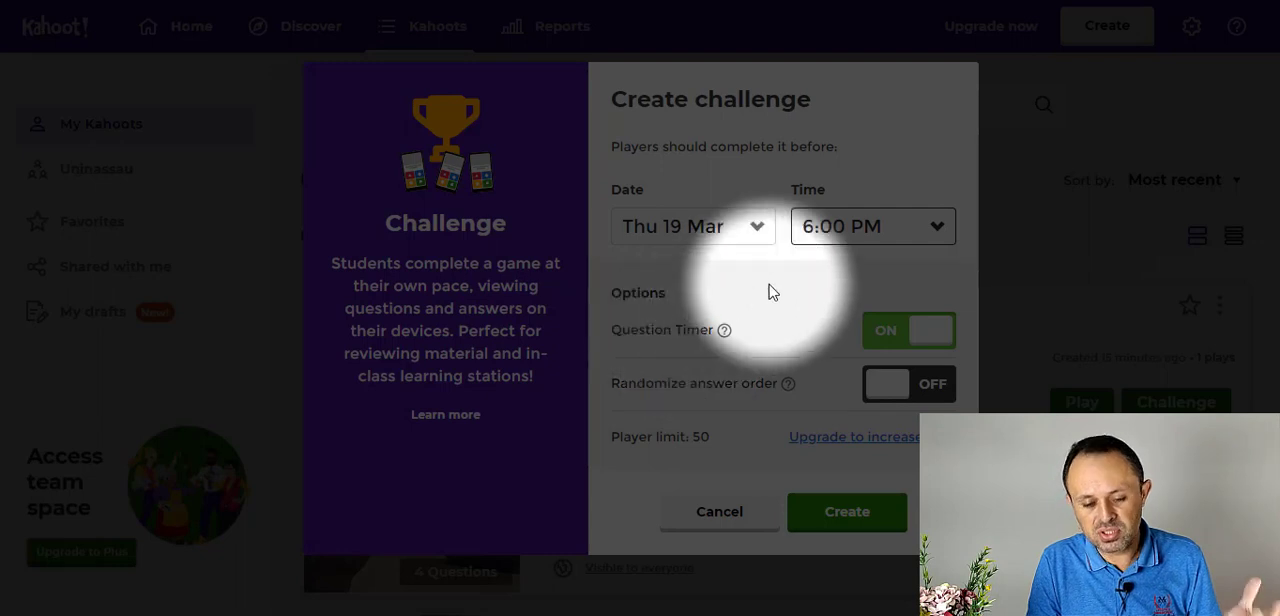
- Turn off the challenge's question timer and create the challenge
{"action": "left_click", "coordinate": [938, 343]}
{"action": "left_click", "coordinate": [938, 343]}
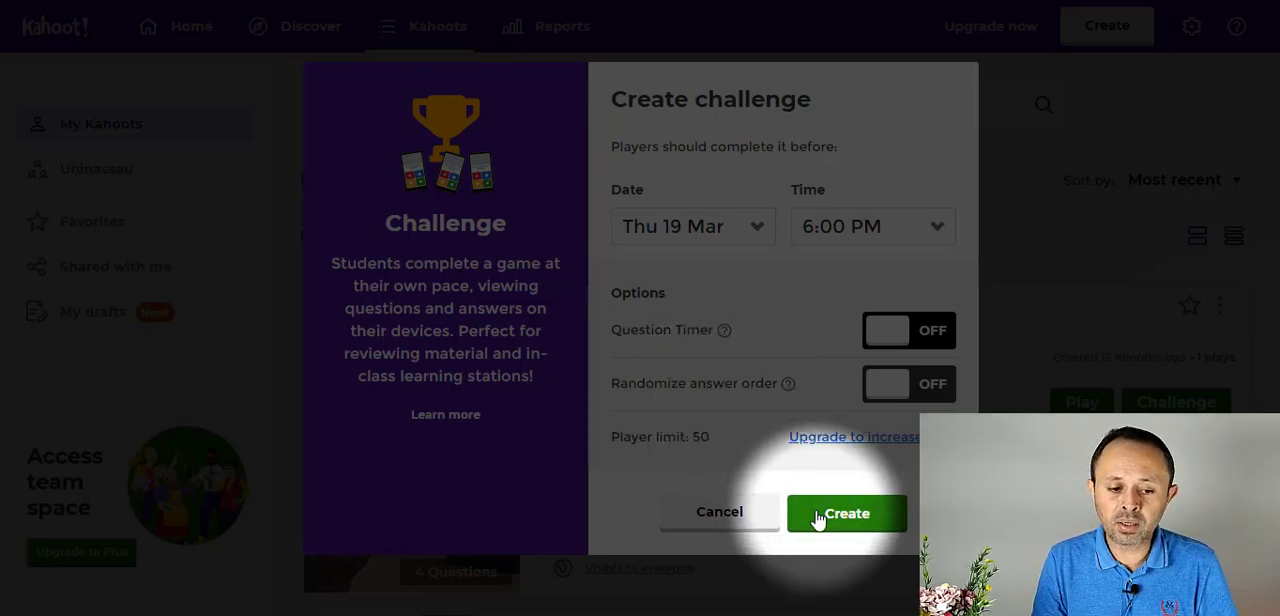
{"action": "left_click", "coordinate": [818, 516]}
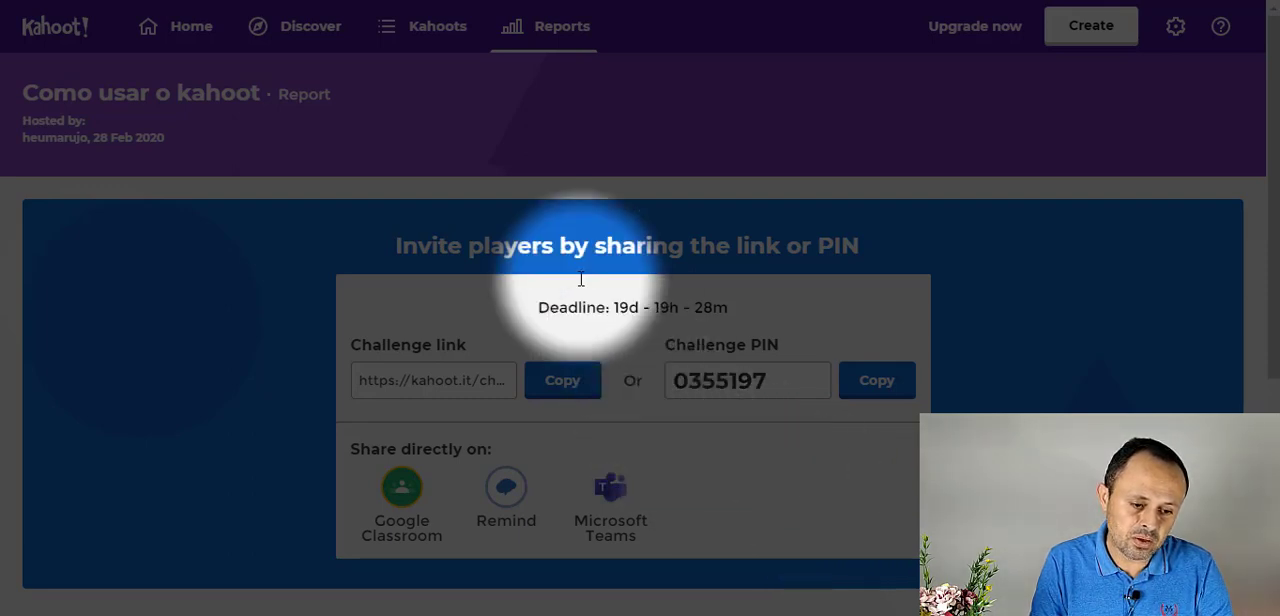
- Review the Home overview and browse the Discover collections of ready-made kahoots, from Trivia and Made by Teachers to History
{"action": "left_click", "coordinate": [182, 32]}
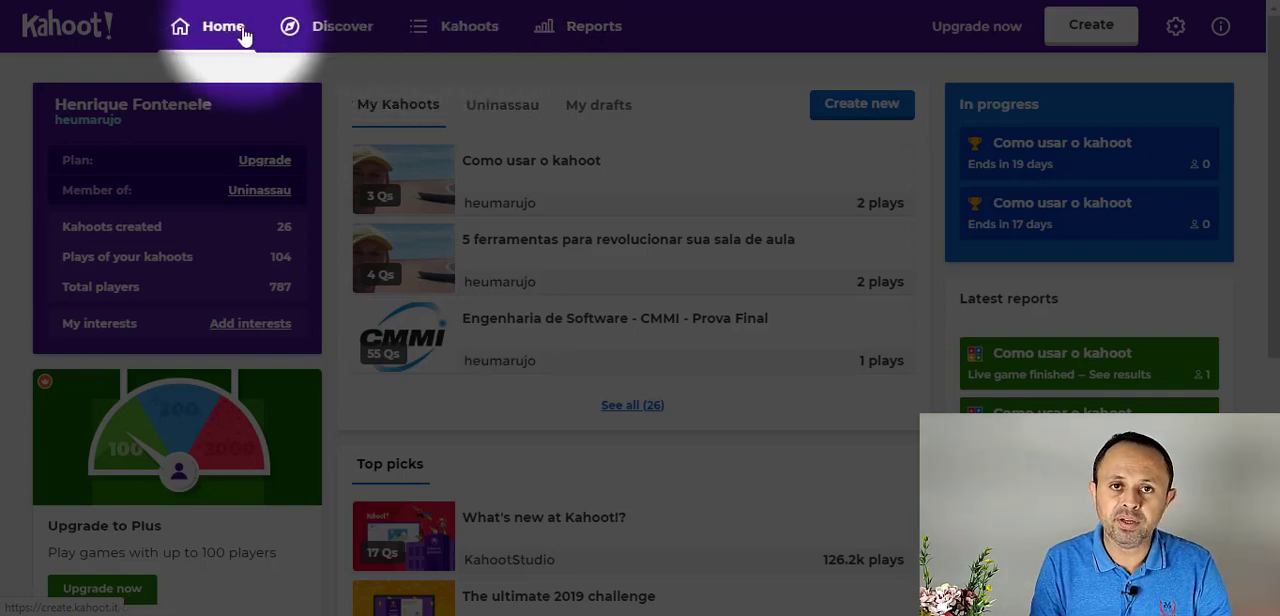
{"action": "left_click", "coordinate": [349, 44]}
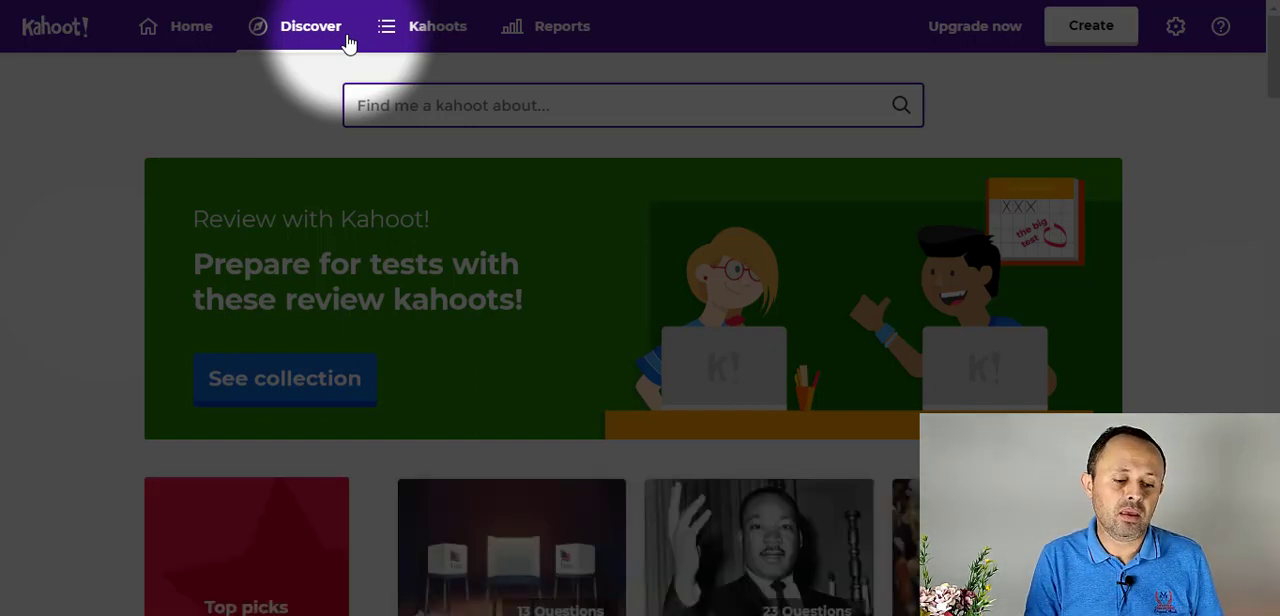
{"action": "scroll", "coordinate": [309, 285], "scroll_direction": "down", "scroll_amount": 10}
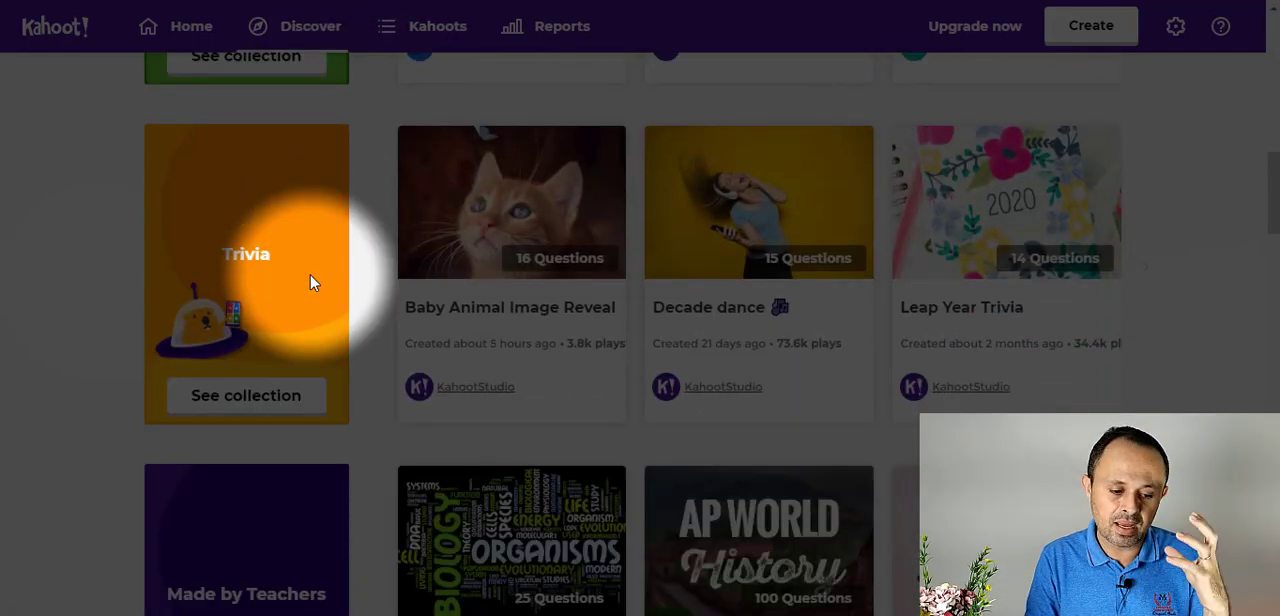
{"action": "scroll", "coordinate": [309, 283], "scroll_direction": "down", "scroll_amount": 5}
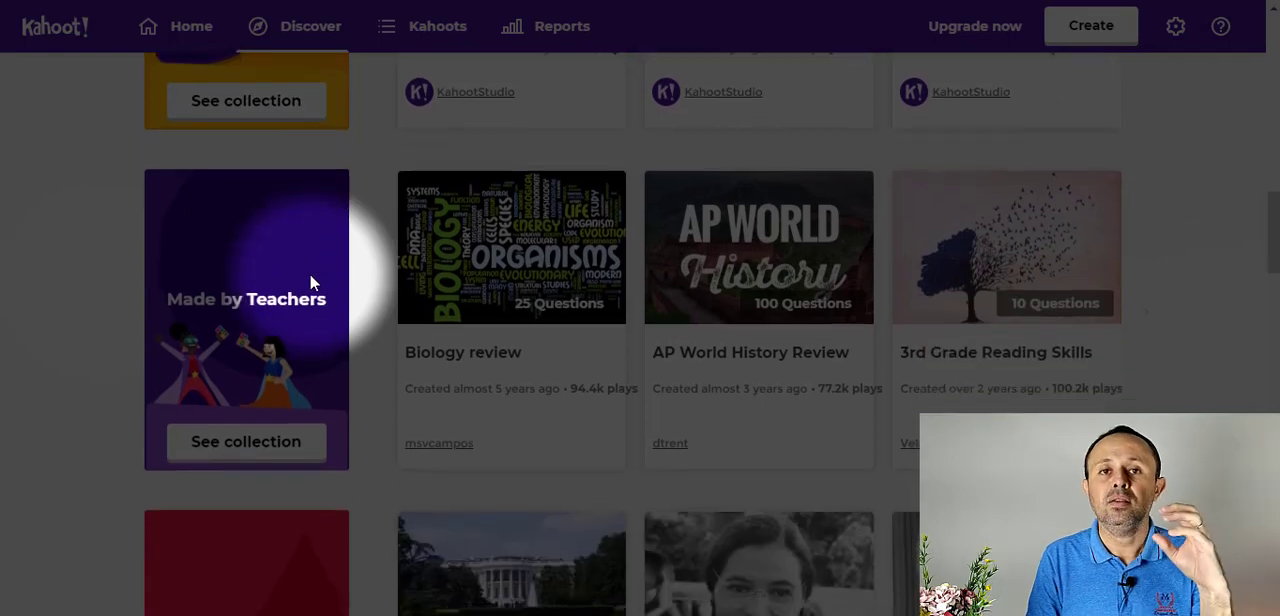
{"action": "scroll", "coordinate": [309, 283], "scroll_direction": "down", "scroll_amount": 2}
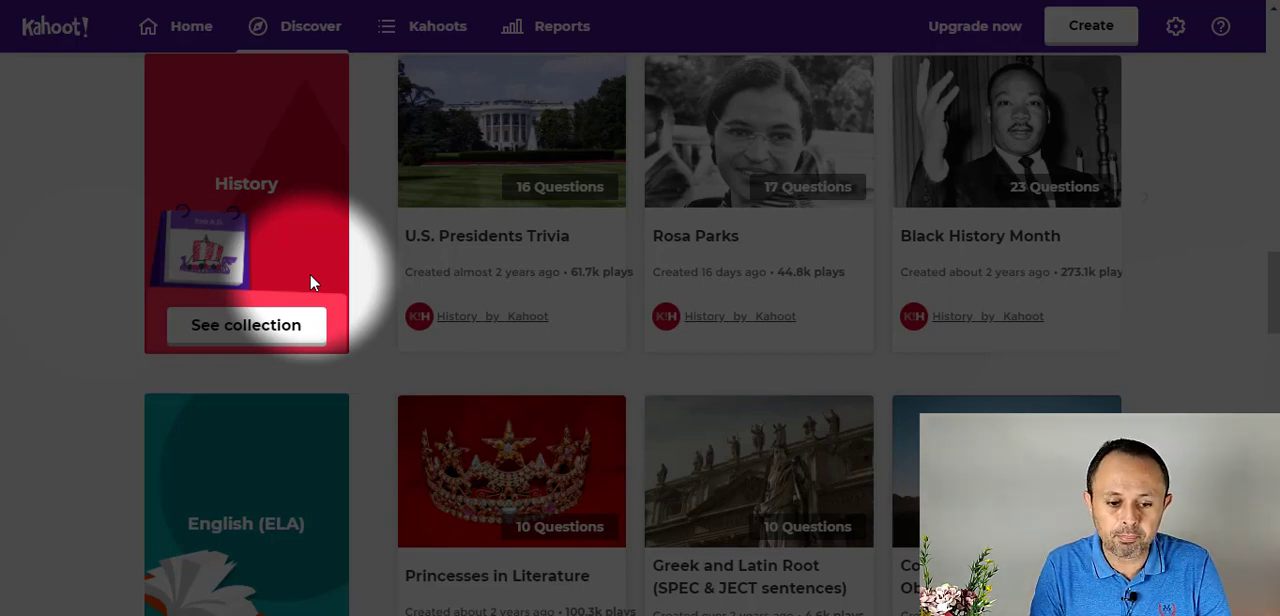
- Open the list of own reports
{"action": "left_click", "coordinate": [548, 33]}
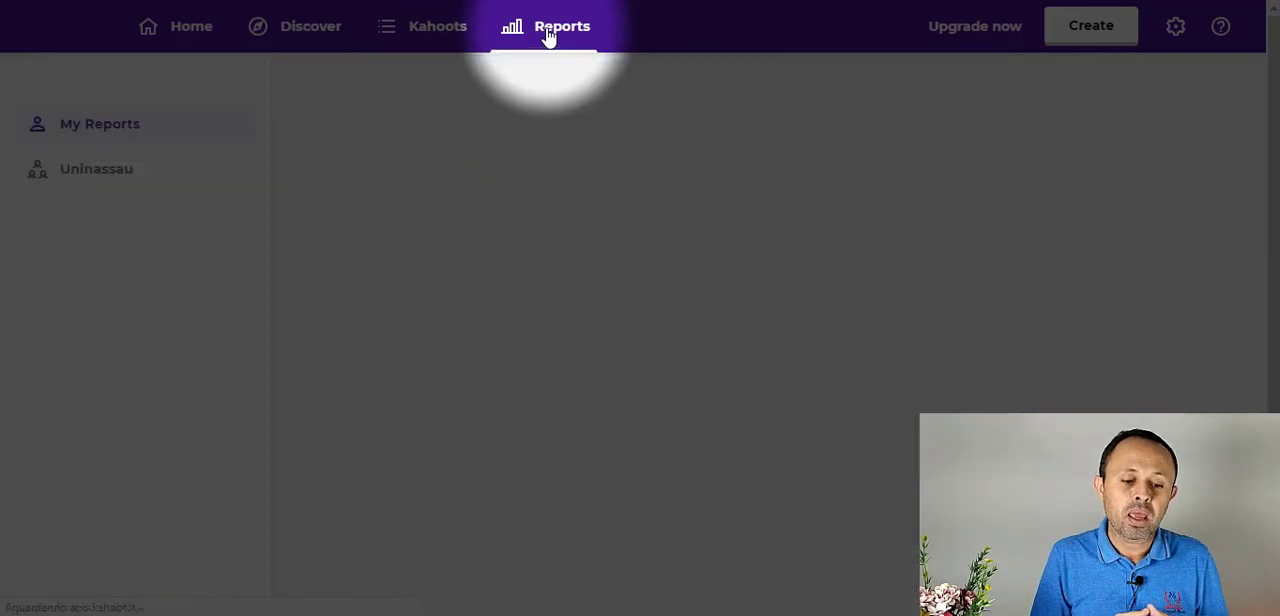